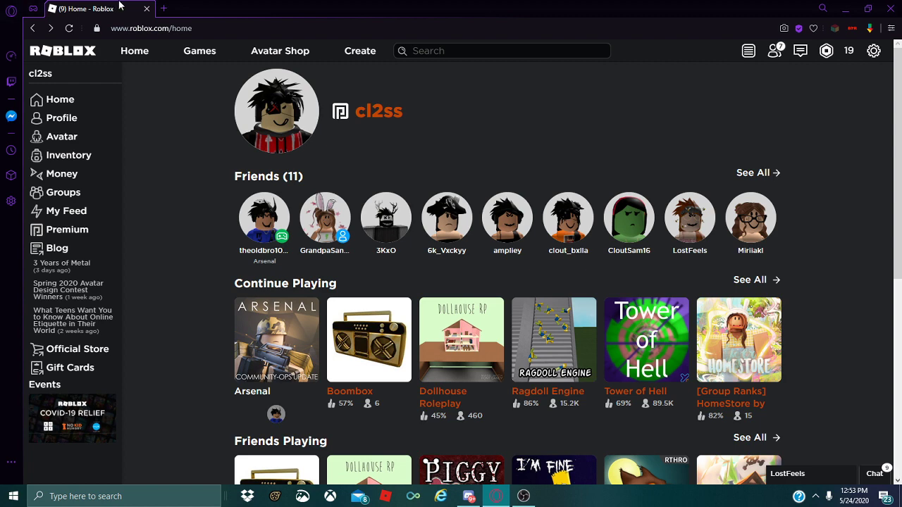
Search the web for Blender 2.82 in a new browser tab and open the blender.org 2.82 release page.
click(164, 8)
text(Blender )
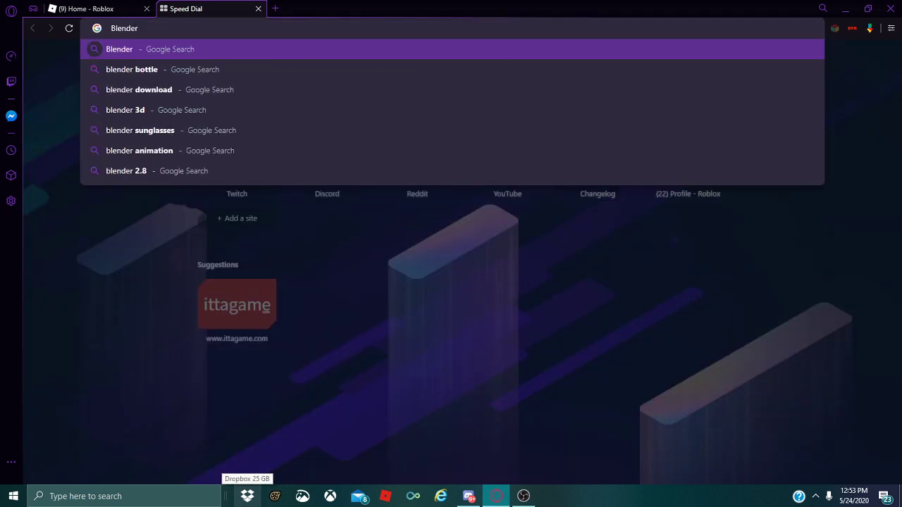
text(2)
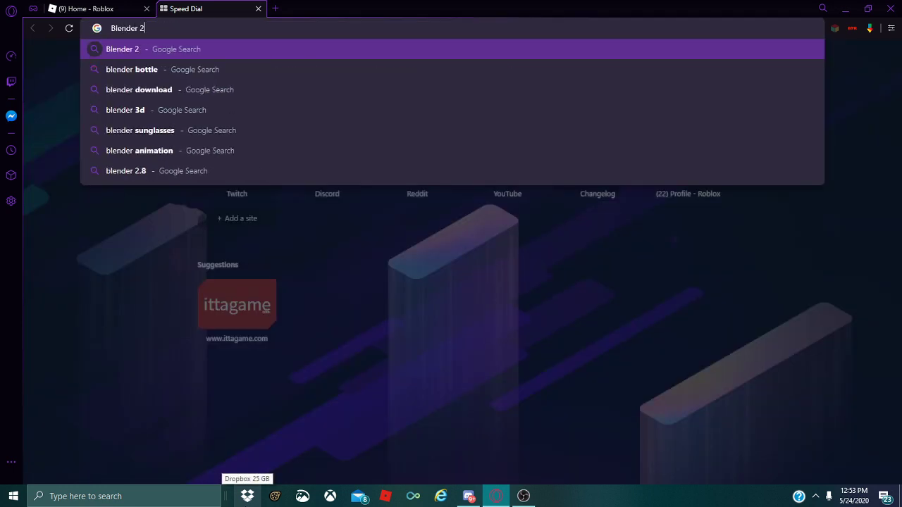
click(137, 110)
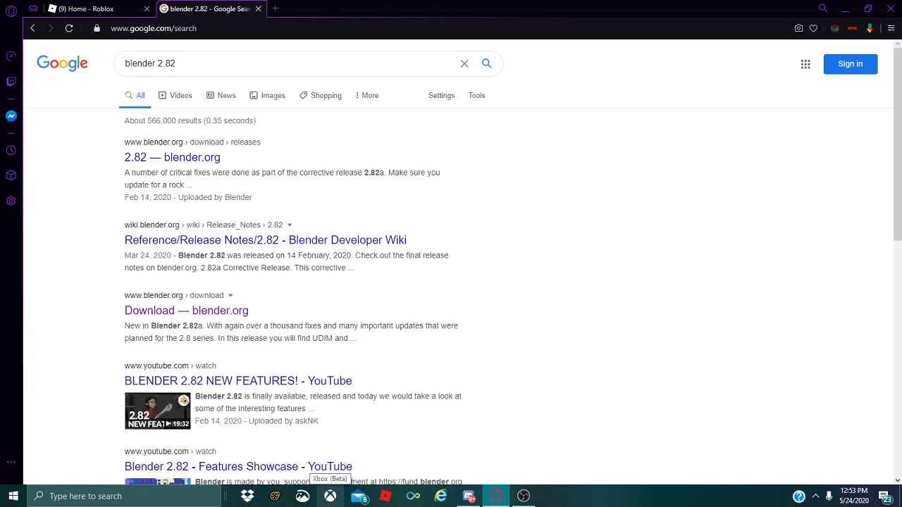
click(187, 160)
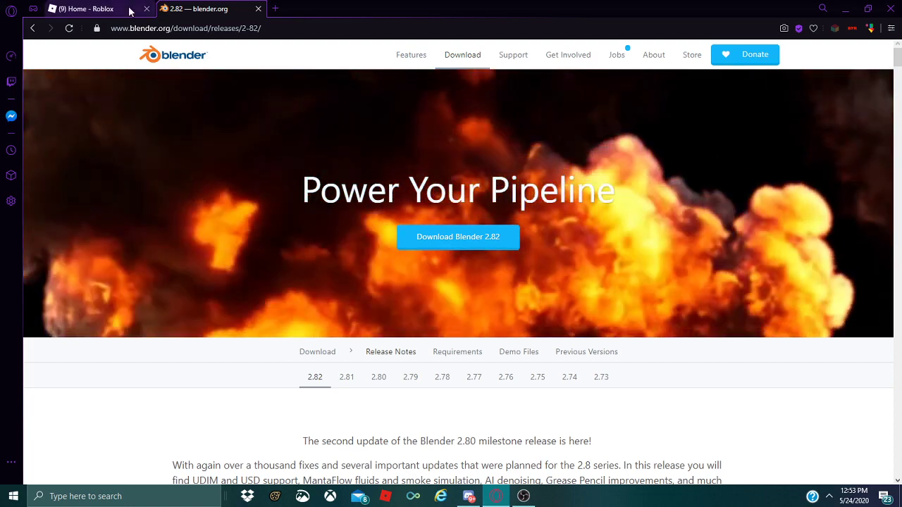
Create a new Roblox game from the Baseplate template on the Roblox site and open it for editing in Roblox Studio.
click(123, 10)
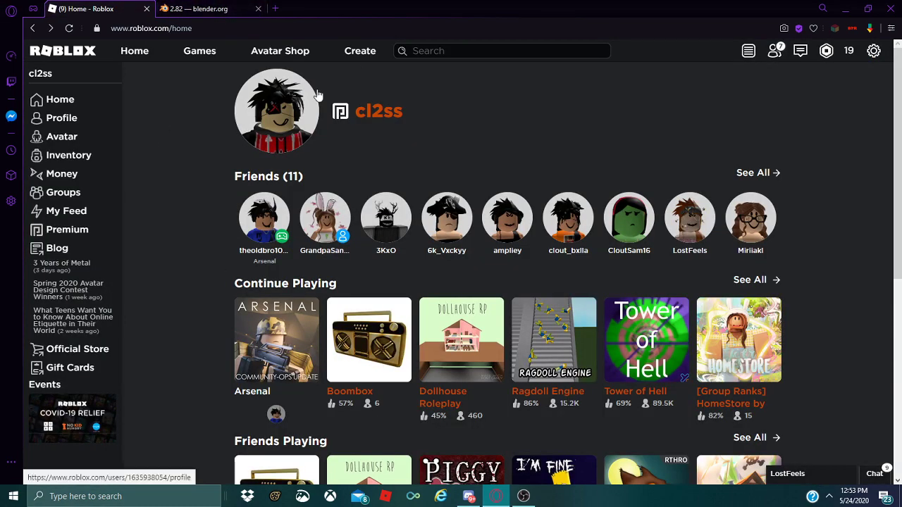
click(367, 60)
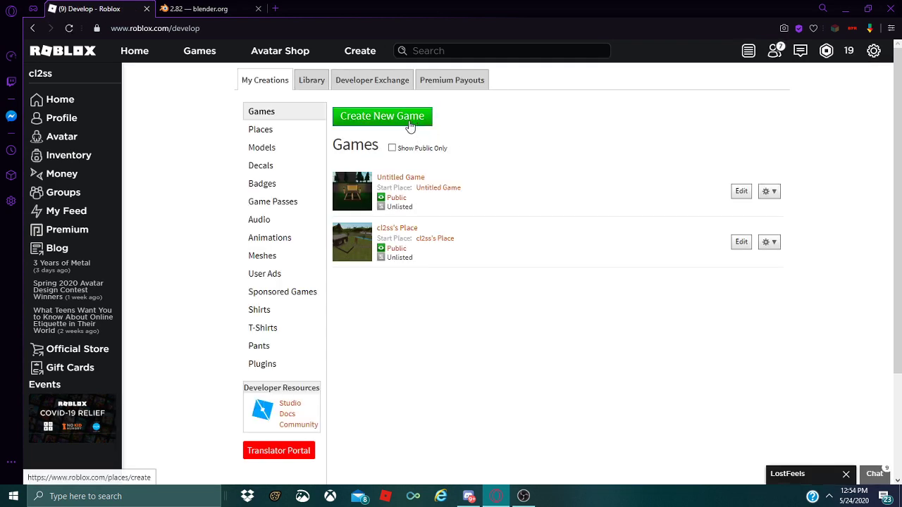
click(413, 118)
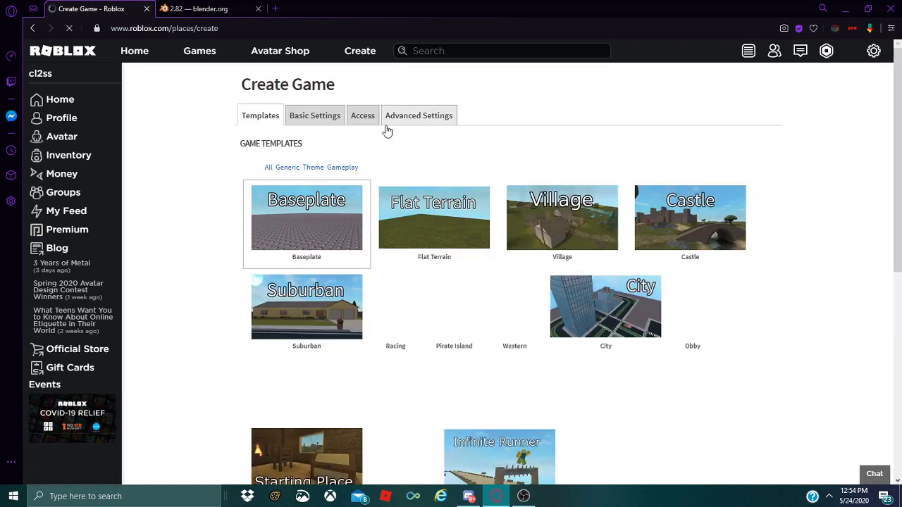
scroll(362, 319, down, 5)
click(286, 356)
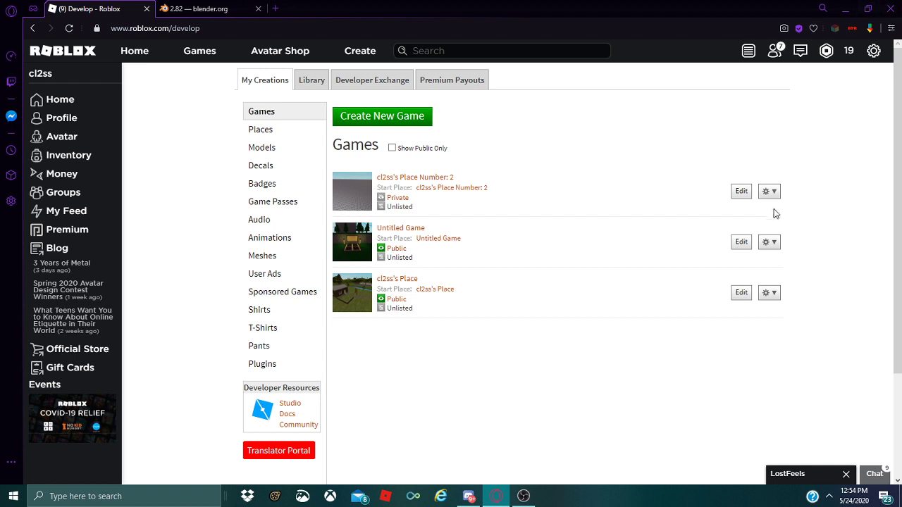
click(741, 193)
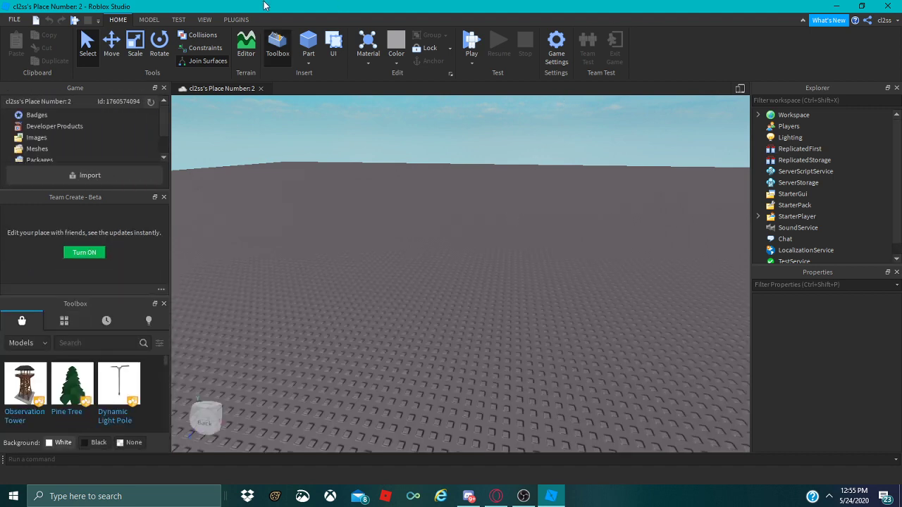
click(236, 19)
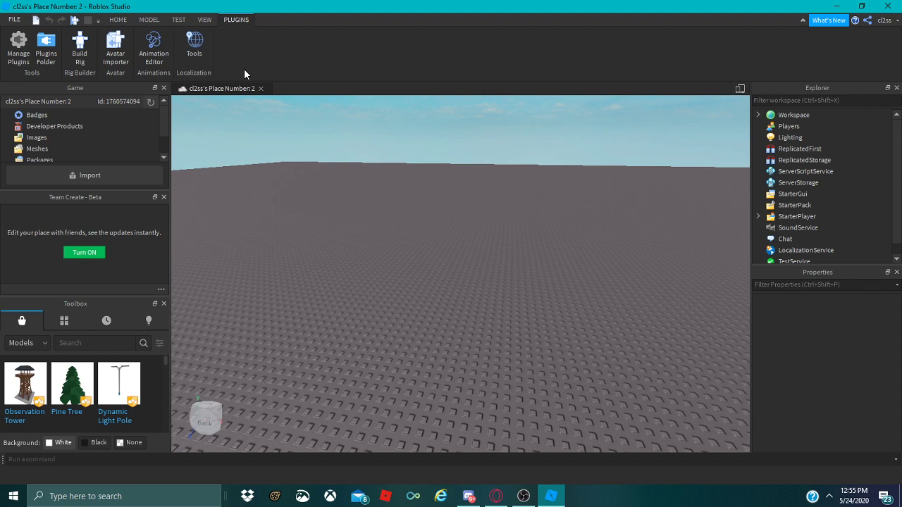
click(117, 51)
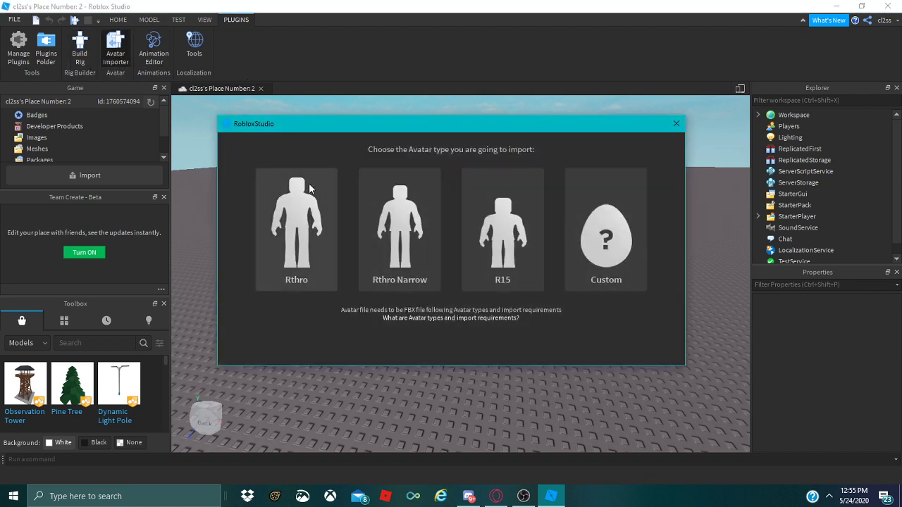
click(673, 125)
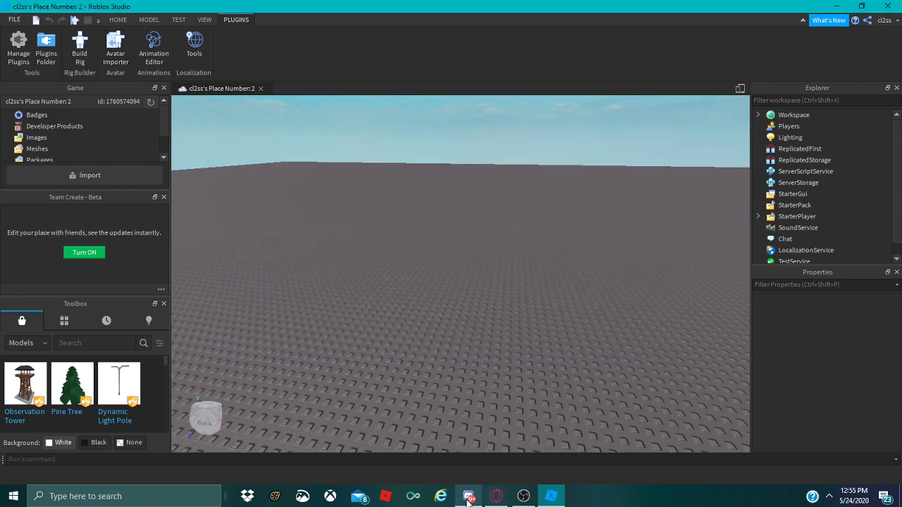
Switch to the browser, find the Load Character Lite plugin in the Roblox library's plugins, and start installing it.
click(496, 496)
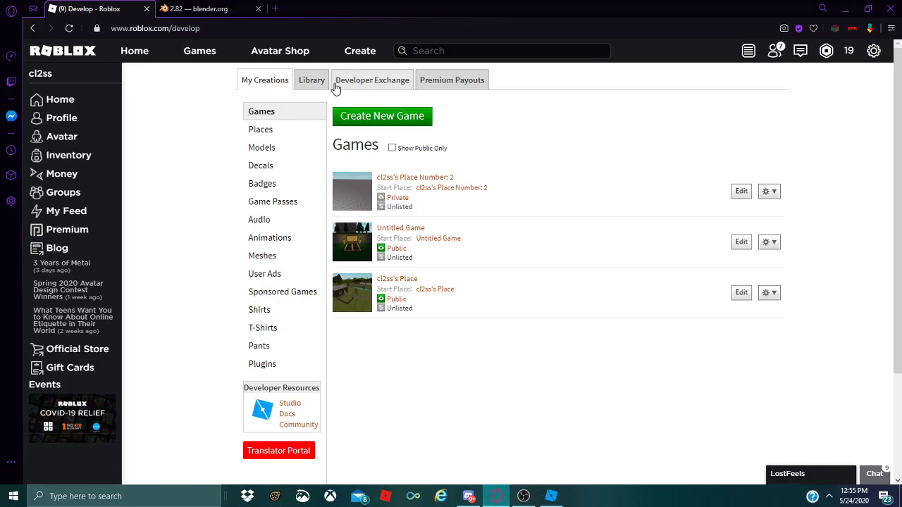
click(313, 86)
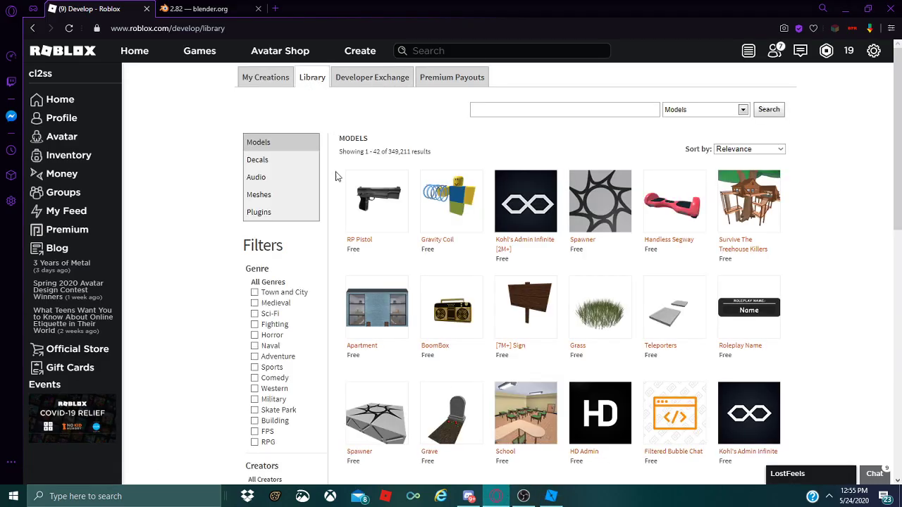
click(282, 213)
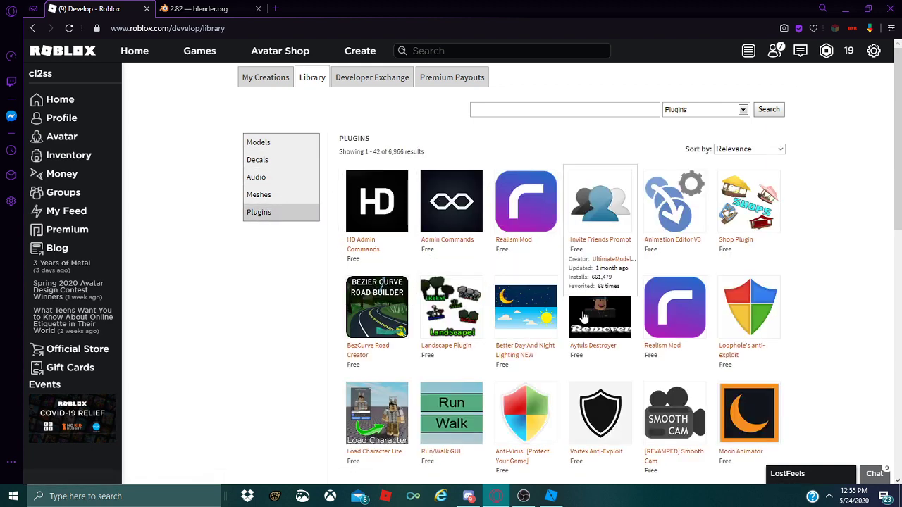
scroll(451, 320, down, 2)
mouse_move(388, 319)
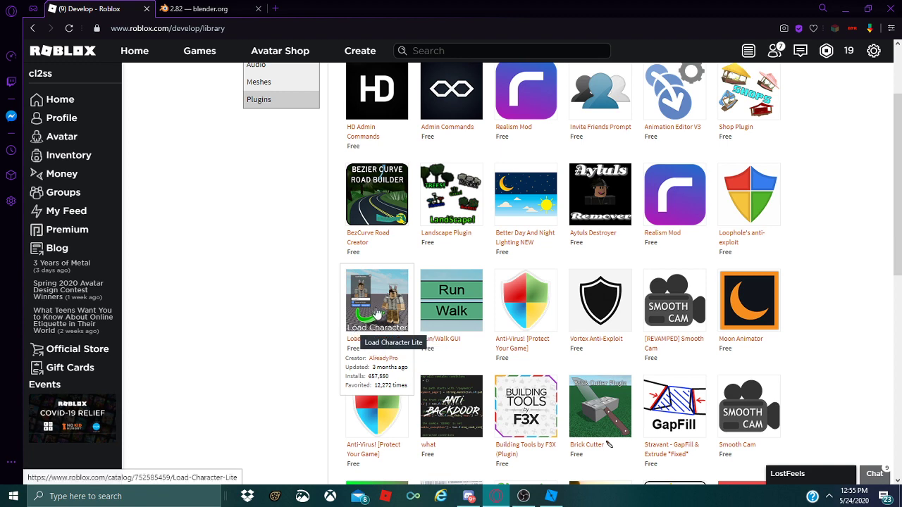
click(405, 309)
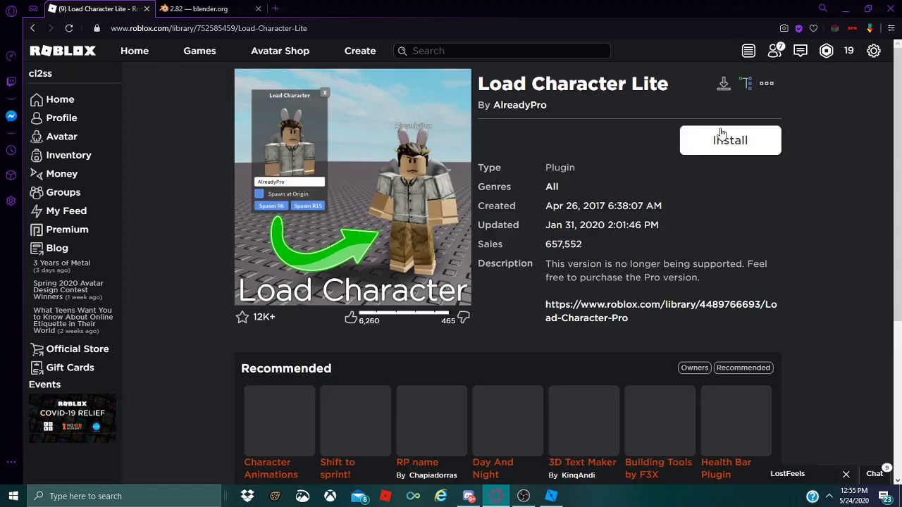
click(730, 140)
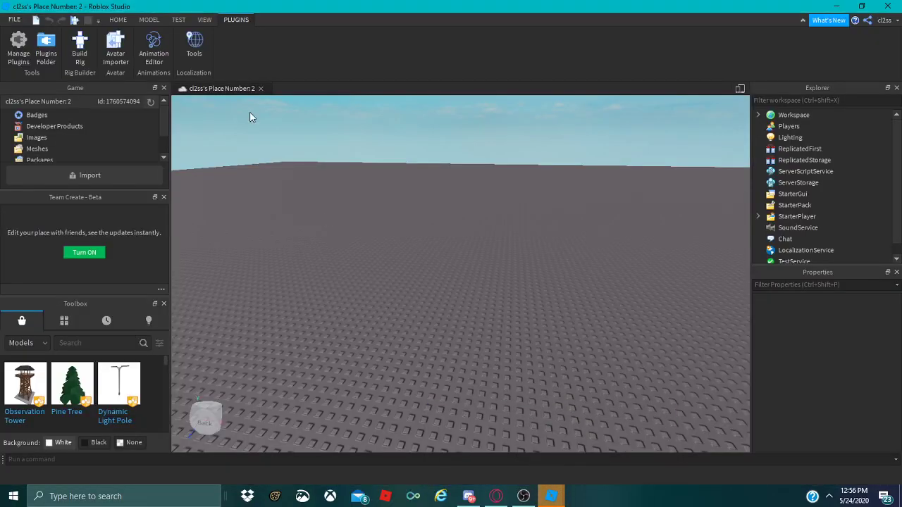
Acknowledge the Load Character Lite plugin installation in the other Roblox Studio window and return to the baseplate place.
click(19, 46)
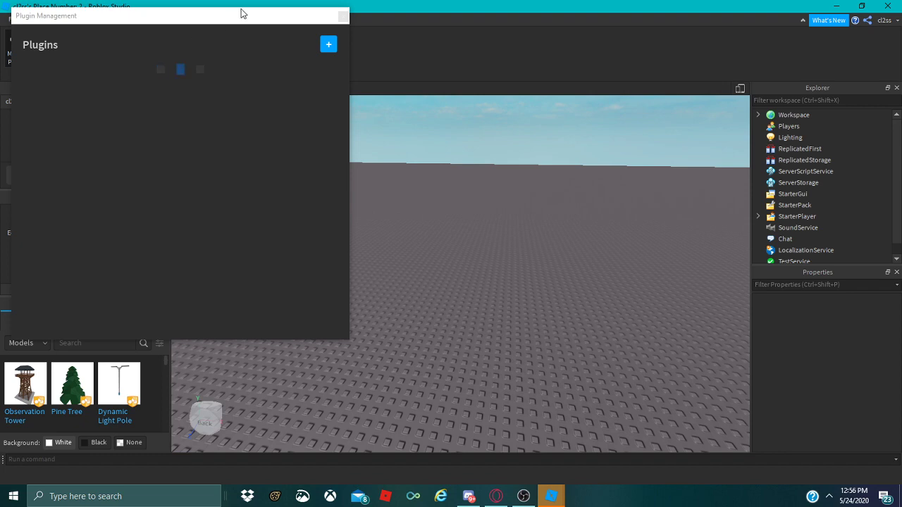
click(343, 16)
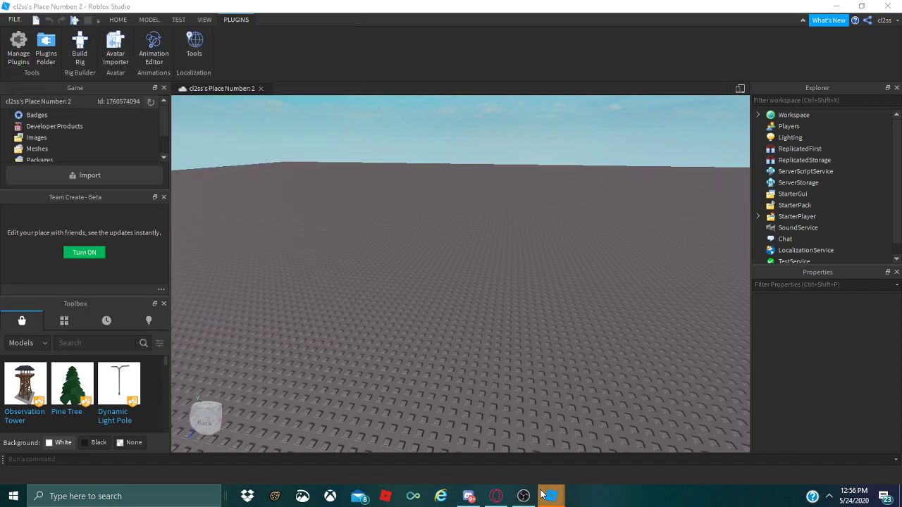
mouse_move(547, 496)
click(586, 459)
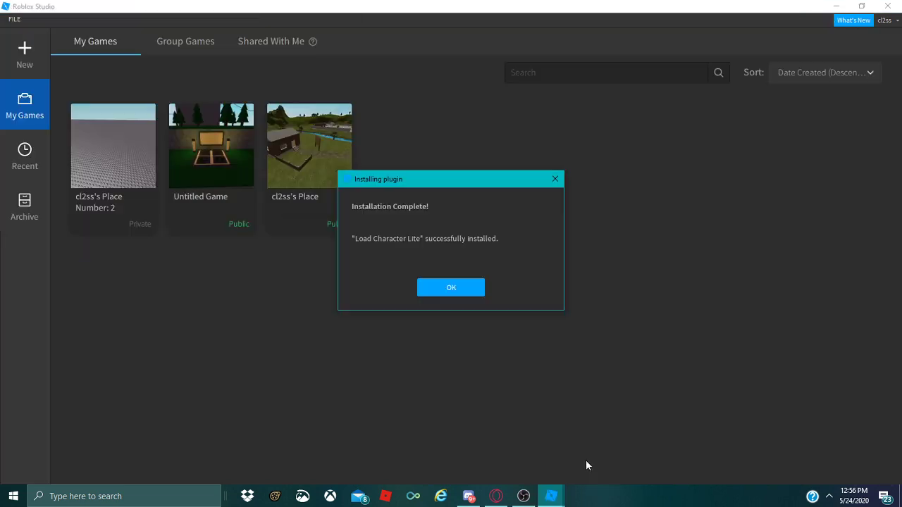
click(451, 288)
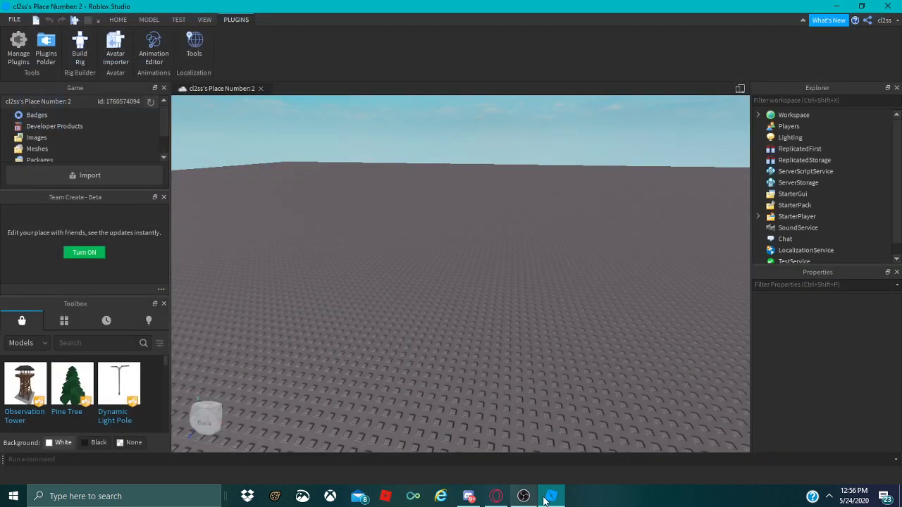
click(18, 44)
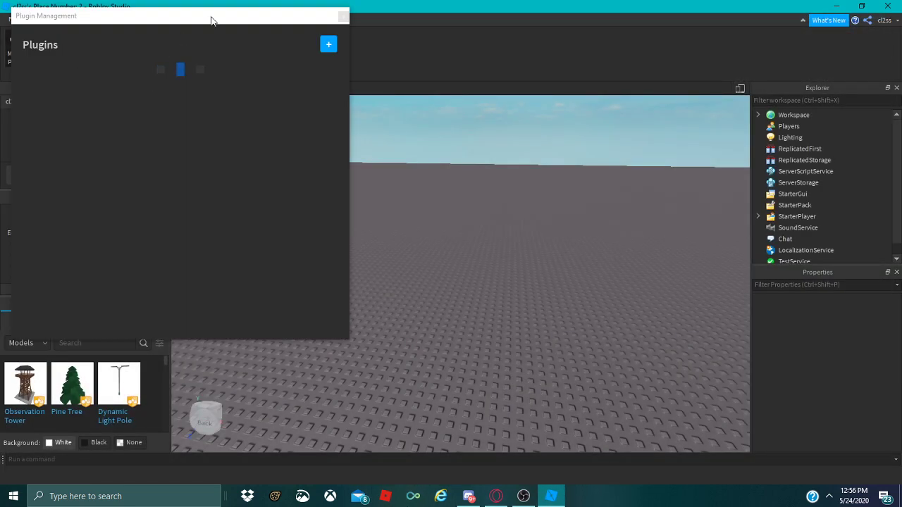
drag(269, 17, 429, 98)
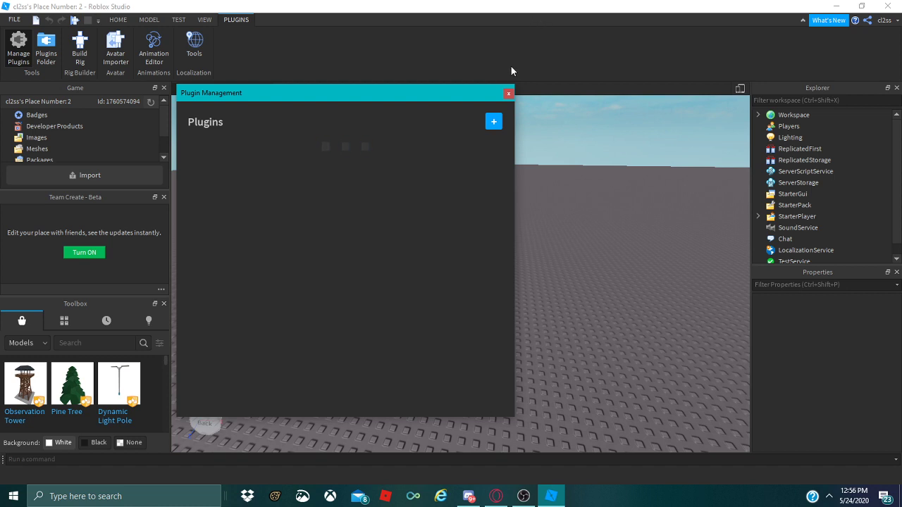
click(508, 93)
click(116, 50)
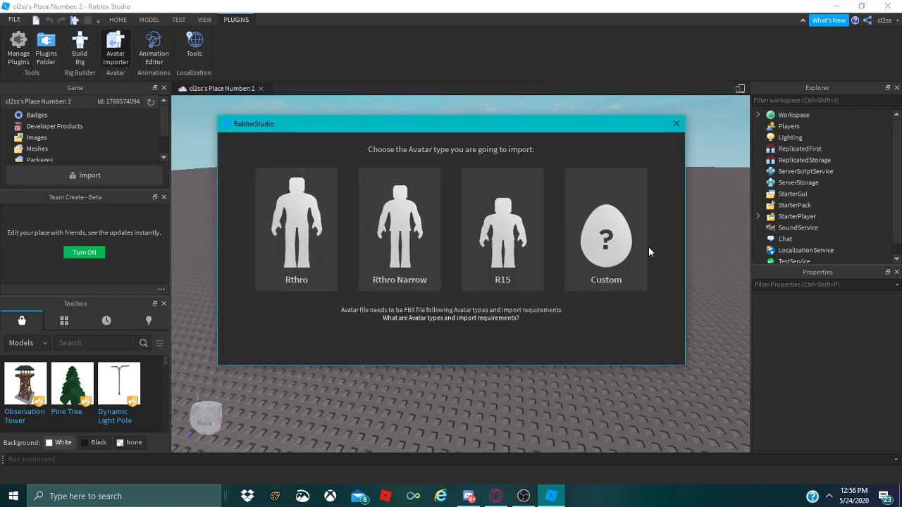
click(630, 264)
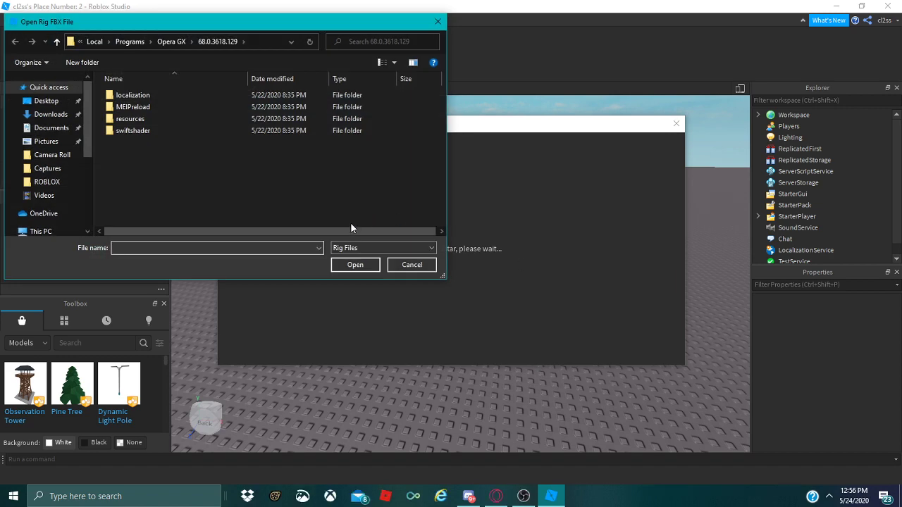
click(412, 267)
click(627, 266)
click(412, 266)
click(676, 124)
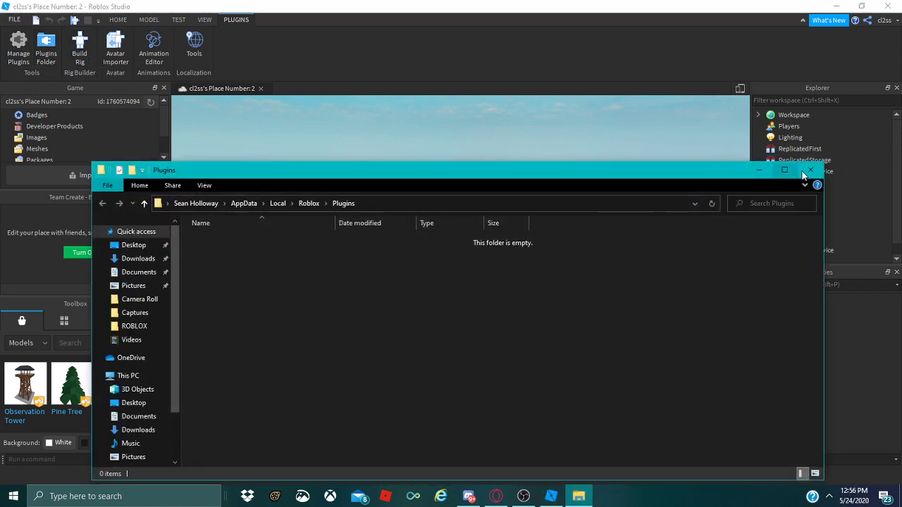
click(812, 171)
click(812, 173)
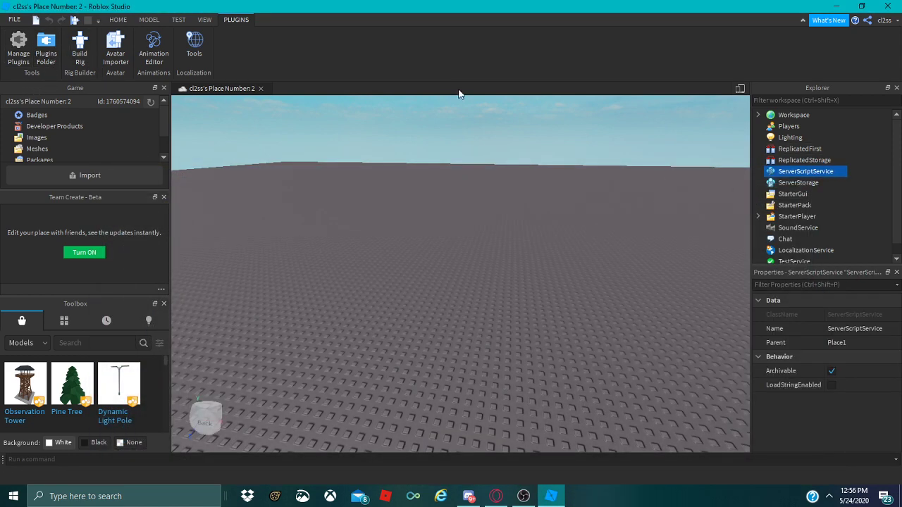
Try to add a plugin through Plugin Management, dismissing the notice and closing the manager.
click(15, 48)
drag(316, 92, 426, 101)
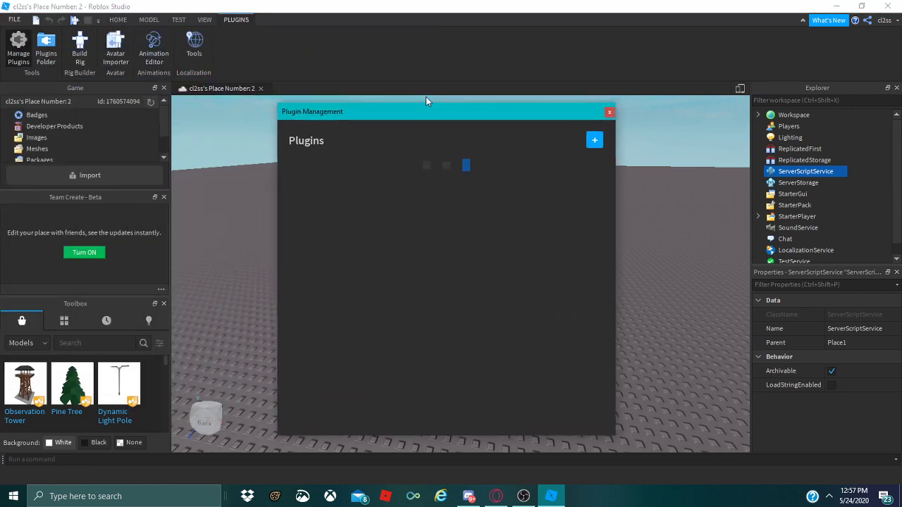
click(595, 140)
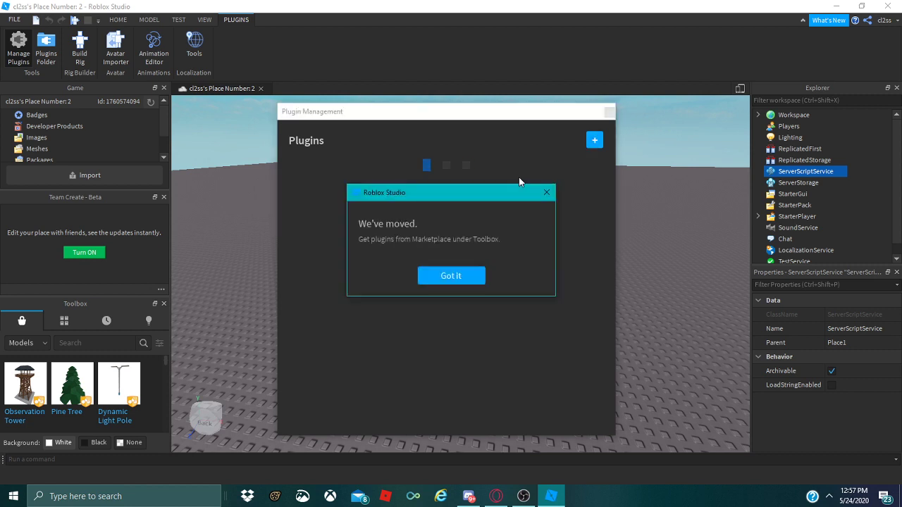
click(468, 276)
click(610, 112)
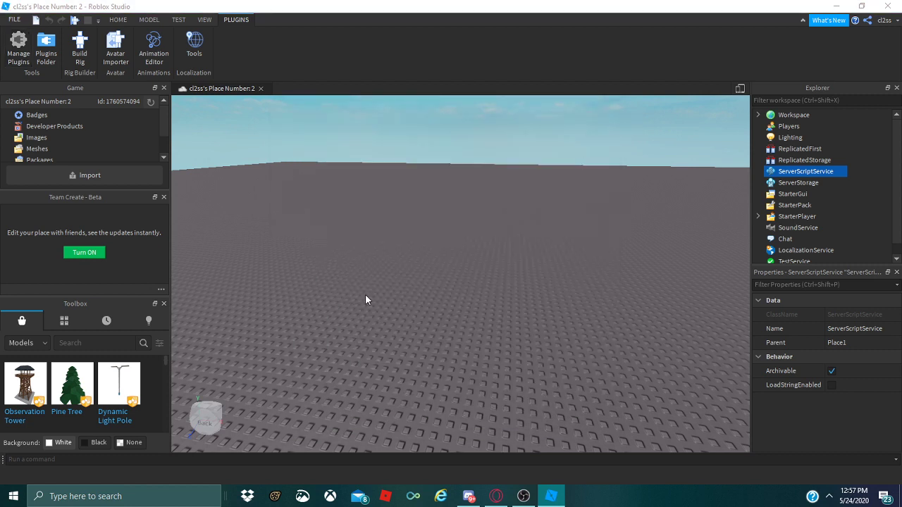
Find Load Character Lite among your own plugins in the Toolbox inventory and install it in the open place.
click(41, 345)
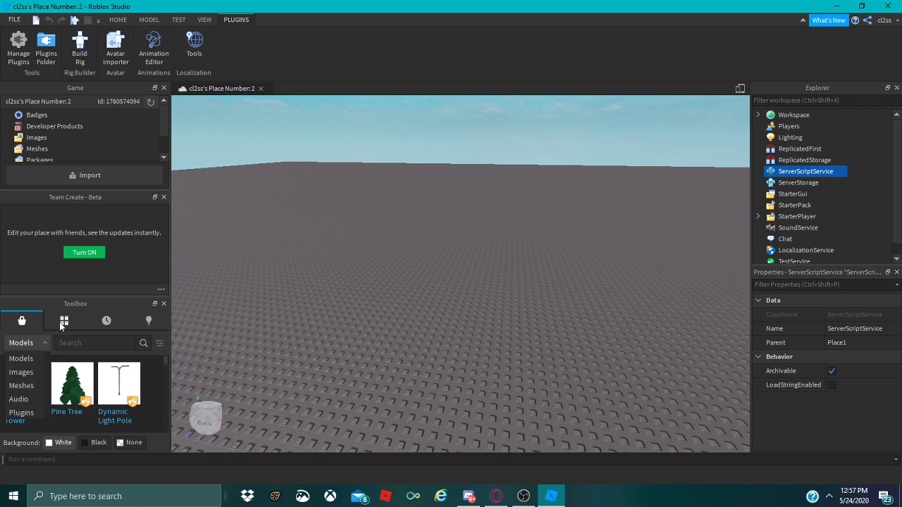
click(62, 325)
click(52, 328)
click(41, 344)
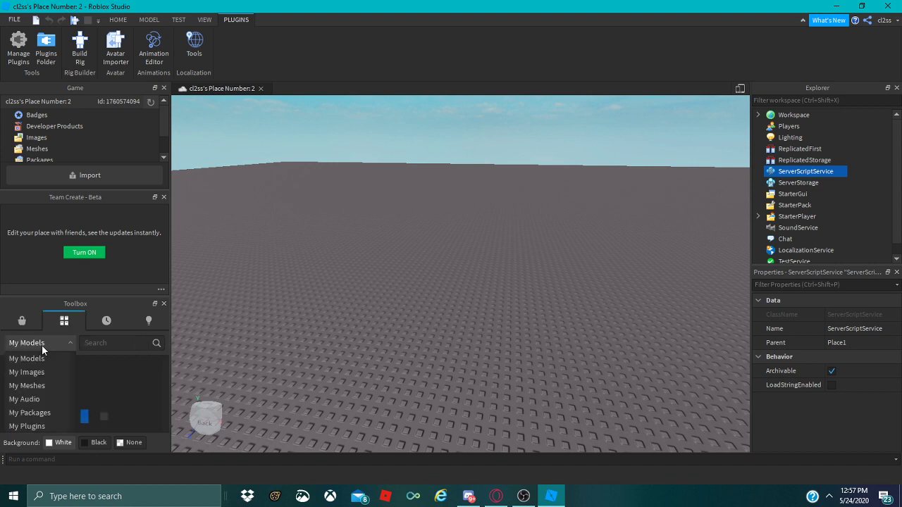
click(26, 426)
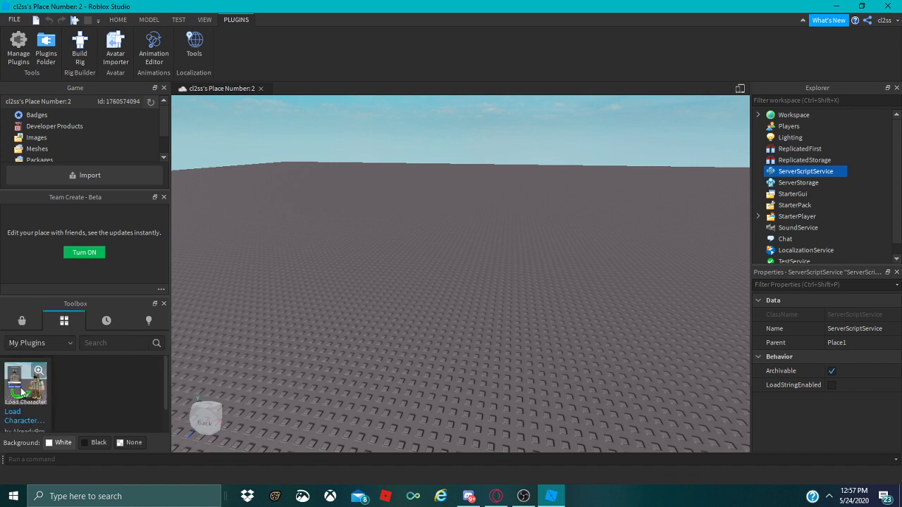
click(29, 381)
click(61, 420)
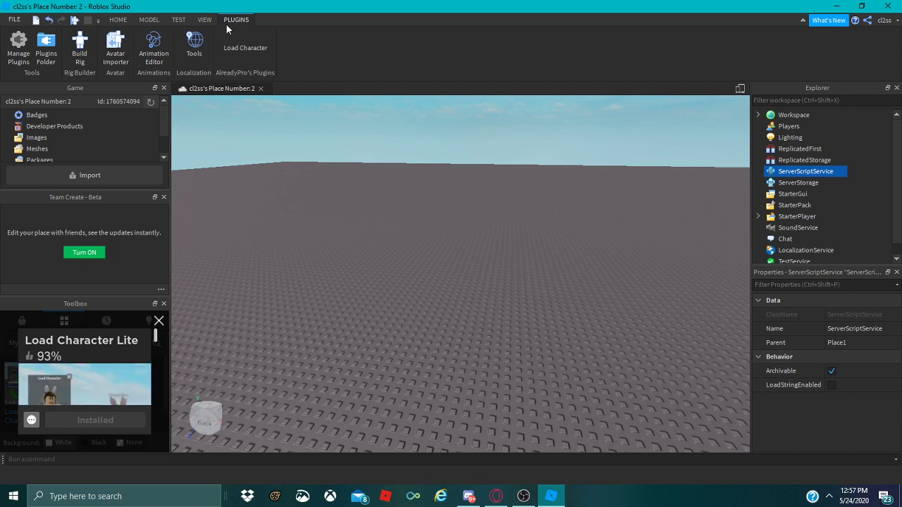
Close the plugin details, open Load Character, and spawn the signed-in account's avatar as an R6 character with Spawn at Origin enabled.
click(159, 321)
click(249, 55)
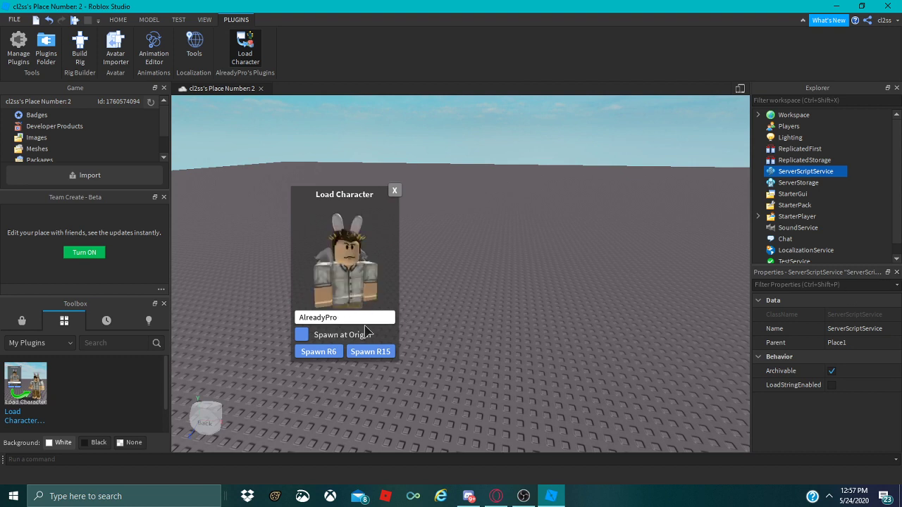
double_click(367, 319)
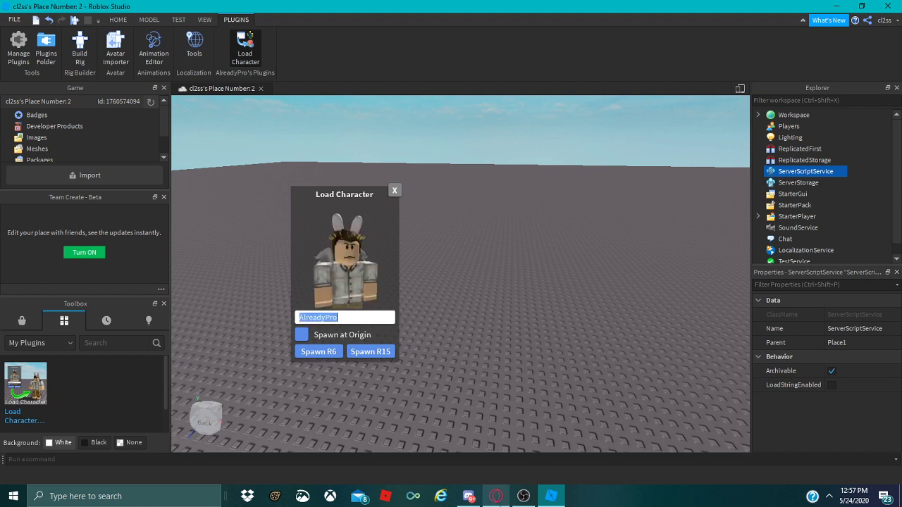
key(BackSpace)
text(cl2ss)
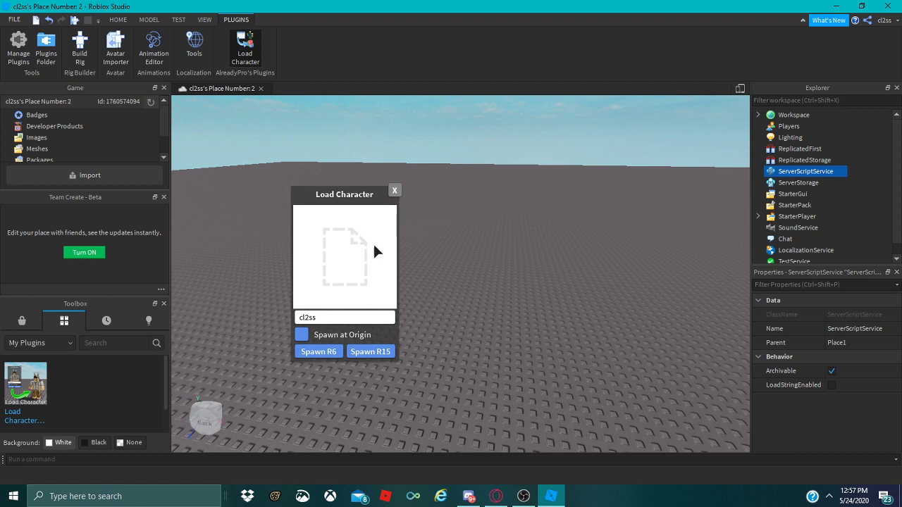
click(300, 337)
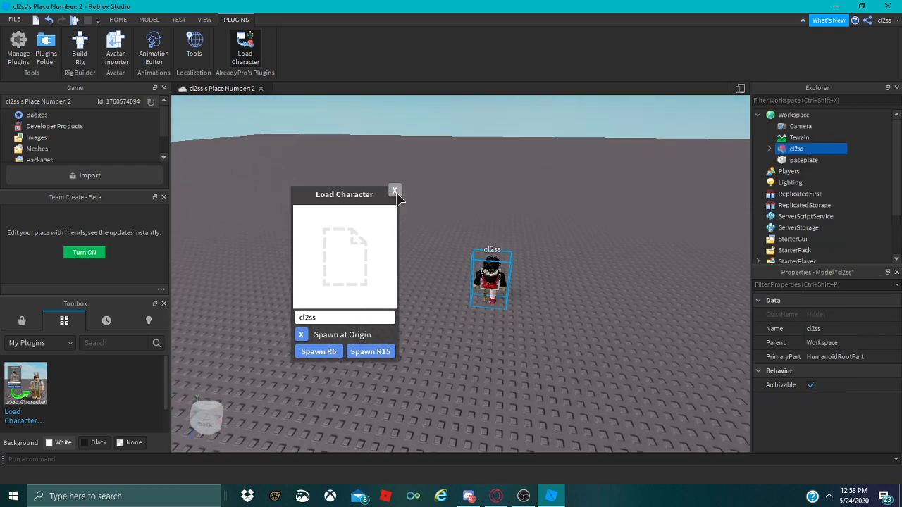
Close the Load Character window and ungroup the spawned avatar model into its separate parts.
click(394, 190)
right_drag(486, 238, 521, 240)
key(w)
key(s)
click(521, 239)
key(w)
key(a)
click(514, 318)
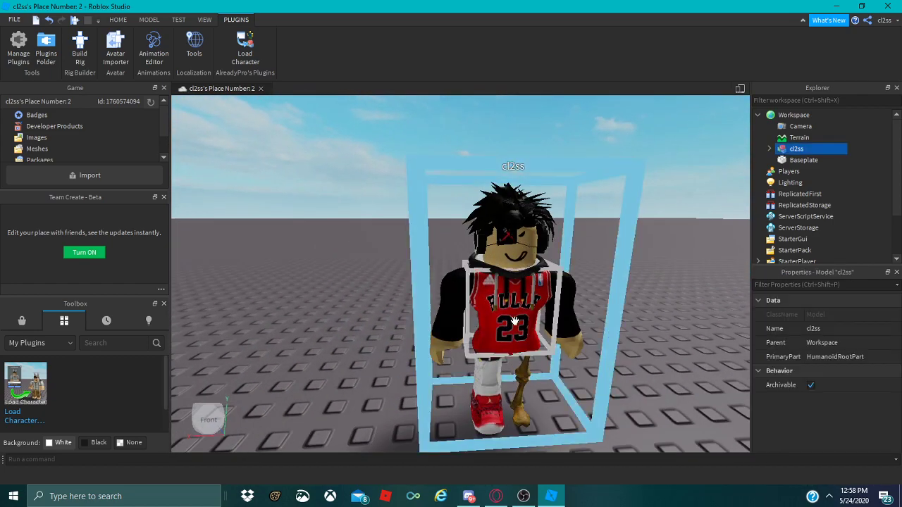
click(124, 22)
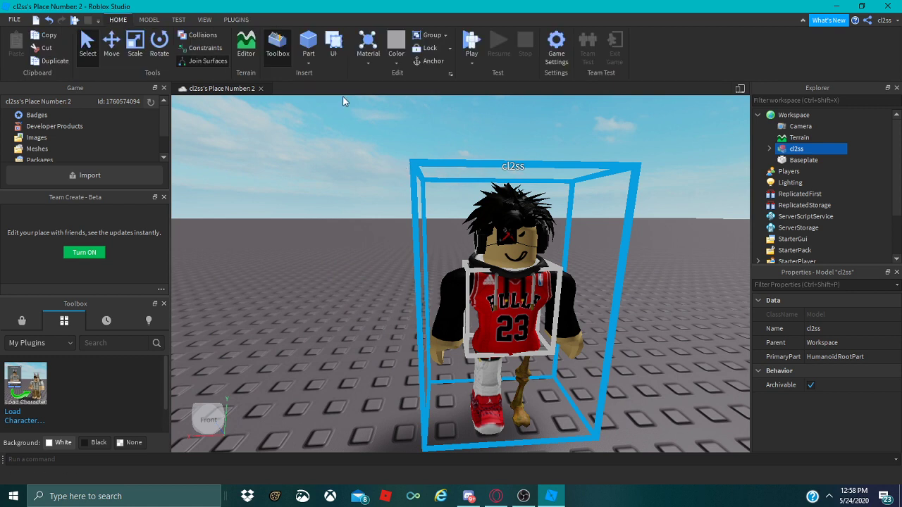
click(444, 38)
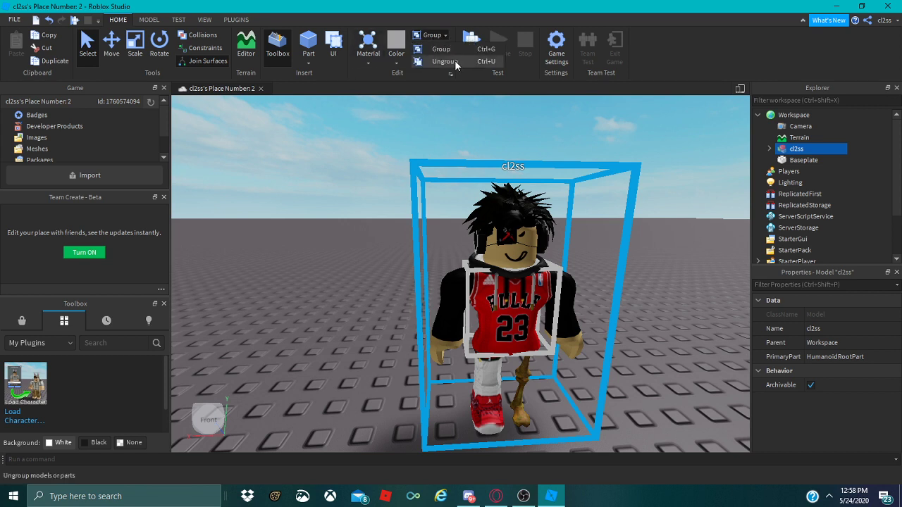
click(451, 62)
Check that the avatar's arms, torso and other body parts can be selected individually.
click(572, 310)
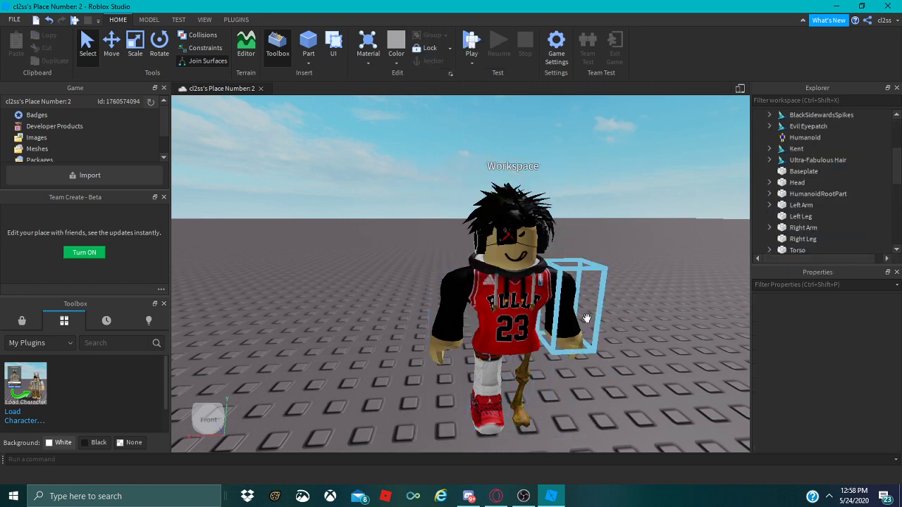
scroll(631, 289, down, 5)
scroll(632, 295, up, 6)
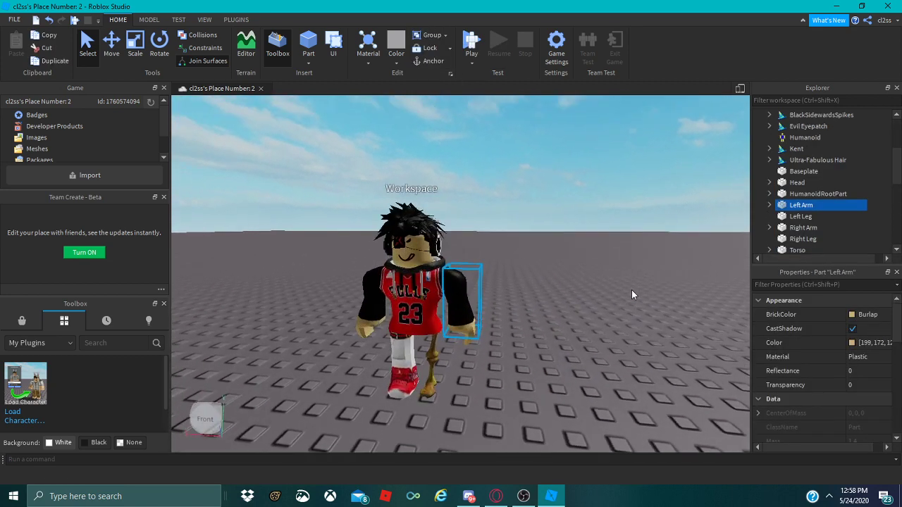
click(358, 310)
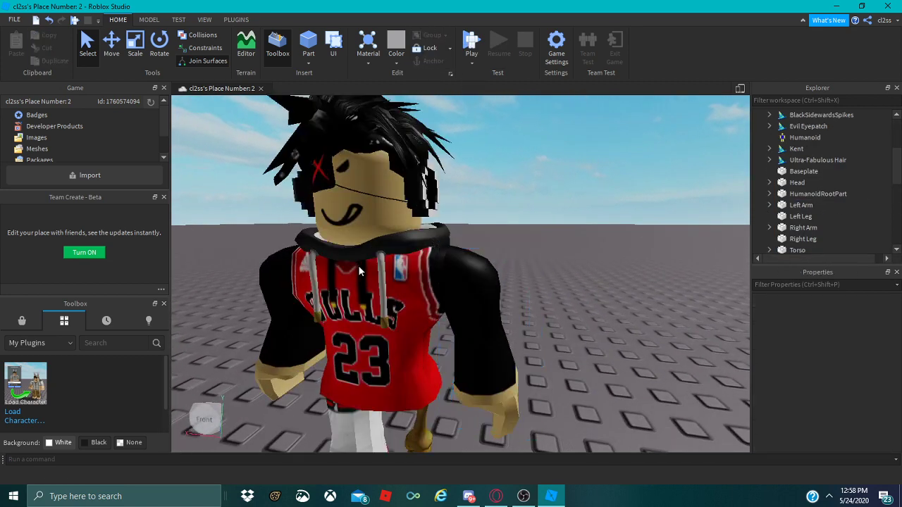
click(507, 305)
click(414, 365)
click(481, 310)
click(456, 226)
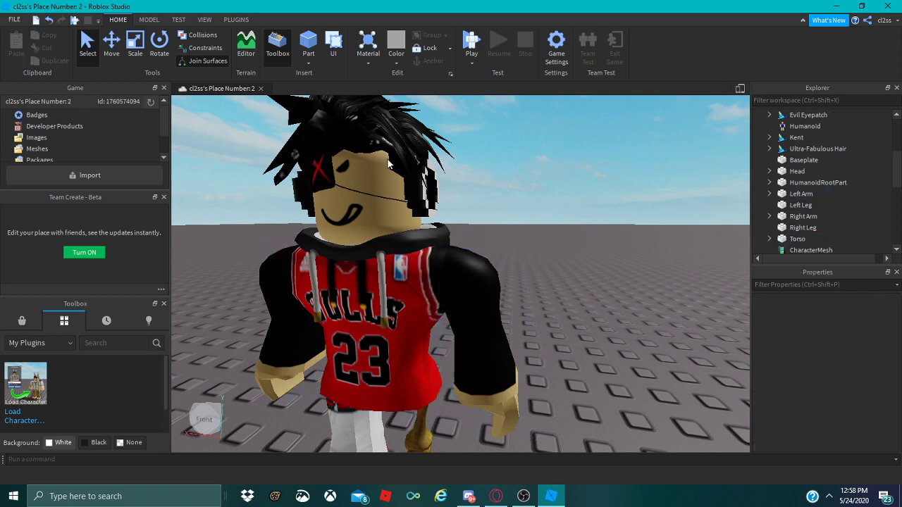
Select the avatar's left arm and rotate it upward so the hand points to the sky.
click(498, 304)
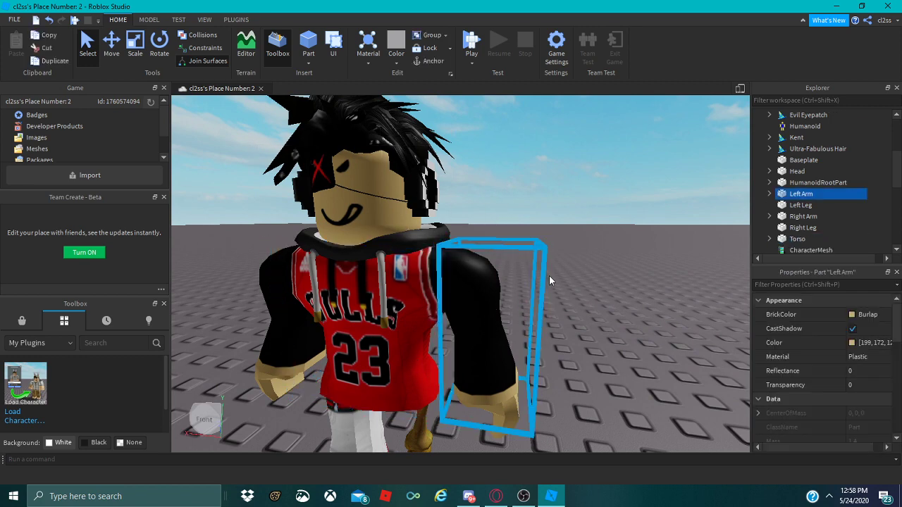
scroll(558, 262, down, 5)
scroll(559, 245, up, 5)
scroll(558, 243, down, 3)
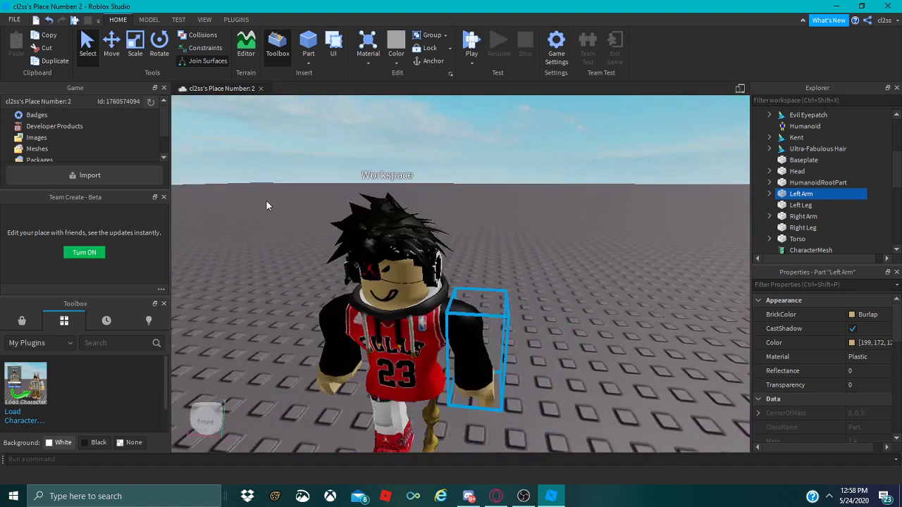
click(160, 43)
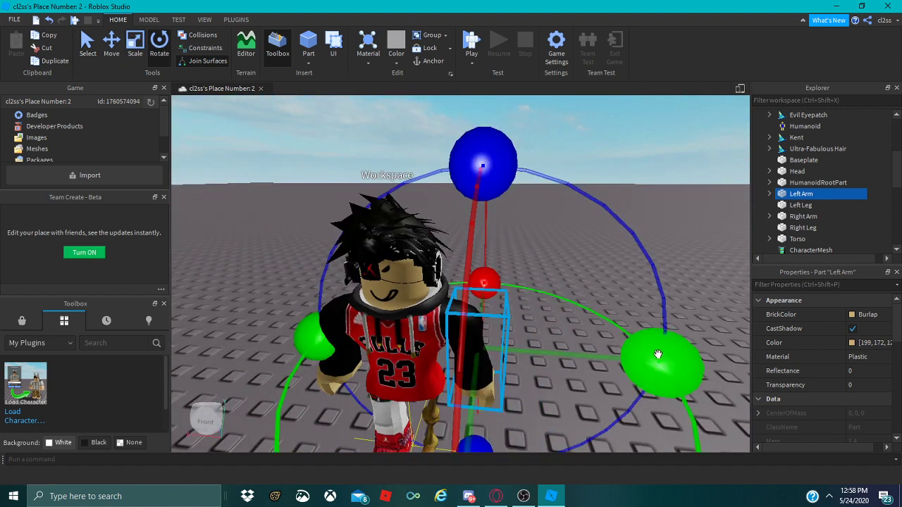
click(149, 19)
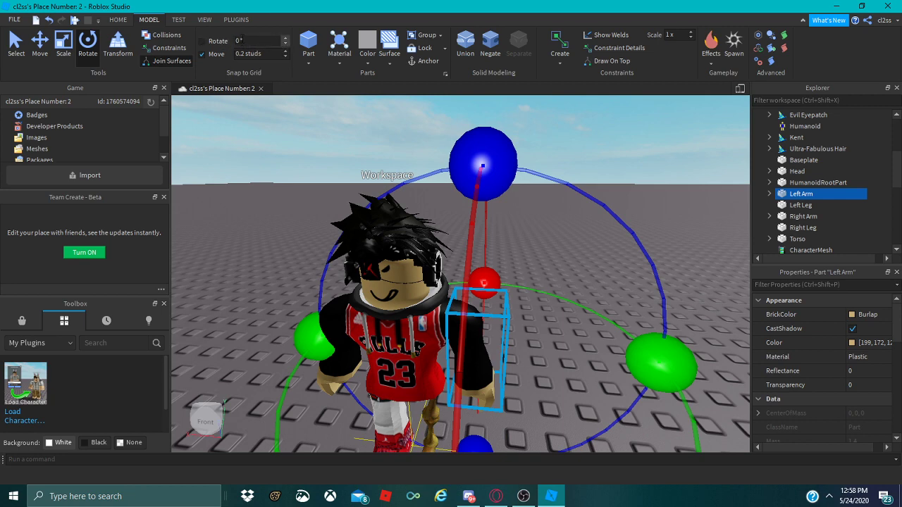
drag(632, 380, 525, 352)
right_drag(488, 290, 489, 308)
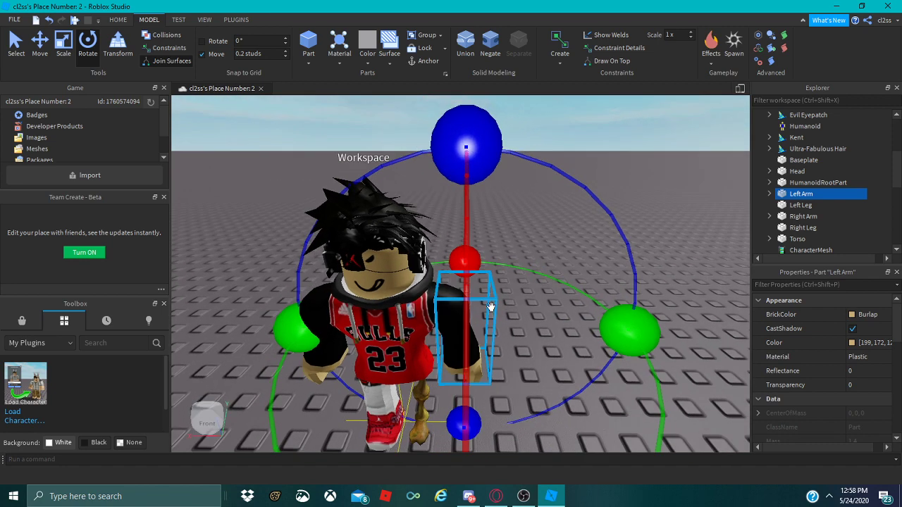
scroll(480, 345, down, 4)
scroll(465, 401, up, 1)
drag(463, 416, 542, 411)
scroll(541, 410, down, 5)
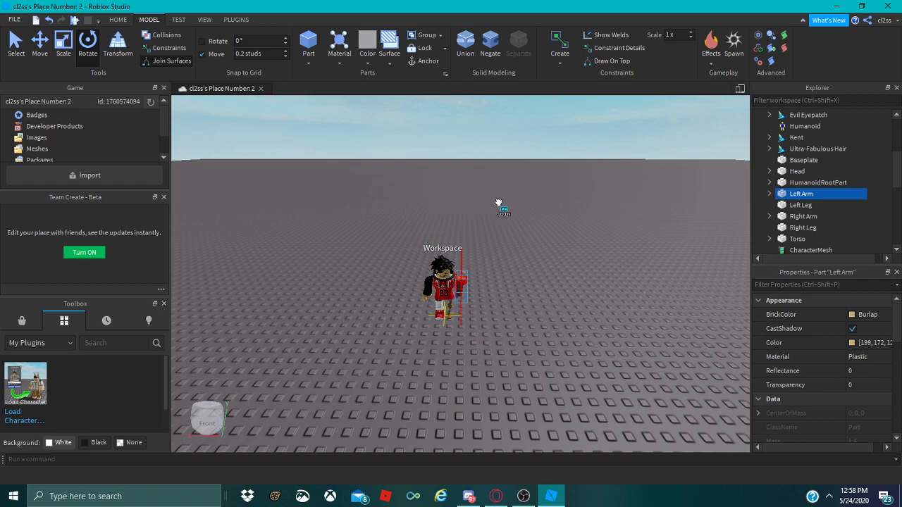
drag(498, 203, 495, 216)
scroll(501, 239, up, 5)
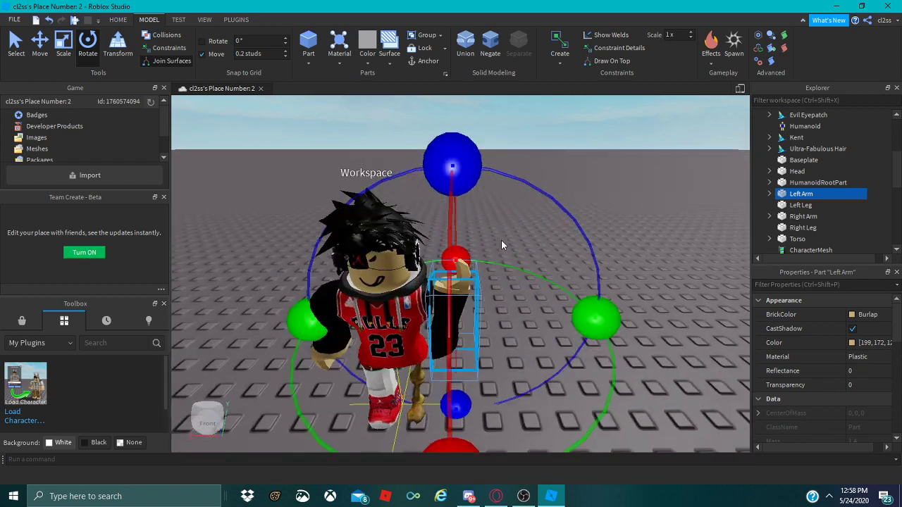
Correct the raised left arm's forward tilt by rotating it about its sideways axis.
right_drag(501, 239, 501, 239)
scroll(501, 240, down, 1)
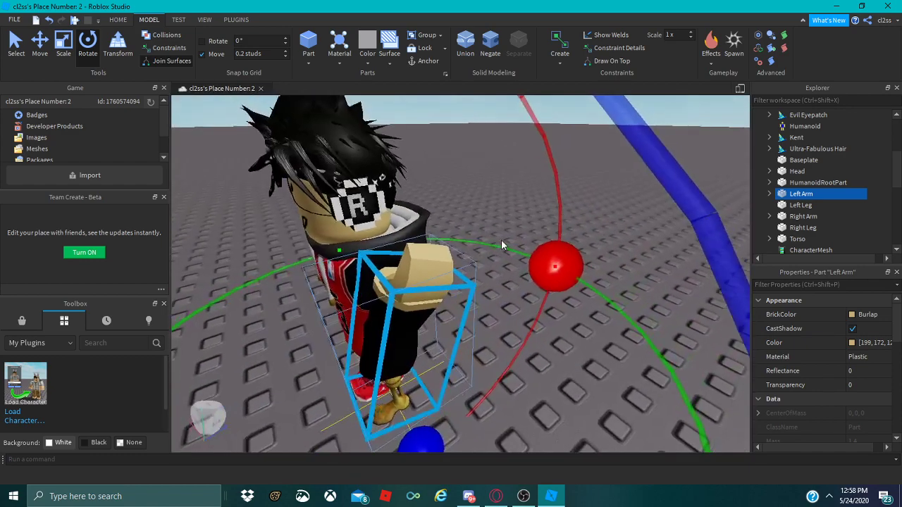
scroll(501, 240, down, 3)
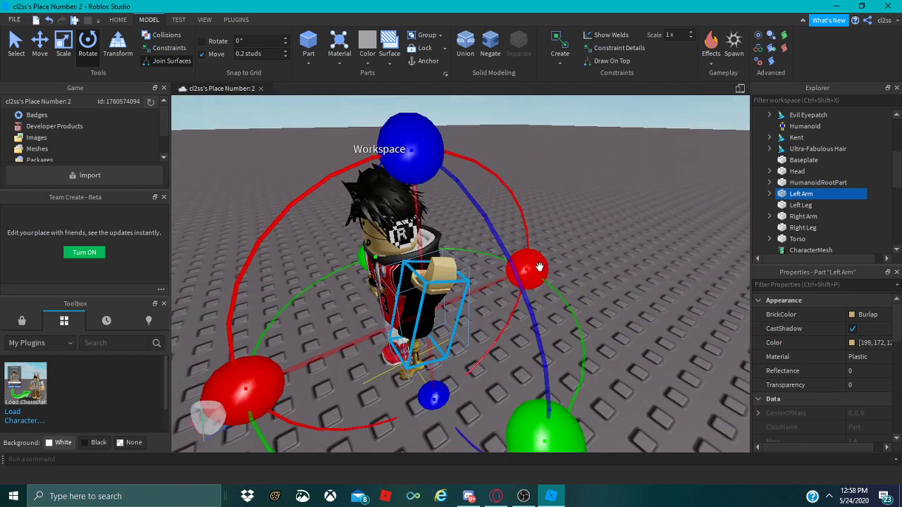
drag(528, 266, 539, 240)
Move the raised left arm up to the avatar's shoulder and deselect it.
click(32, 51)
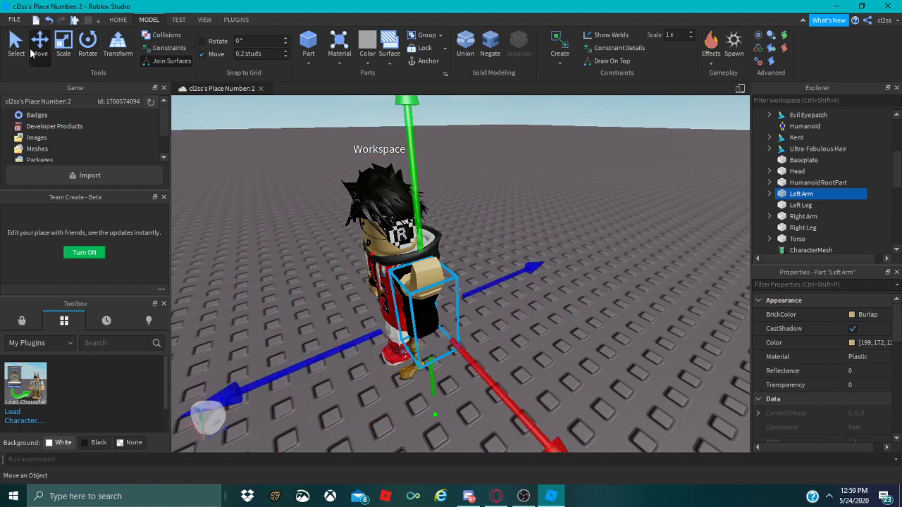
key(a)
right_drag(416, 172, 441, 176)
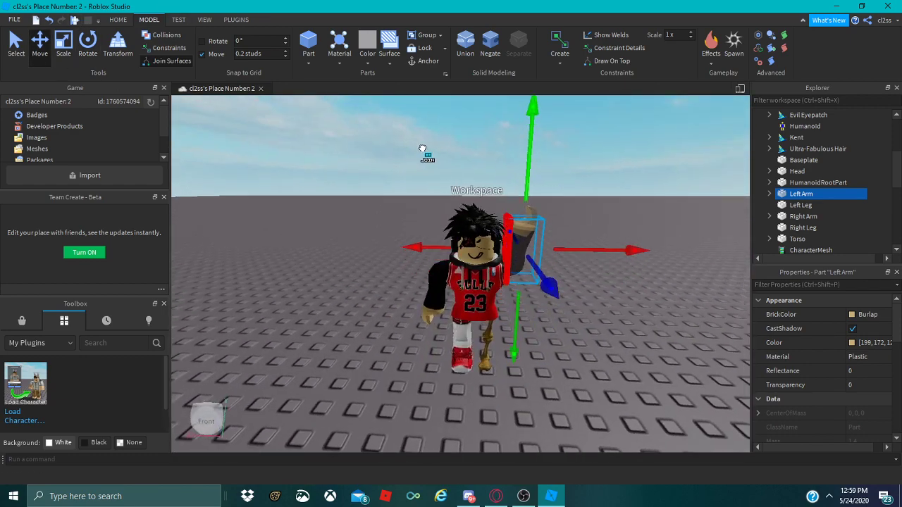
click(286, 167)
key(w)
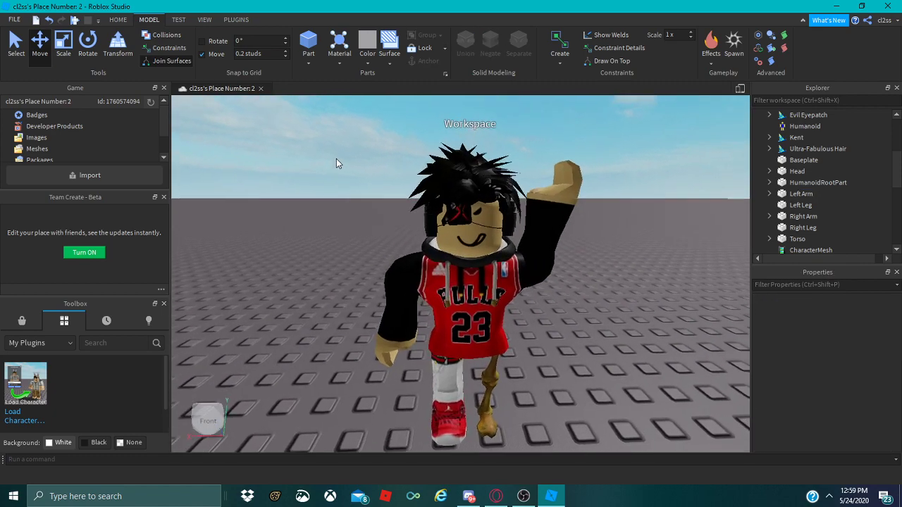
Nudge the left arm vertically at the shoulder and set the move snap increment to 0 studs.
right_drag(336, 162, 337, 210)
key(s)
key(w)
click(338, 211)
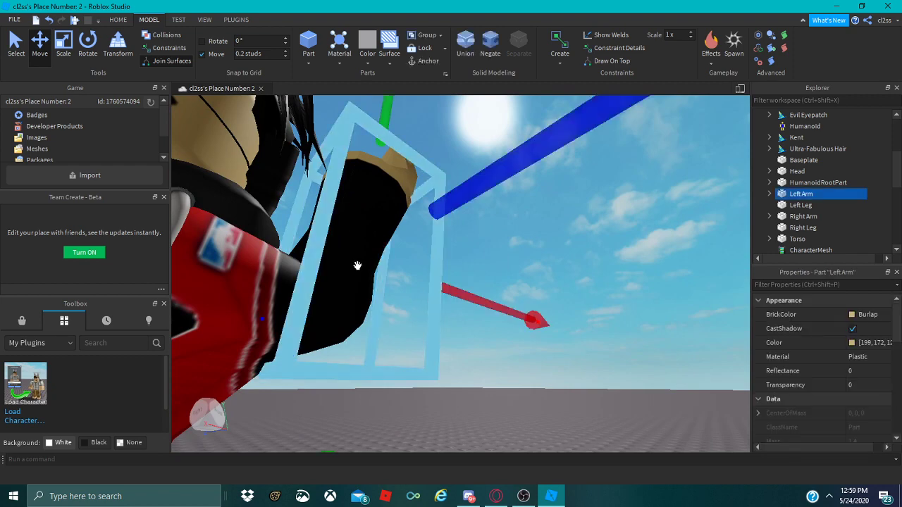
mouse_move(386, 121)
mouse_down()
mouse_move(389, 136)
mouse_move(395, 127)
mouse_up()
key(d)
key(s)
right_drag(493, 252, 493, 252)
click(286, 57)
key(f)
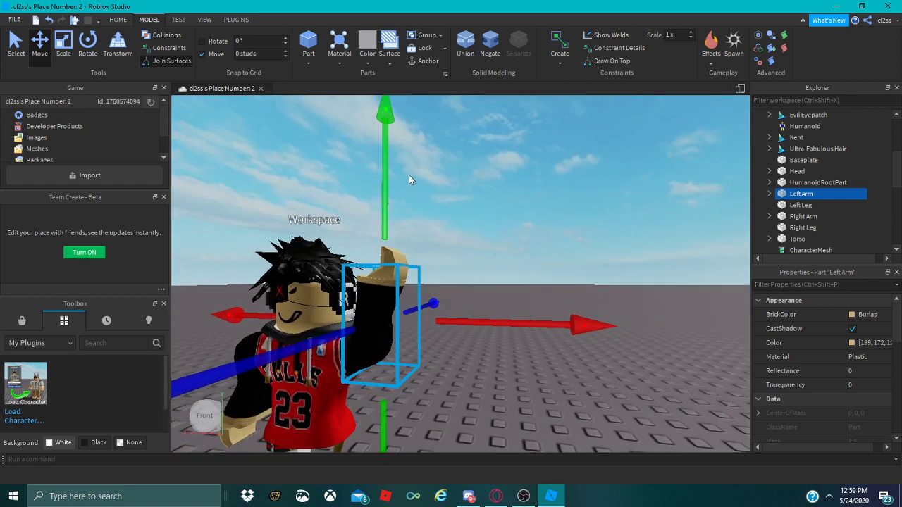
Turn off move snapping and reposition the left arm so it meets the torso at the shoulder.
drag(388, 189, 388, 189)
click(493, 198)
right_drag(497, 197, 498, 193)
key(w)
key(s)
click(461, 197)
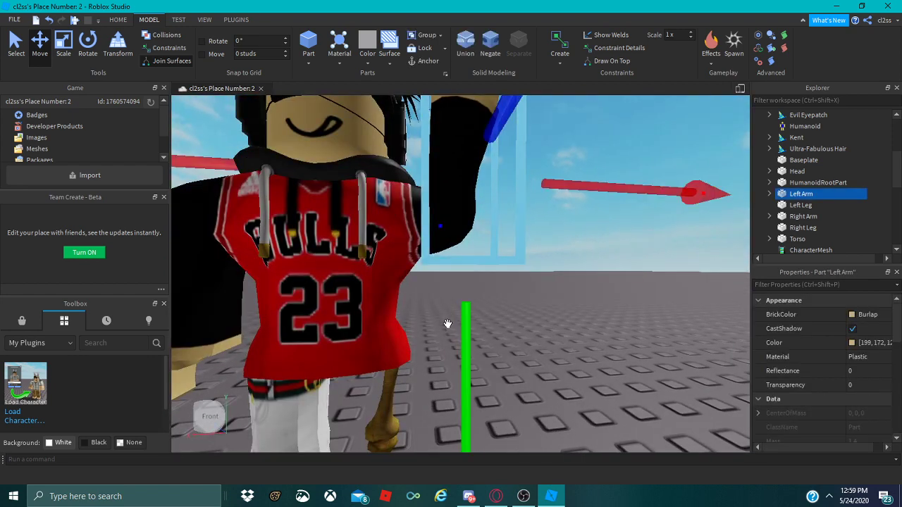
drag(470, 325, 470, 325)
click(519, 320)
right_drag(519, 320, 519, 320)
key(w)
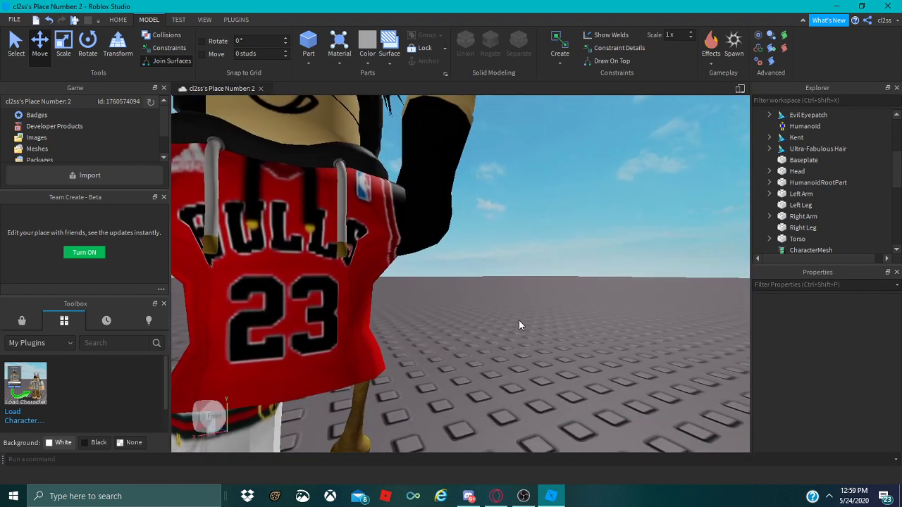
Fine-tune the left arm's height at the shoulder, deselect it, and review the waving pose.
click(427, 231)
drag(439, 336, 442, 337)
click(507, 399)
scroll(507, 399, down, 6)
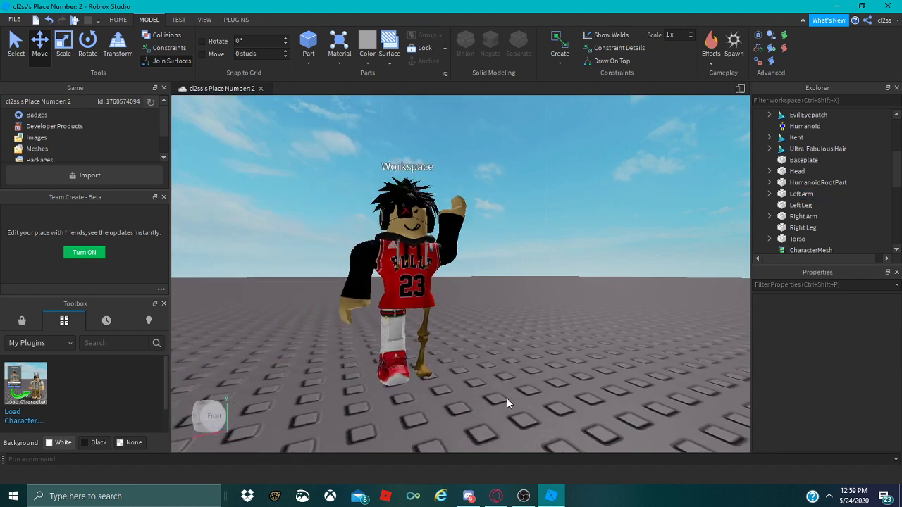
right_drag(509, 400, 509, 402)
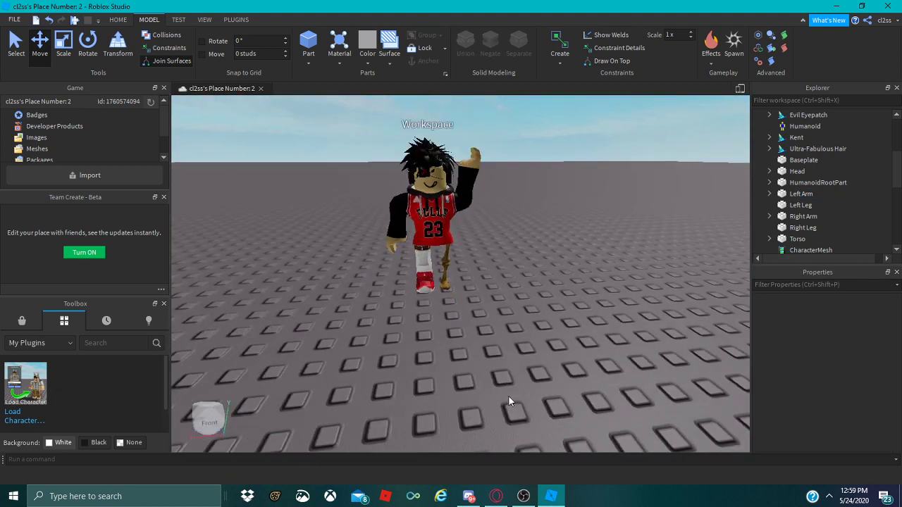
scroll(337, 190, up, 5)
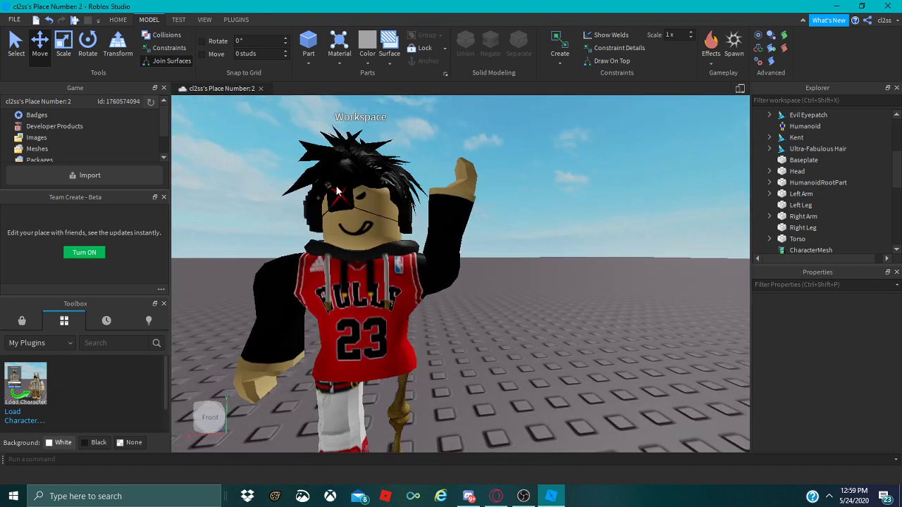
Select the avatar's left arm, nudge it slightly at the shoulder, deselect it and check the pose.
click(85, 39)
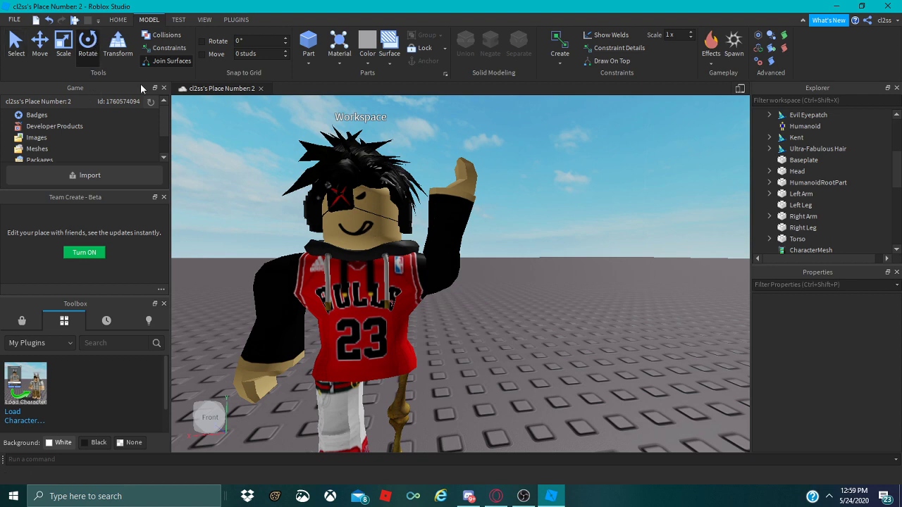
click(446, 250)
scroll(446, 249, down, 10)
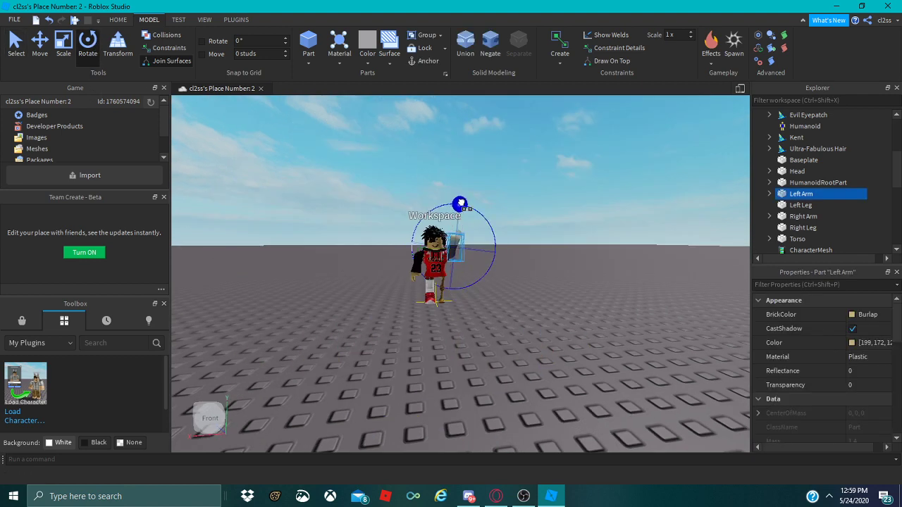
click(40, 44)
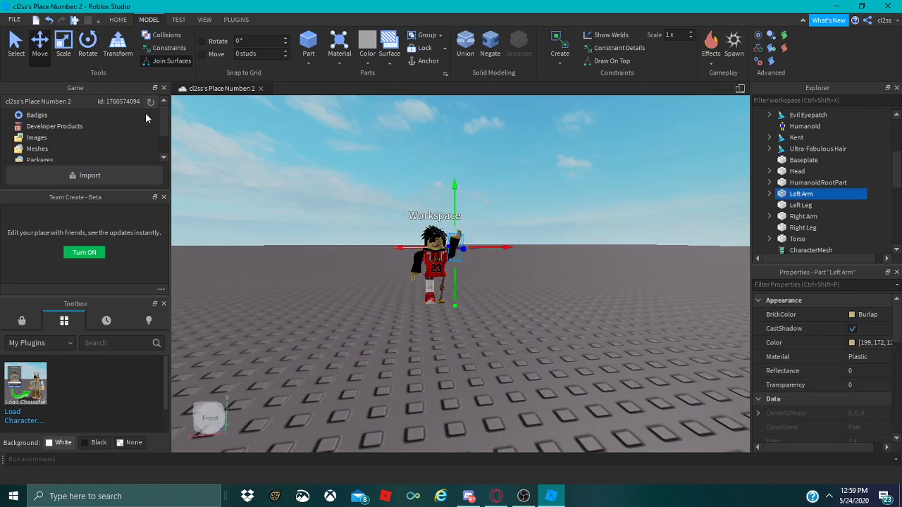
scroll(388, 184, up, 10)
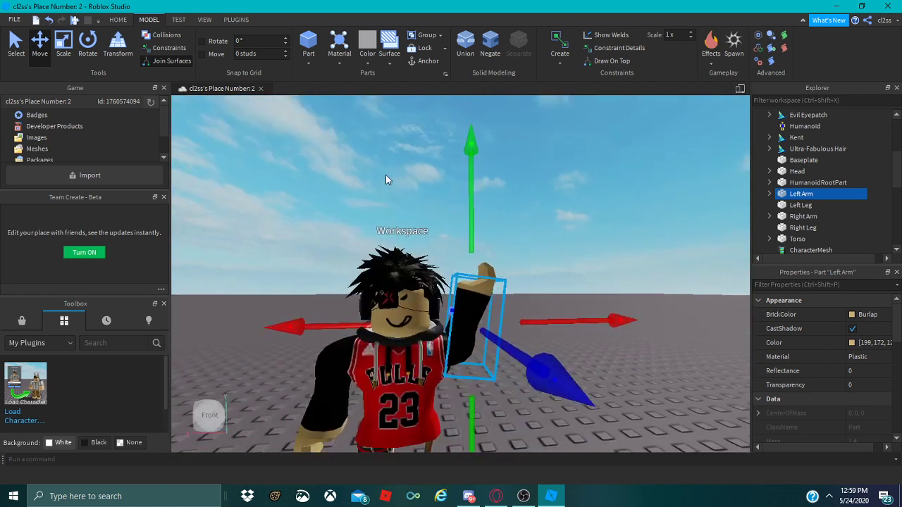
mouse_move(479, 256)
mouse_down()
mouse_move(476, 248)
mouse_move(476, 260)
mouse_up()
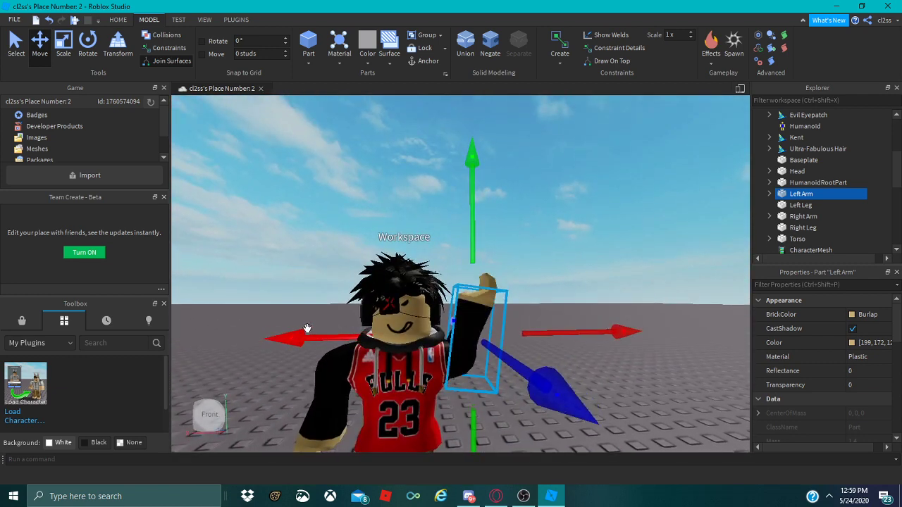
click(553, 284)
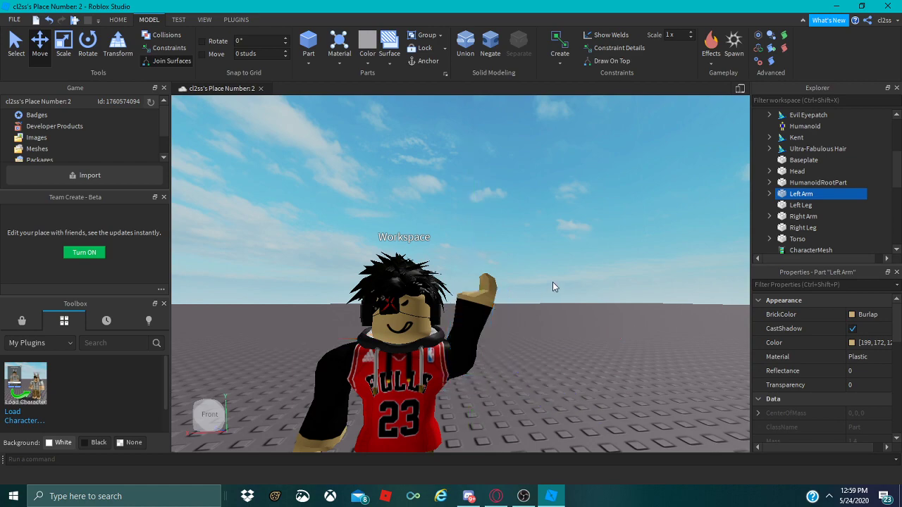
scroll(549, 285, up, 5)
scroll(550, 284, down, 10)
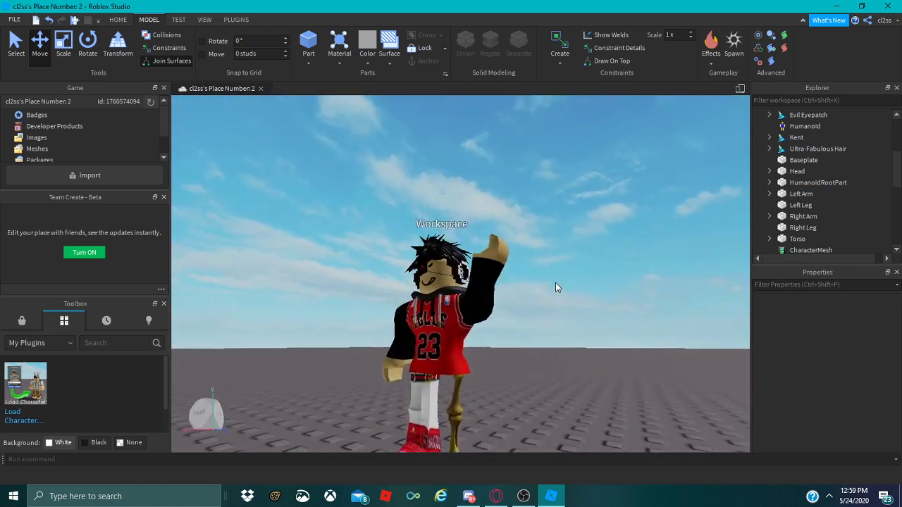
scroll(709, 355, up, 5)
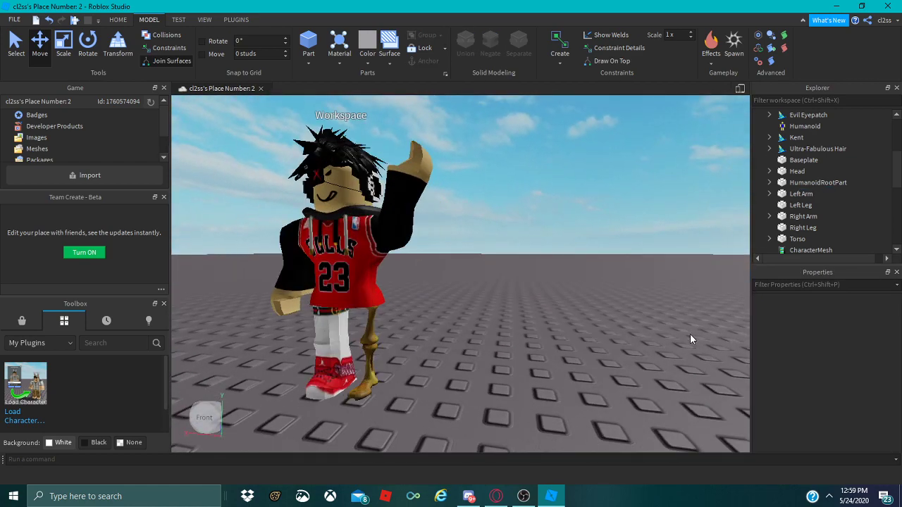
Insert a block part on the baseplate and position it behind the avatar.
right_drag(506, 321, 506, 321)
scroll(506, 322, down, 5)
scroll(506, 321, up, 5)
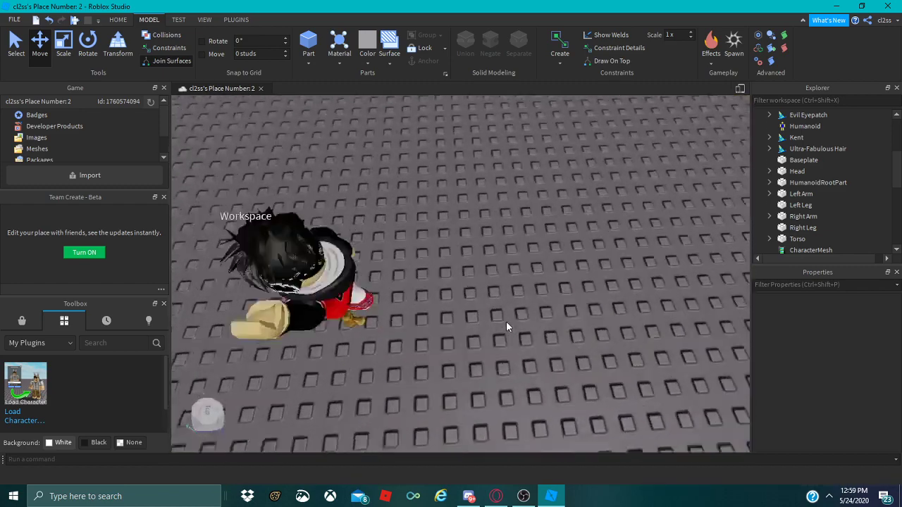
scroll(333, 191, down, 5)
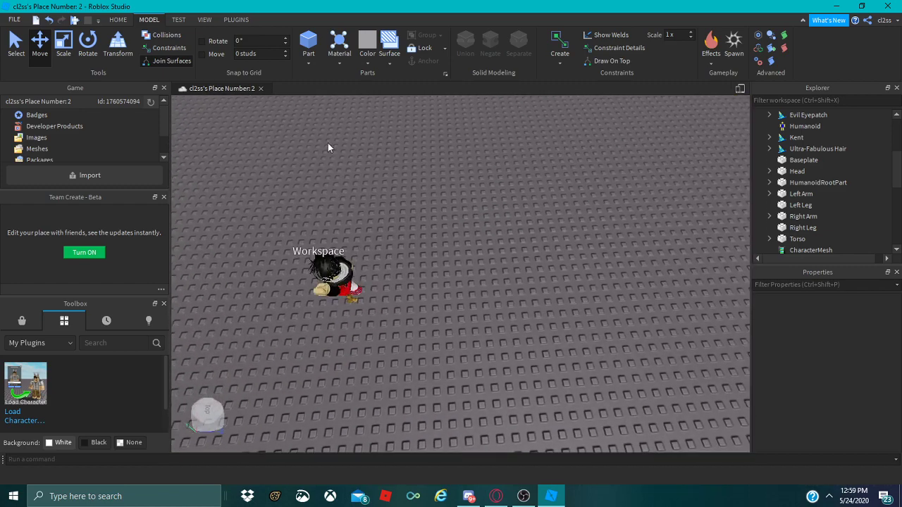
scroll(328, 143, up, 2)
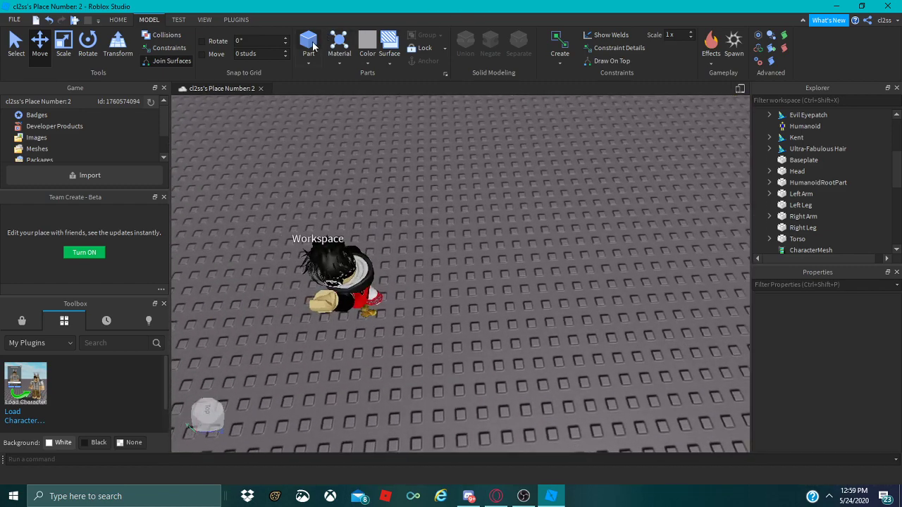
scroll(533, 251, up, 2)
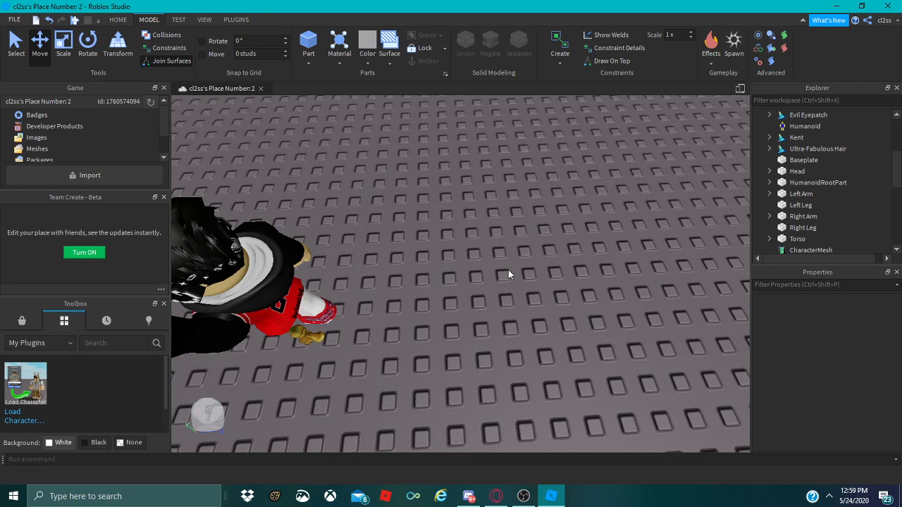
click(308, 43)
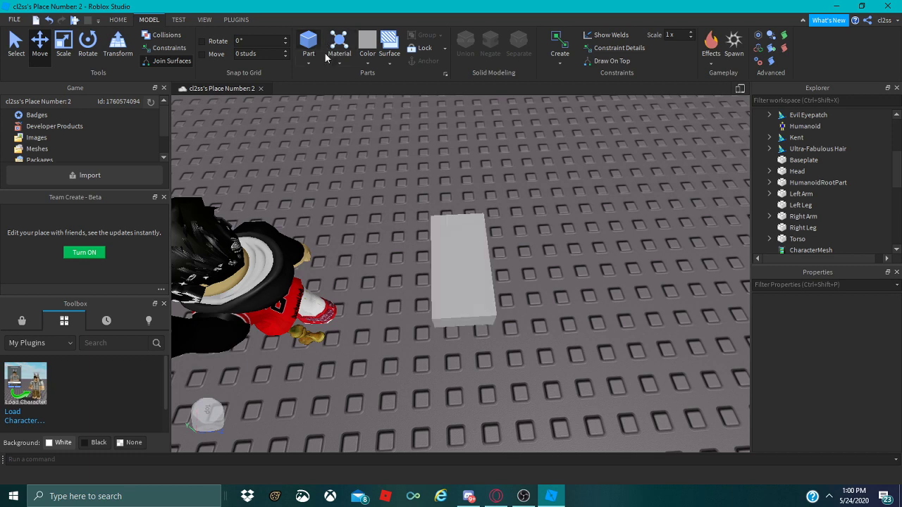
click(451, 278)
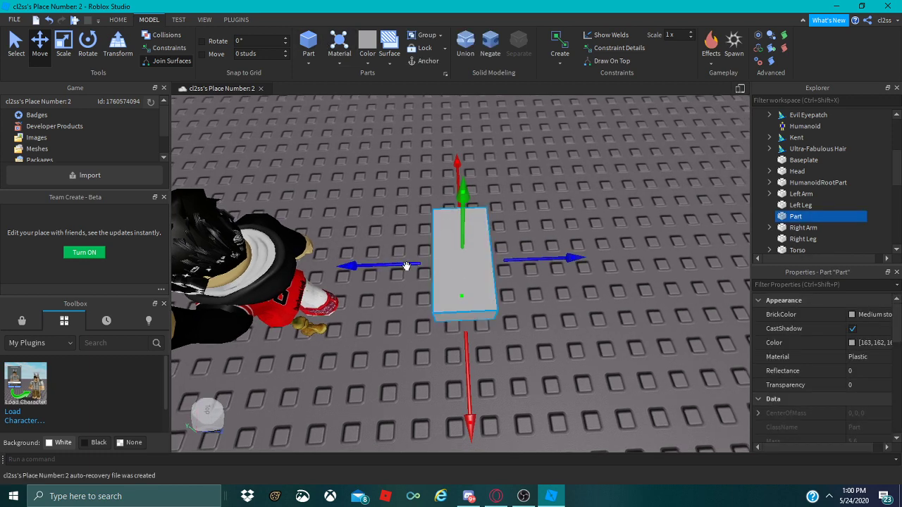
drag(452, 279, 510, 393)
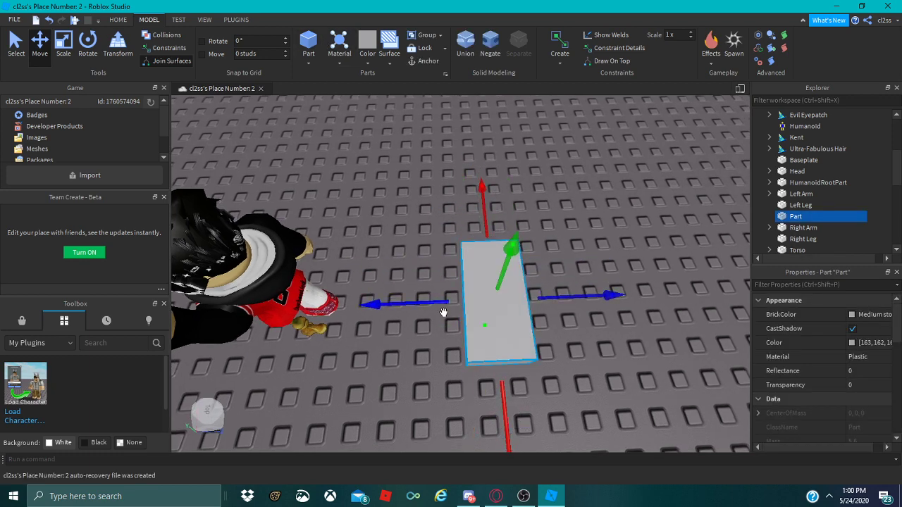
drag(445, 310, 407, 333)
drag(461, 281, 460, 280)
right_drag(459, 281, 469, 298)
drag(467, 308, 471, 301)
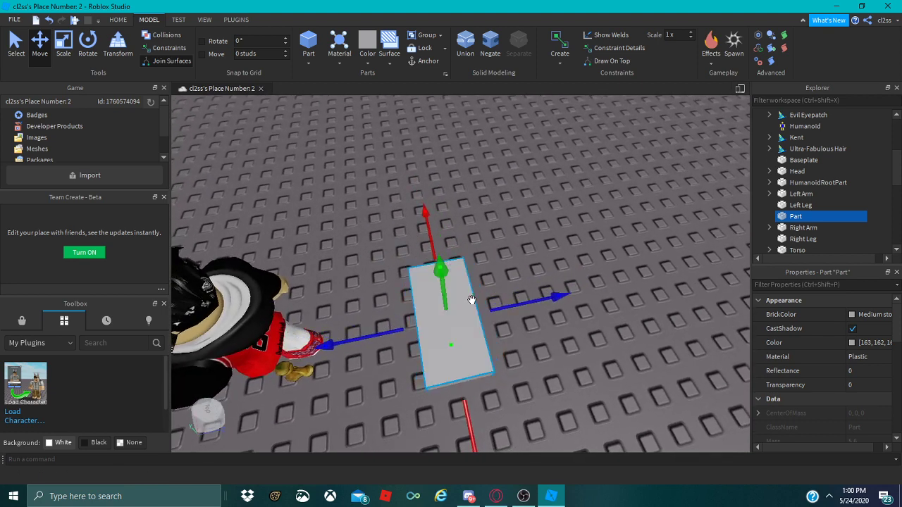
Scale the block longer at both ends and raise it into a tall wall behind the avatar.
scroll(471, 301, down, 3)
right_drag(472, 301, 528, 266)
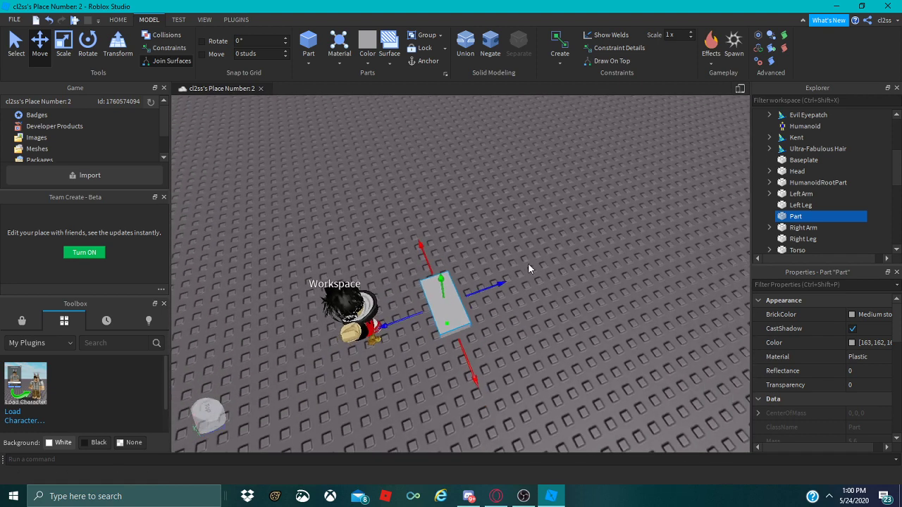
click(69, 44)
drag(426, 258, 438, 241)
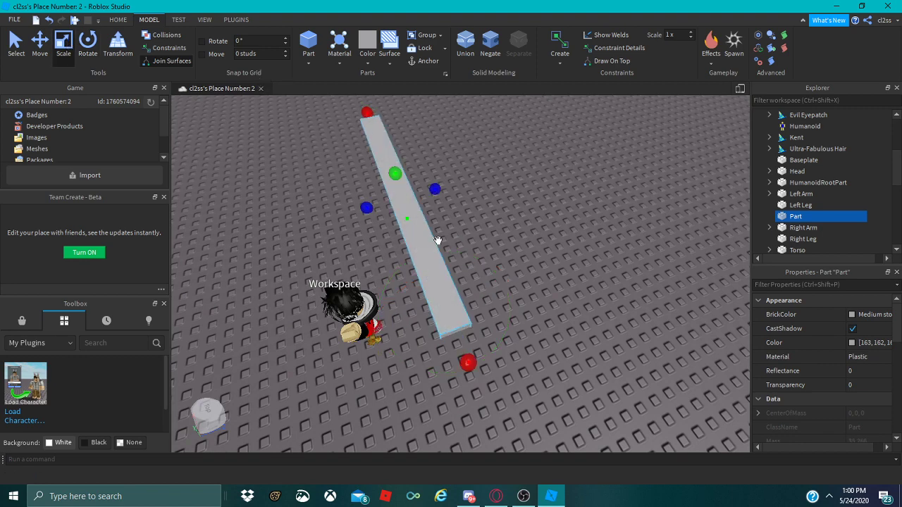
click(469, 352)
click(458, 328)
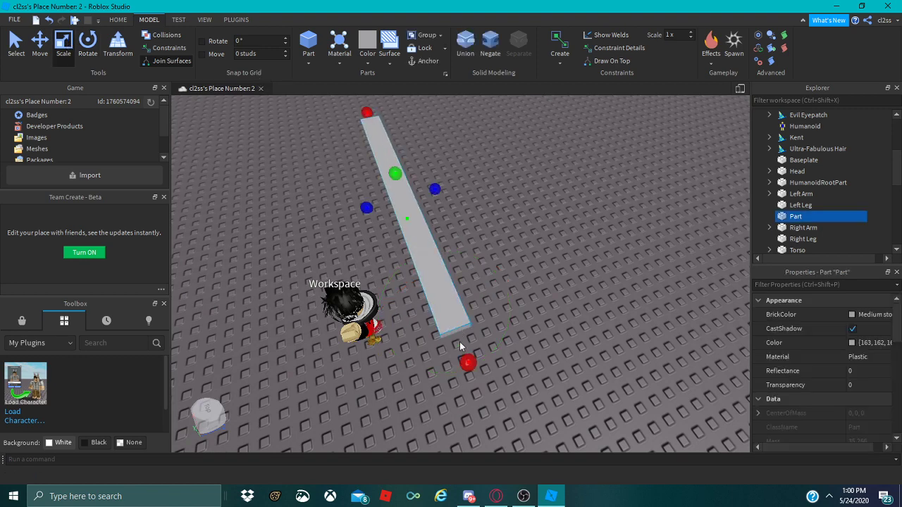
drag(466, 360, 534, 414)
scroll(534, 415, down, 4)
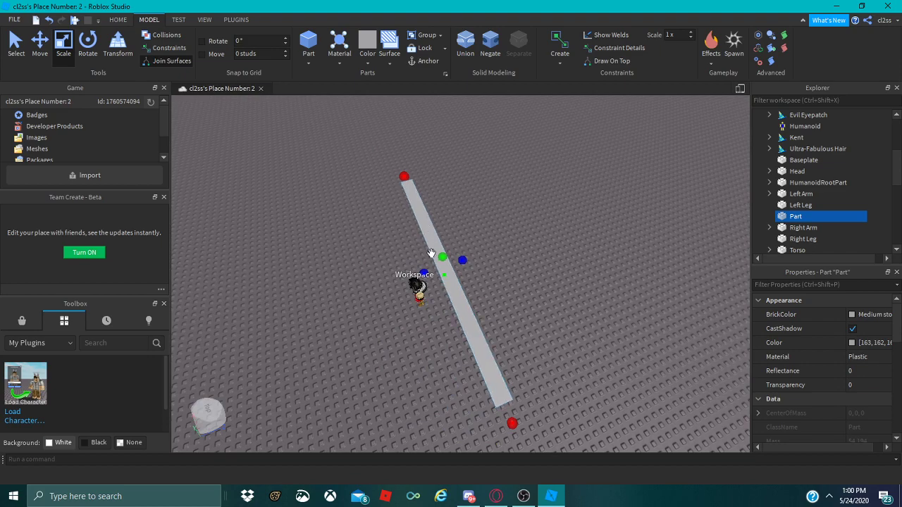
drag(431, 254, 427, 171)
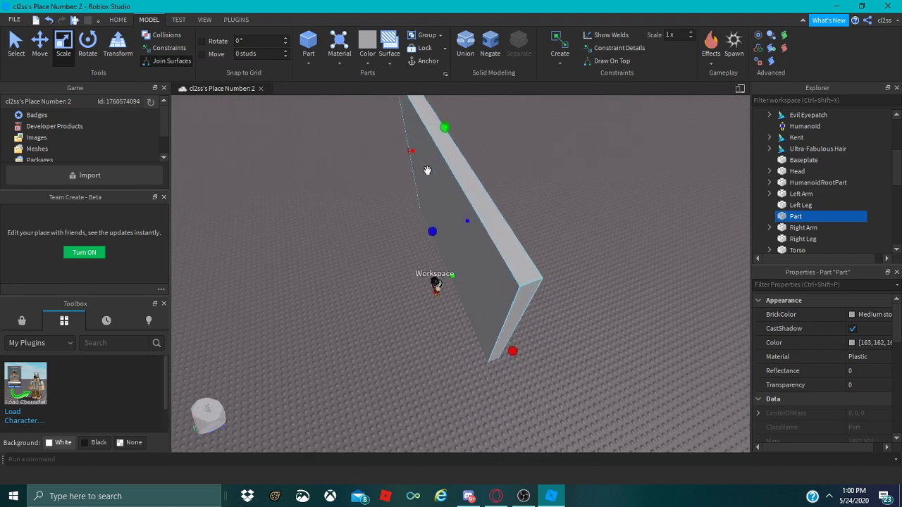
Widen the wall at both ends so it fills the background behind the avatar.
scroll(427, 171, up, 4)
right_drag(427, 171, 434, 168)
scroll(437, 167, down, 1)
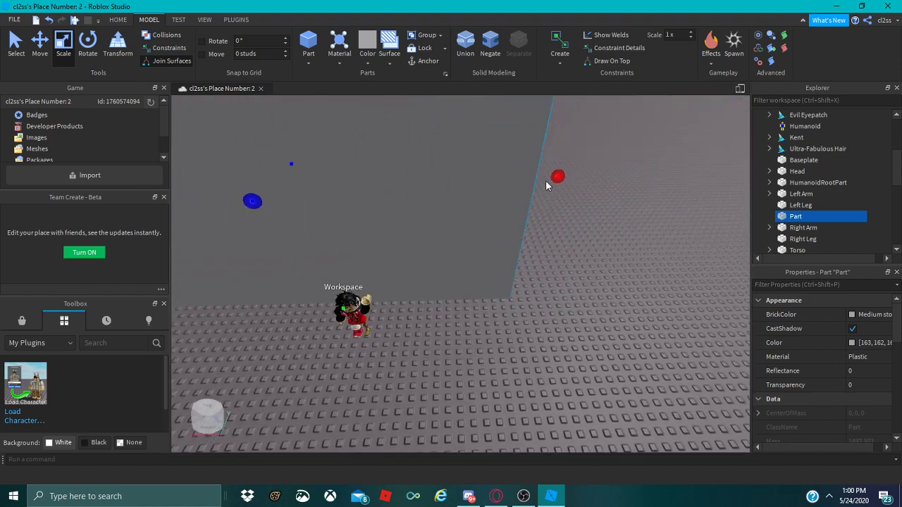
key(d)
drag(556, 177, 654, 202)
right_drag(654, 203, 626, 242)
scroll(627, 242, down, 4)
scroll(607, 282, up, 4)
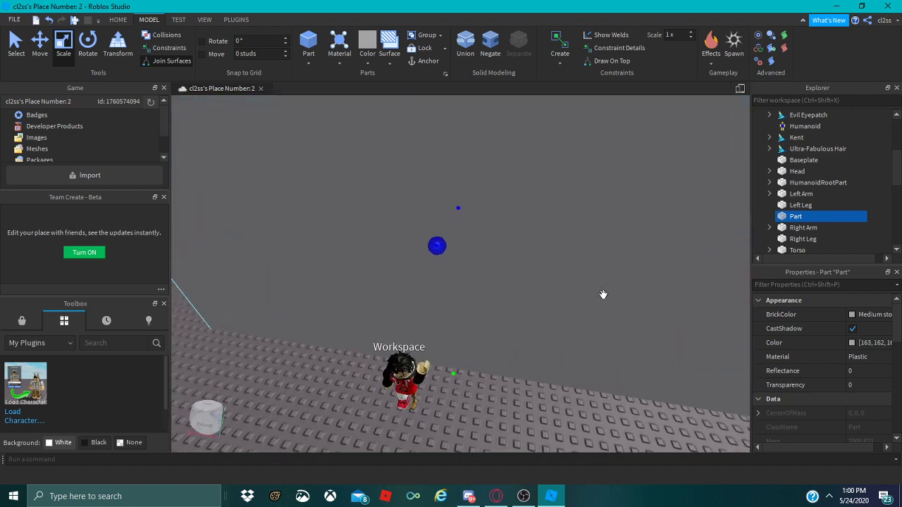
scroll(588, 306, down, 2)
right_drag(603, 294, 568, 305)
drag(288, 252, 247, 240)
right_drag(247, 239, 246, 236)
scroll(246, 235, down, 4)
scroll(246, 236, up, 4)
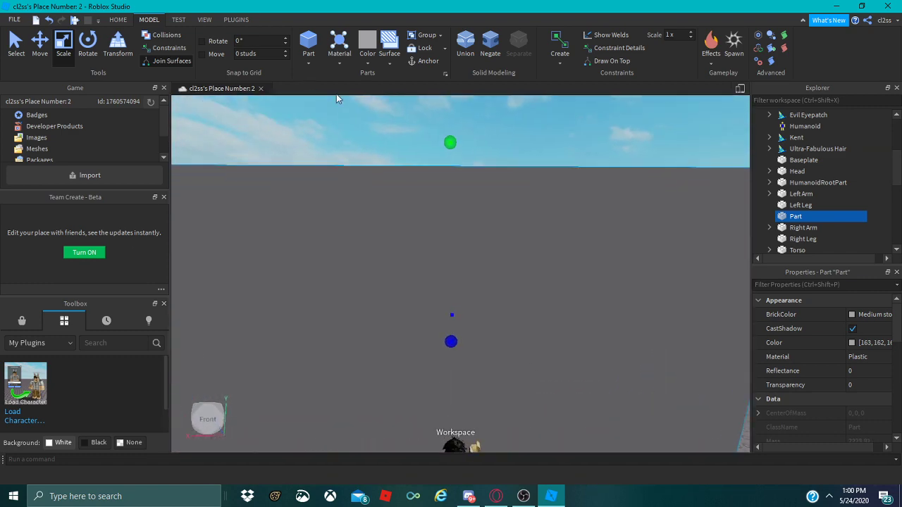
Color the wall Bright red, apply the Metal material and deselect it to view the scene.
click(368, 61)
click(524, 162)
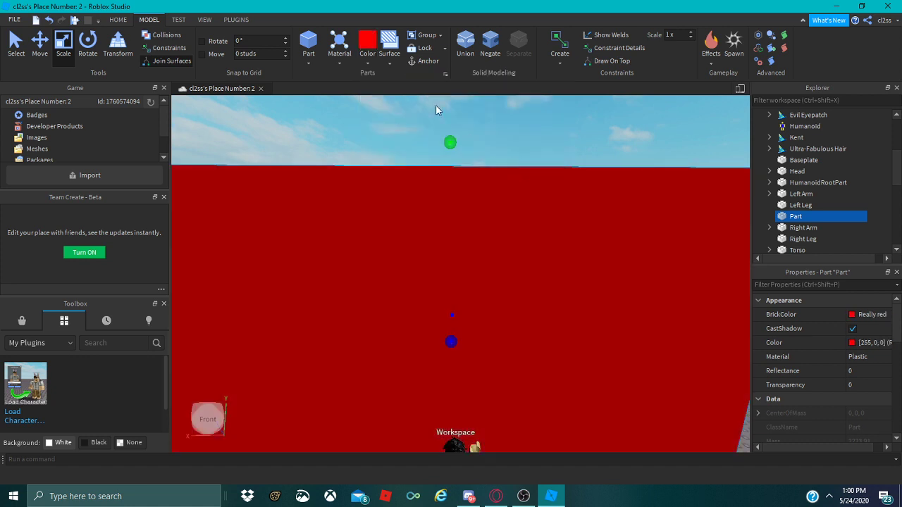
click(362, 59)
click(540, 161)
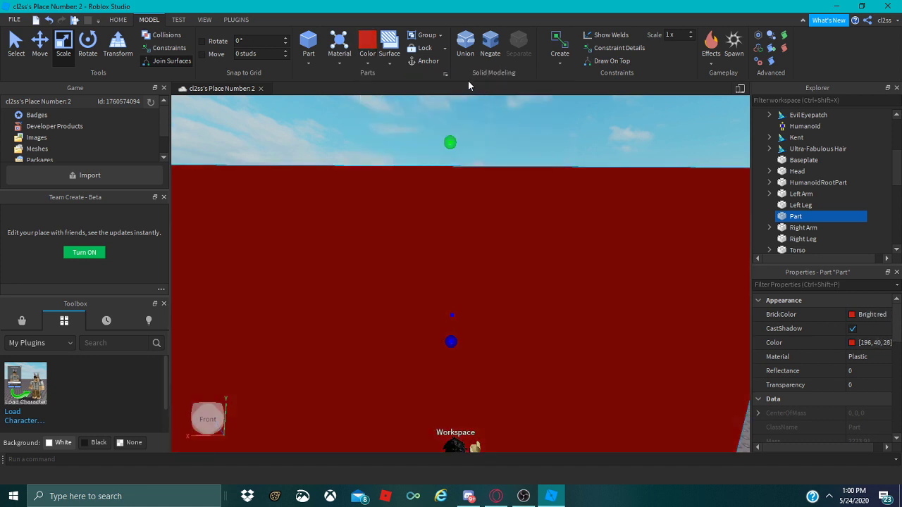
click(342, 59)
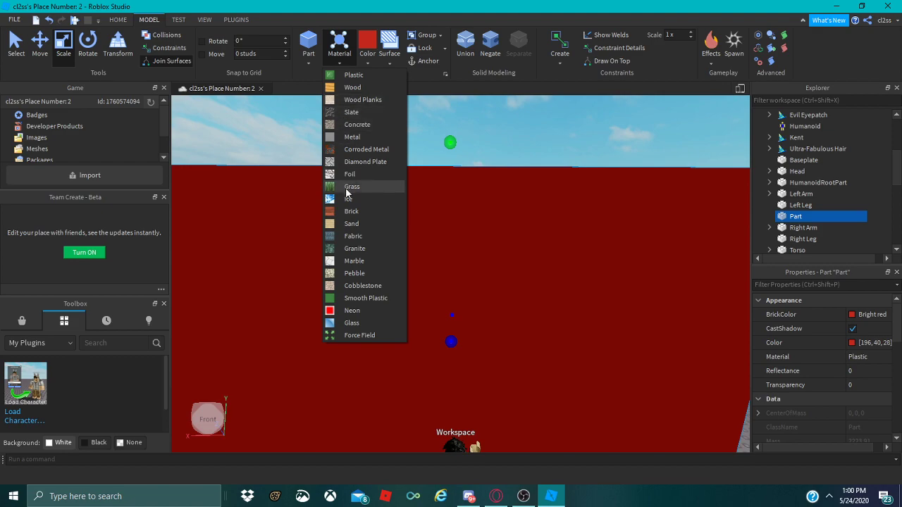
click(348, 141)
click(546, 133)
right_drag(546, 132, 546, 132)
key(w)
key(s)
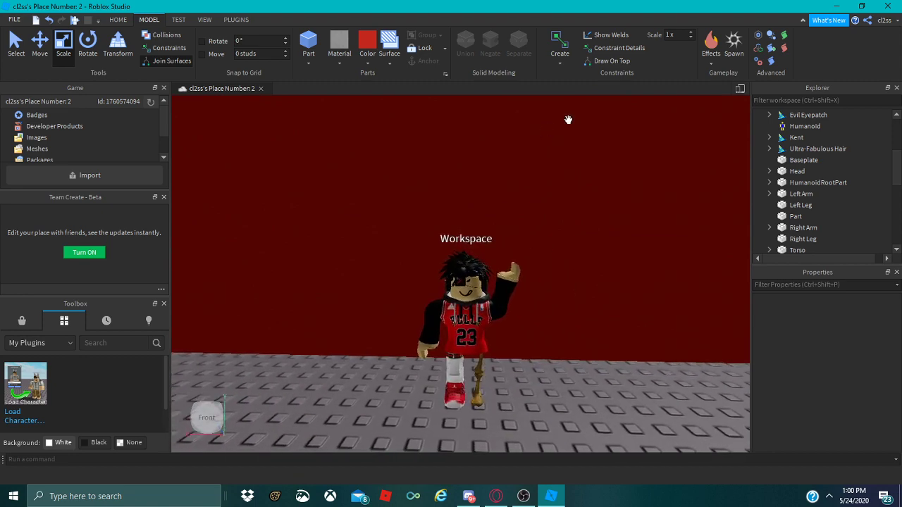
key(s)
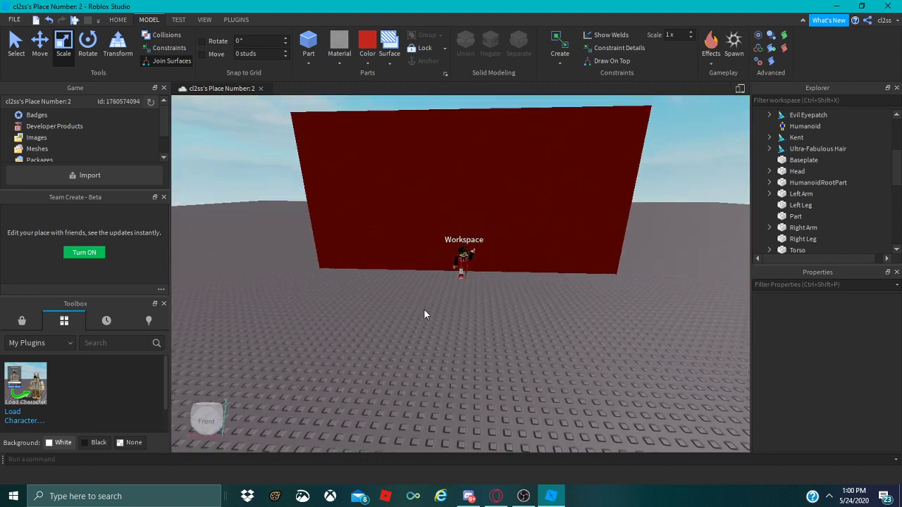
Find the Baseplate in the Workspace and delete it, keeping the avatar and wall.
scroll(775, 169, up, 1)
scroll(775, 166, up, 3)
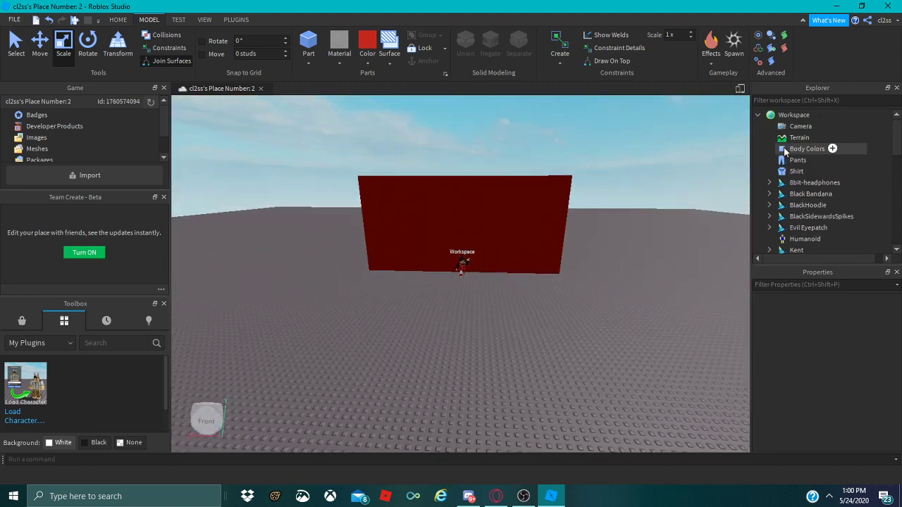
scroll(789, 166, down, 6)
scroll(797, 166, up, 3)
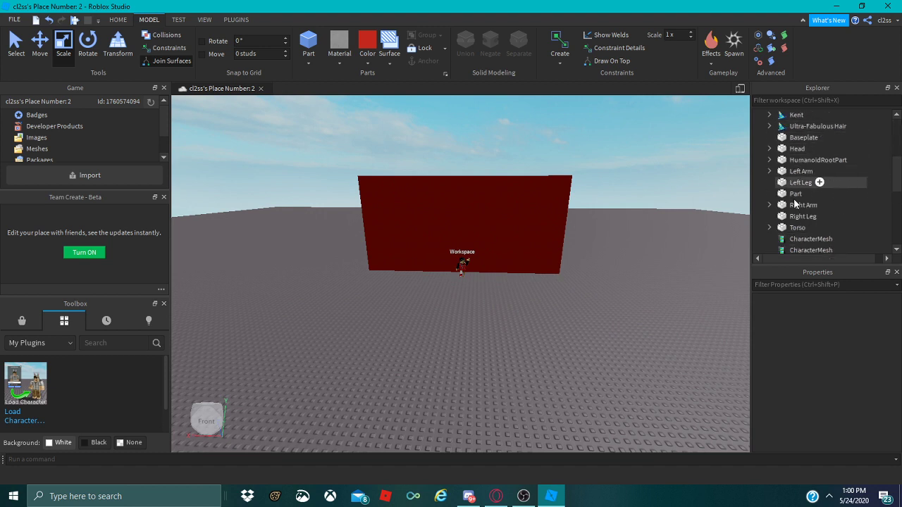
click(177, 20)
click(205, 20)
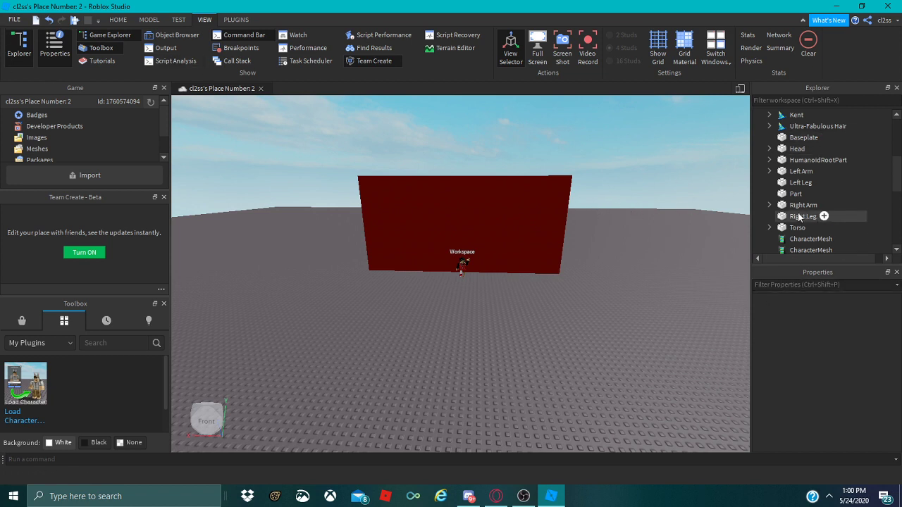
scroll(796, 194, up, 1)
click(796, 172)
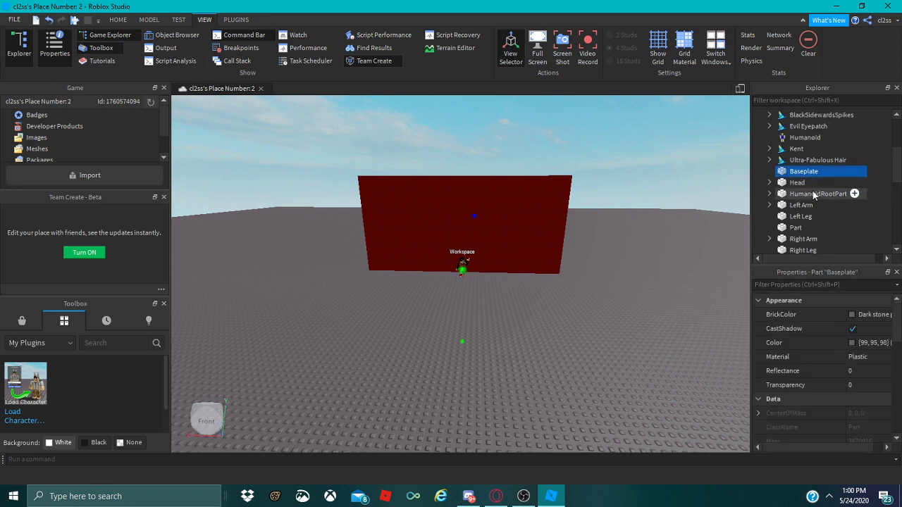
key(Delete)
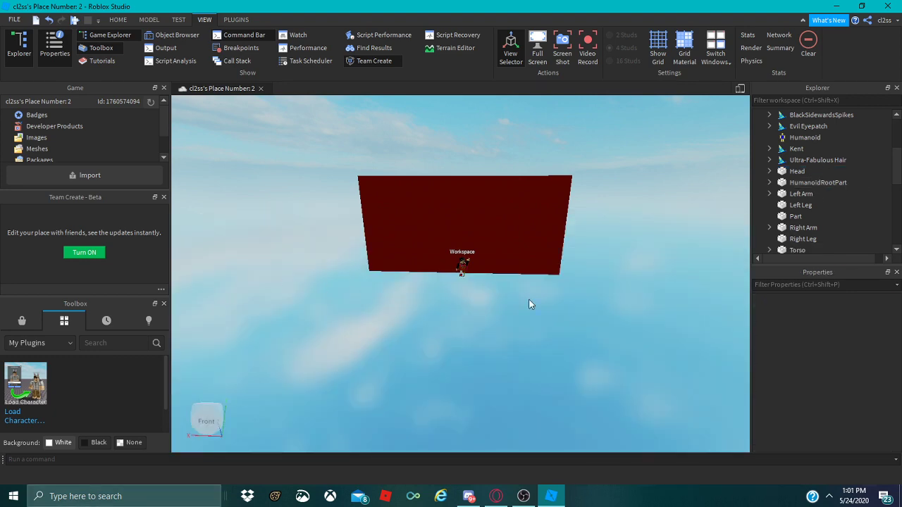
Export the place as an OBJ file named Classy 3 in the ROBLOX folder under Documents.
click(10, 21)
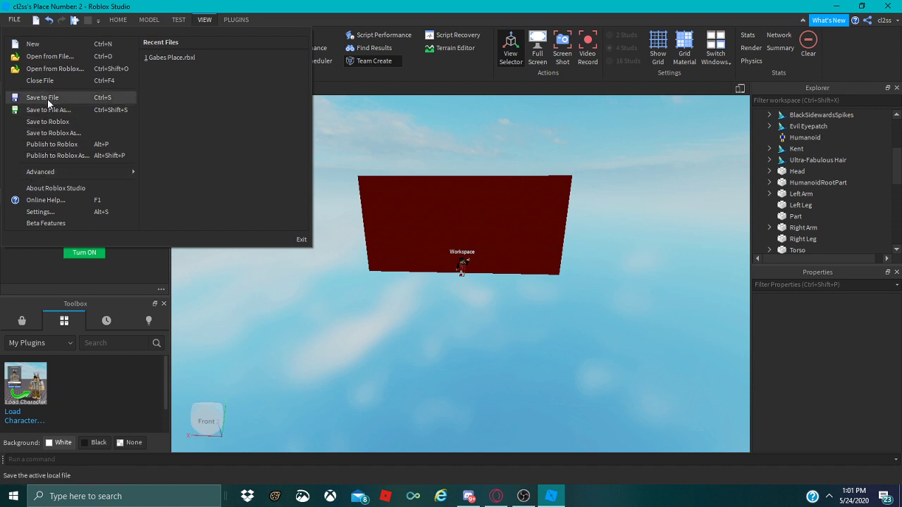
mouse_move(128, 171)
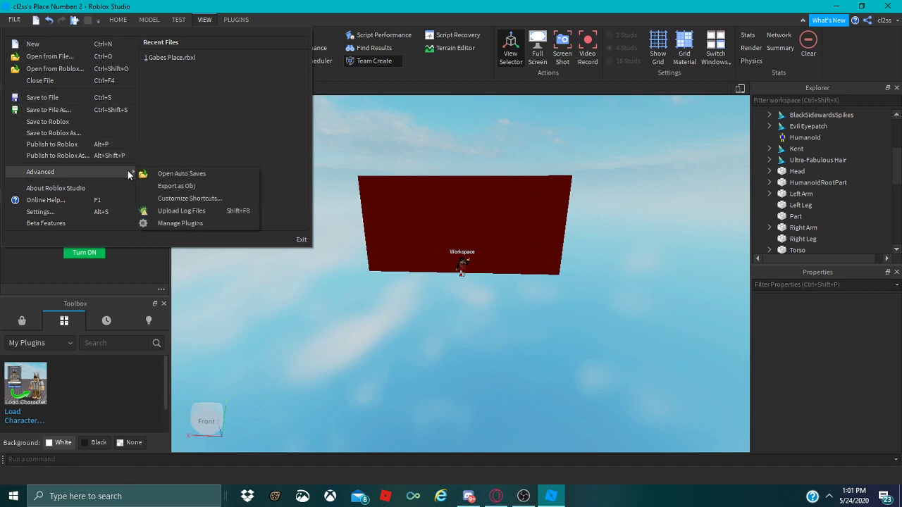
click(169, 187)
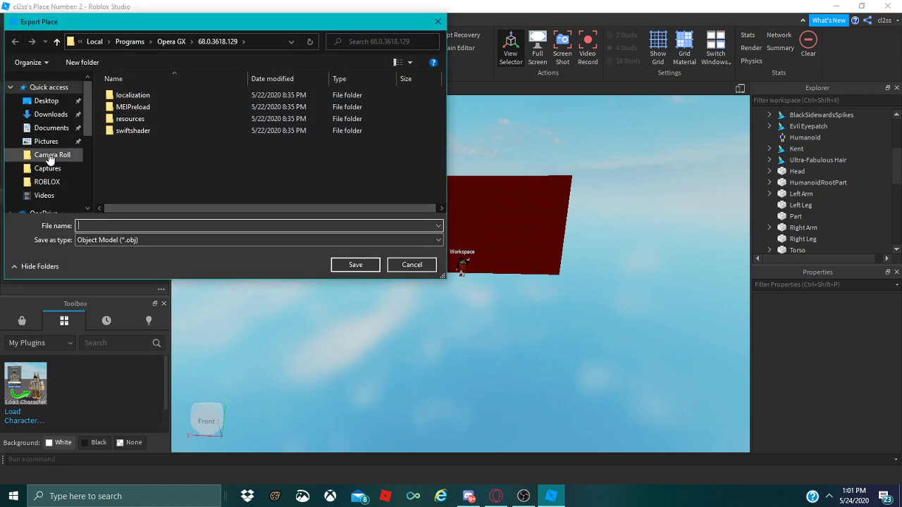
drag(103, 31, 152, 55)
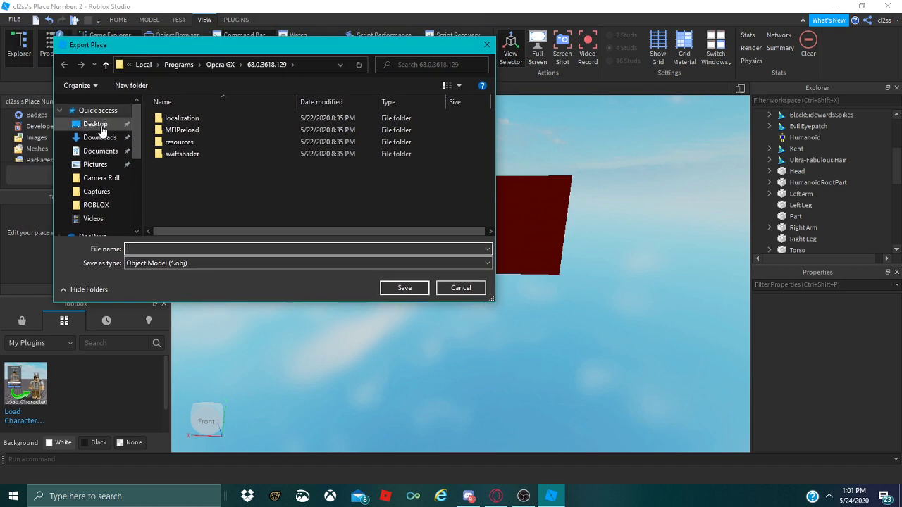
click(111, 205)
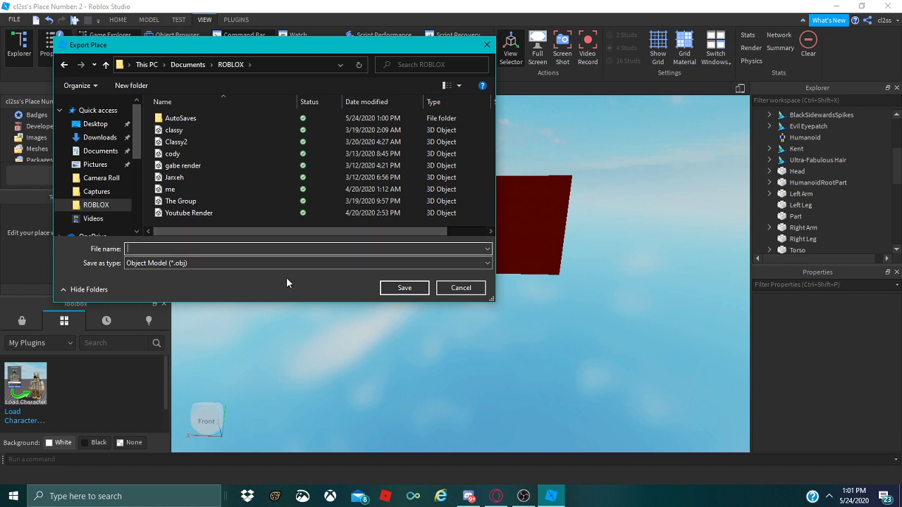
text(C)
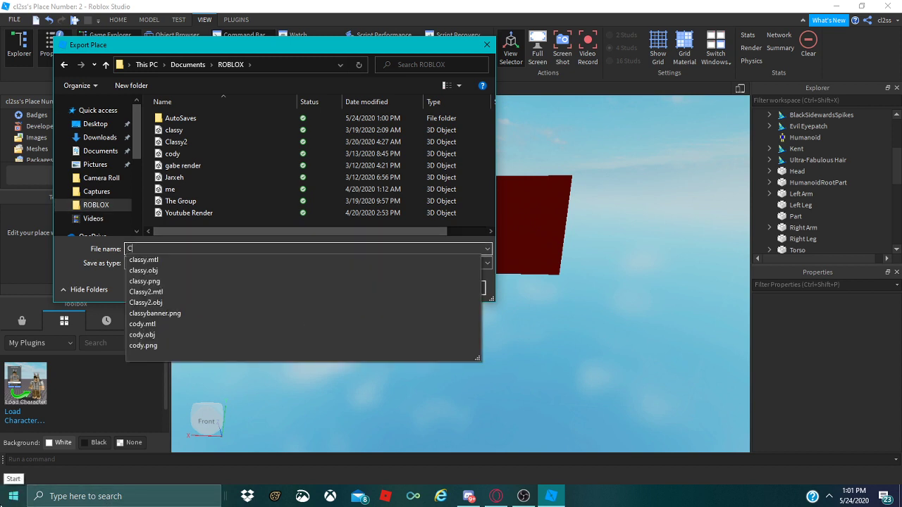
text(lassy 3)
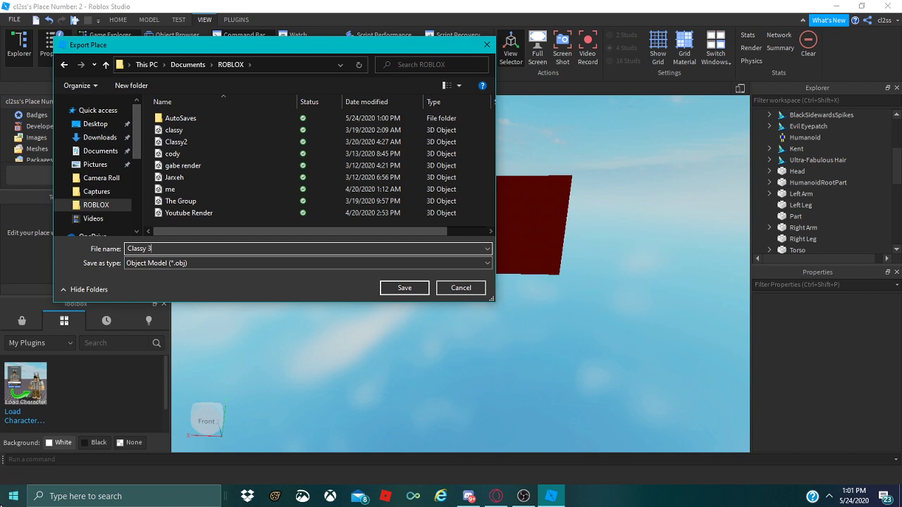
click(399, 286)
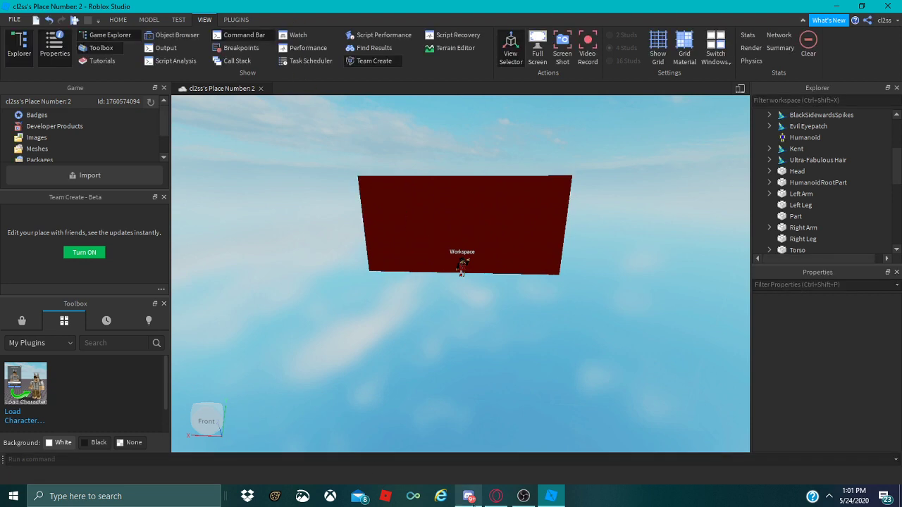
click(180, 498)
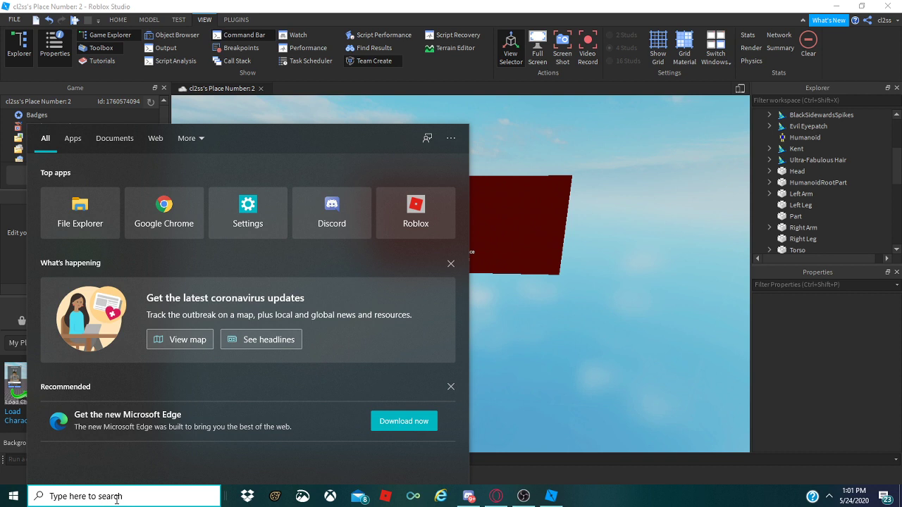
text(Blender)
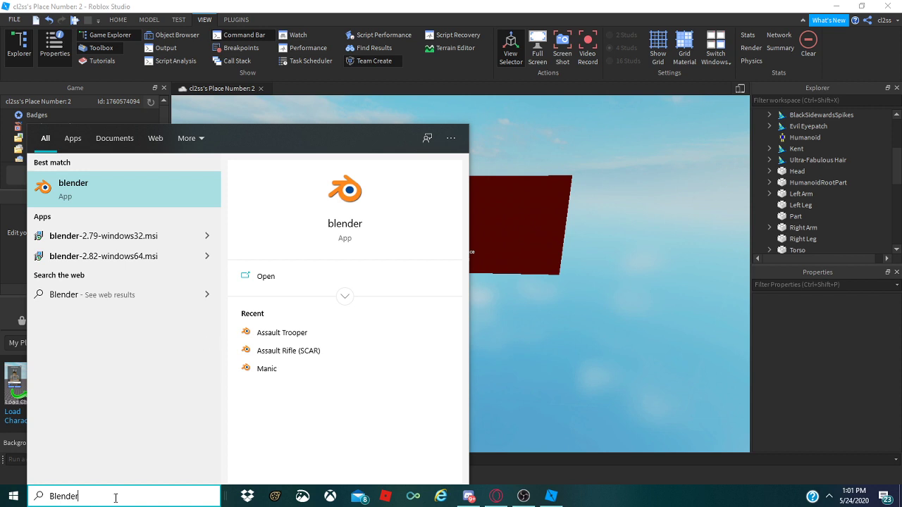
key(BackSpace)
key(BackSpace)
key(BackSpace)
key(BackSpace)
key(BackSpace)
key(BackSpace)
key(BackSpace)
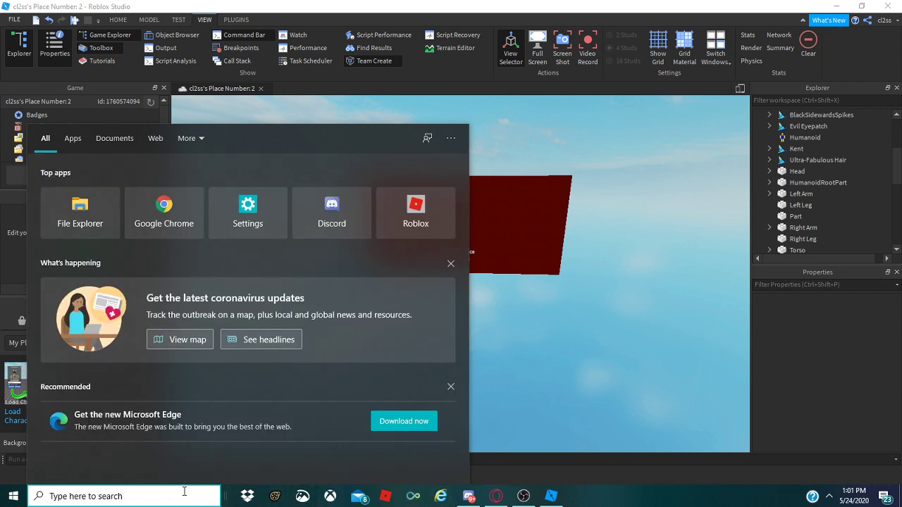
Find and open File Explorer from the Windows search, and browse to the Windows (C:) drive.
text(File)
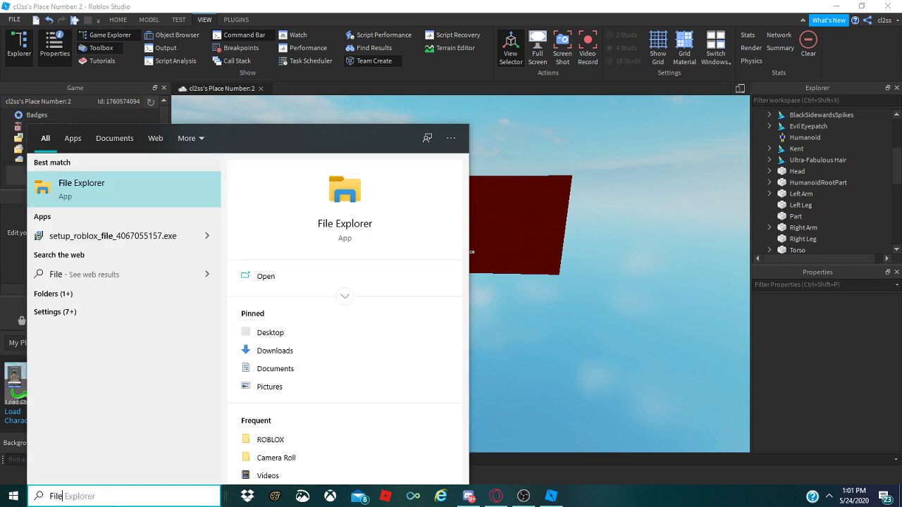
click(138, 187)
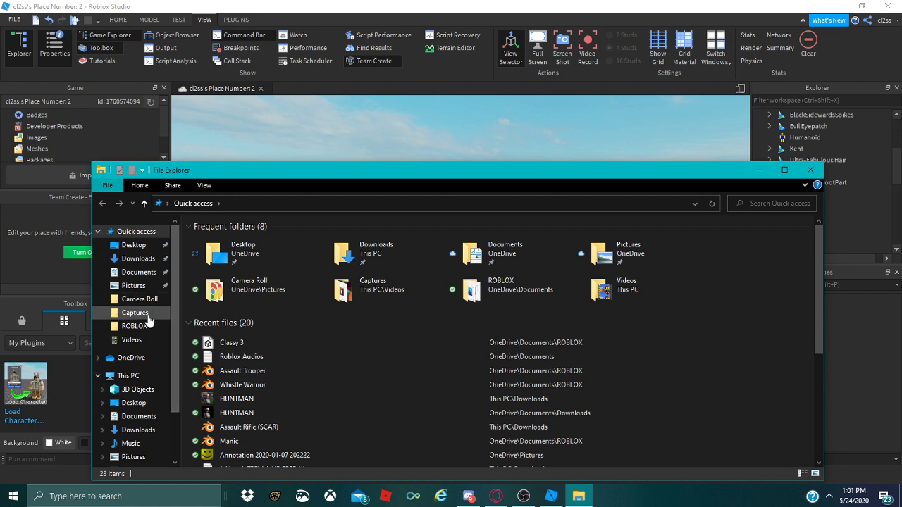
click(144, 314)
click(135, 417)
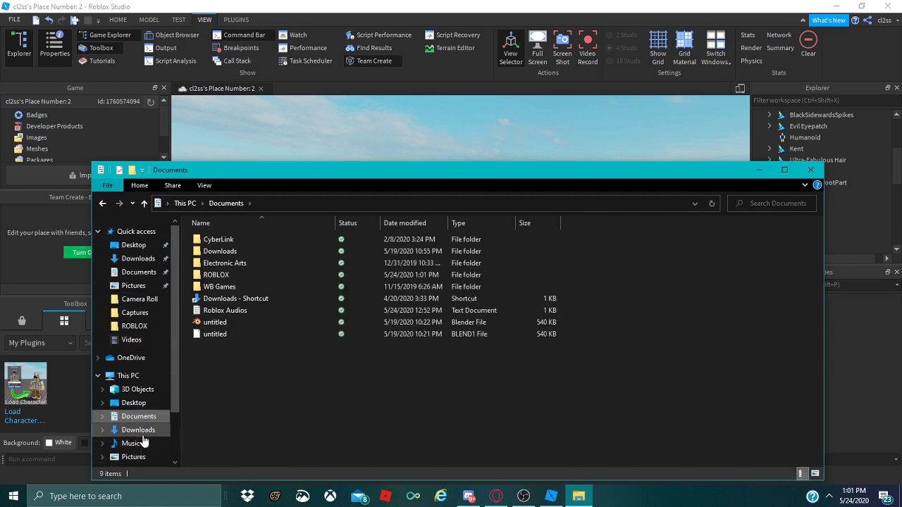
scroll(138, 446, down, 2)
click(138, 436)
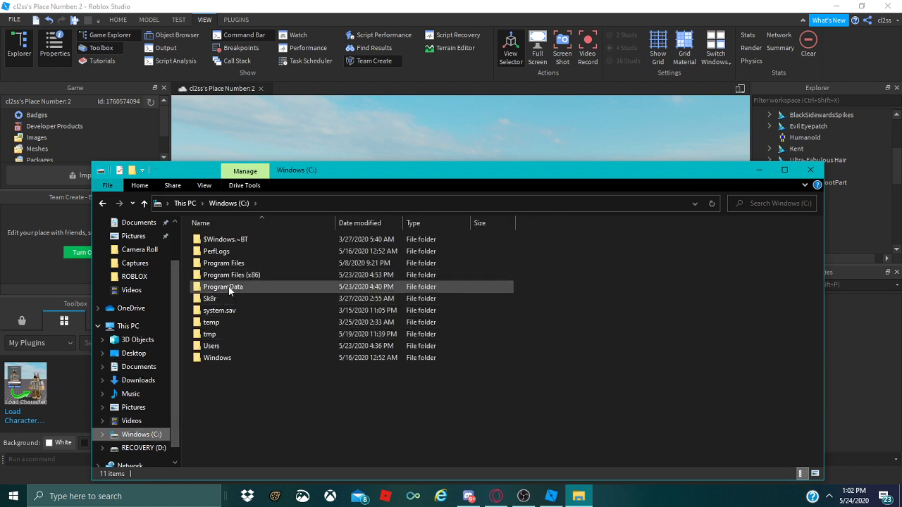
Open the Blender 2.82 folder inside Program Files > Blender Foundation.
double_click(229, 262)
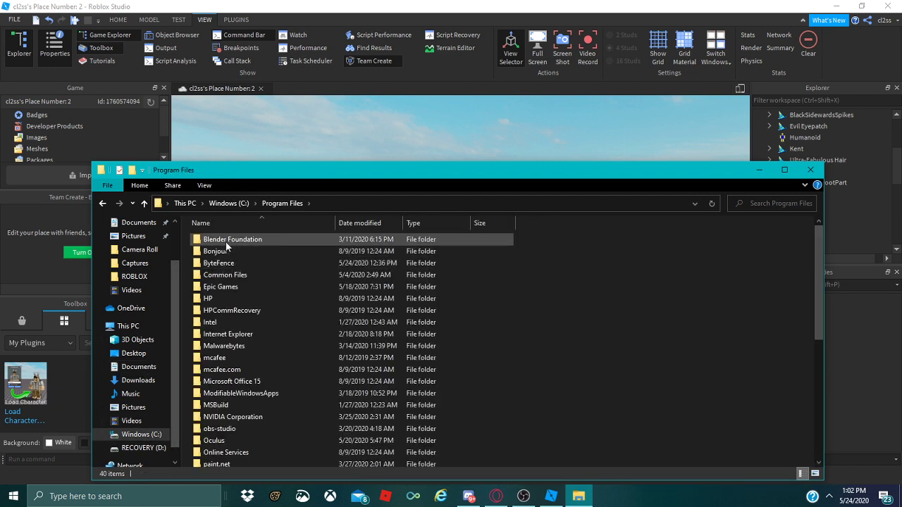
double_click(226, 239)
click(230, 241)
double_click(231, 241)
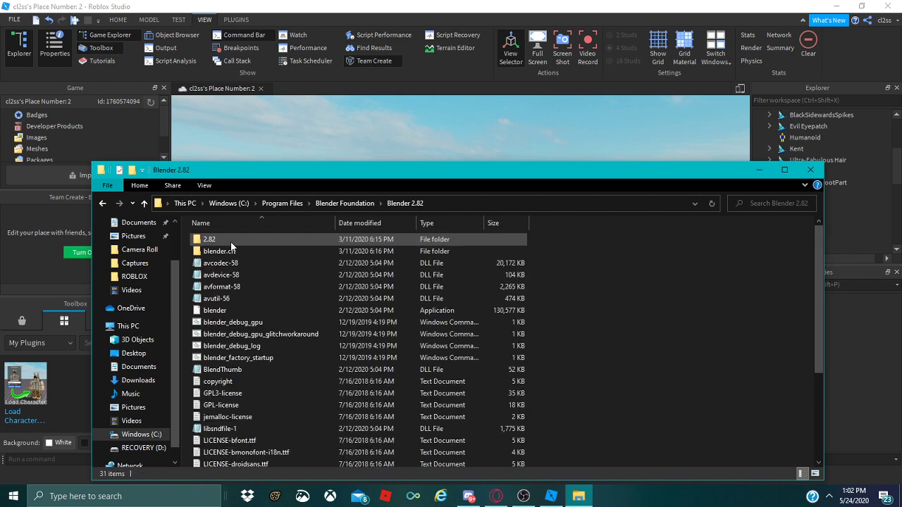
double_click(218, 311)
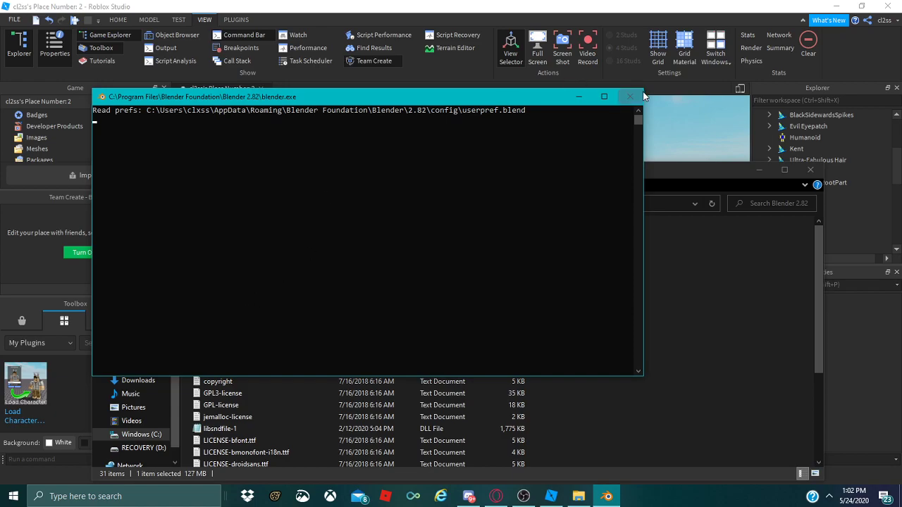
click(754, 167)
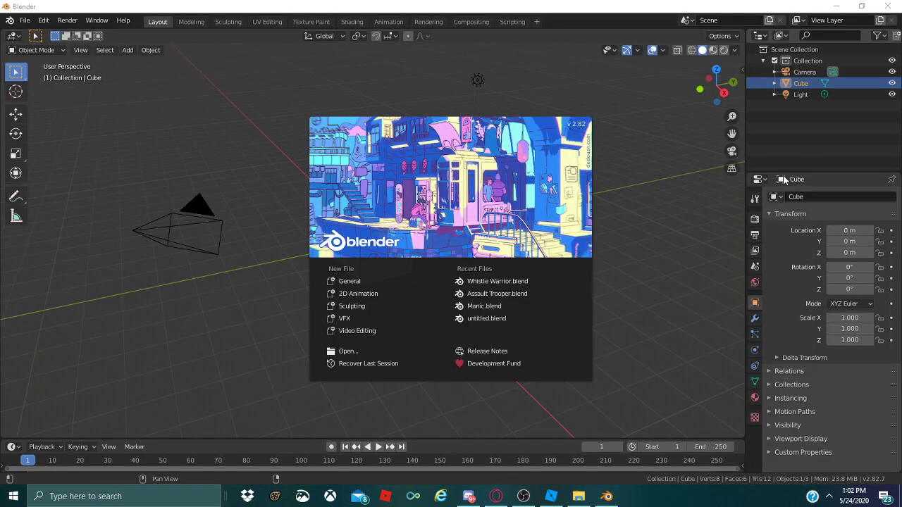
click(552, 182)
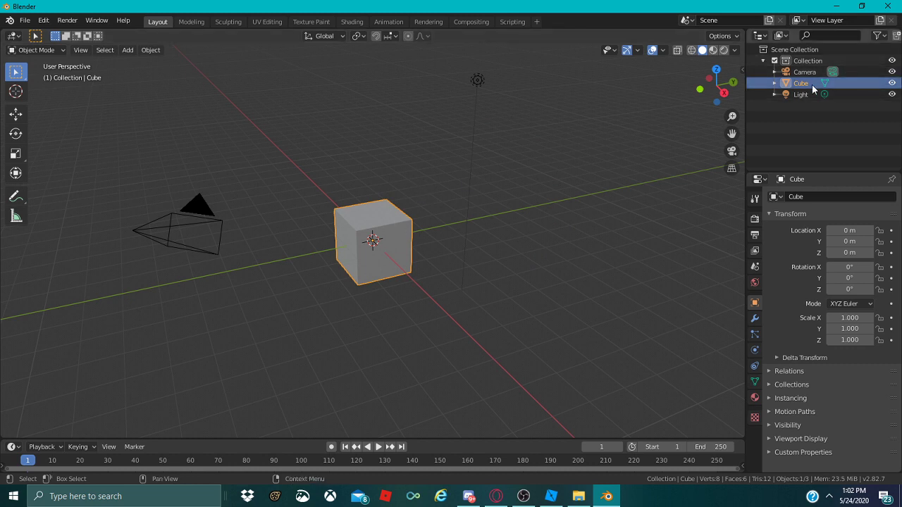
key(c)
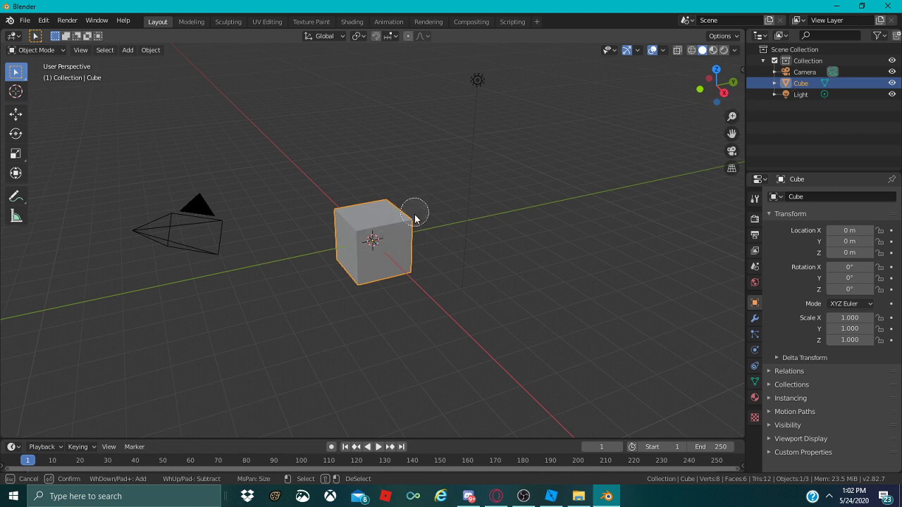
key(ctrl+q)
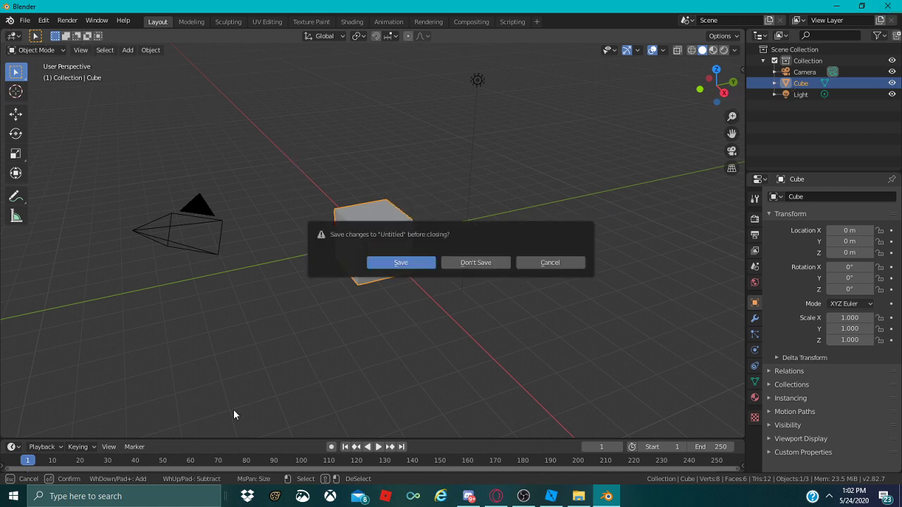
click(493, 262)
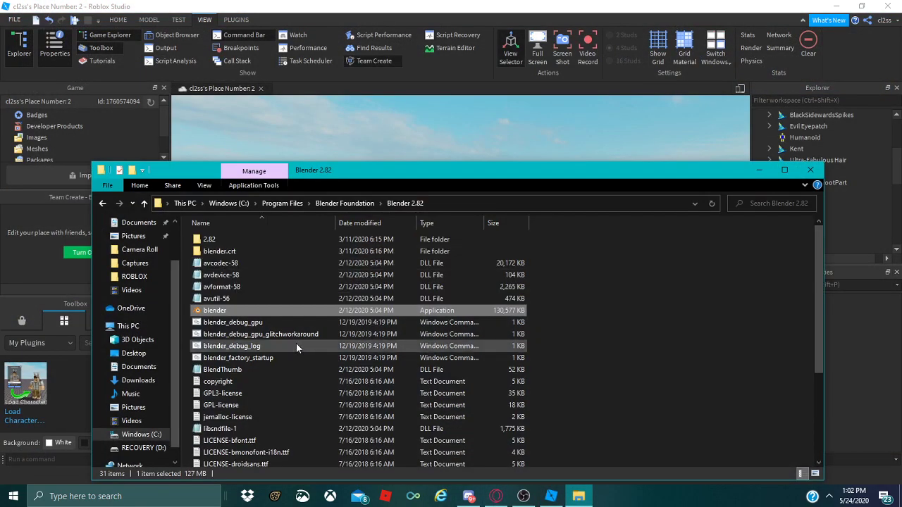
Launch Blender from its 2.82 program folder, dismiss the splash screen and delete the default cube.
double_click(315, 311)
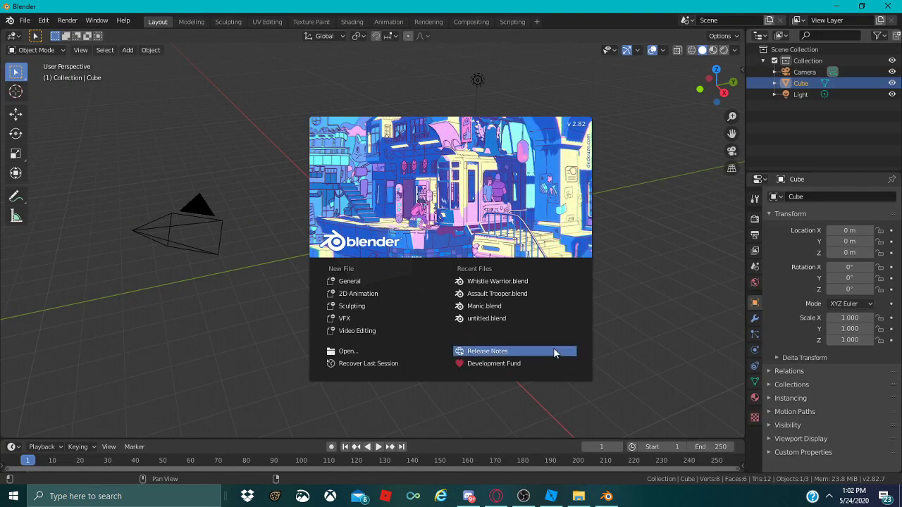
click(535, 184)
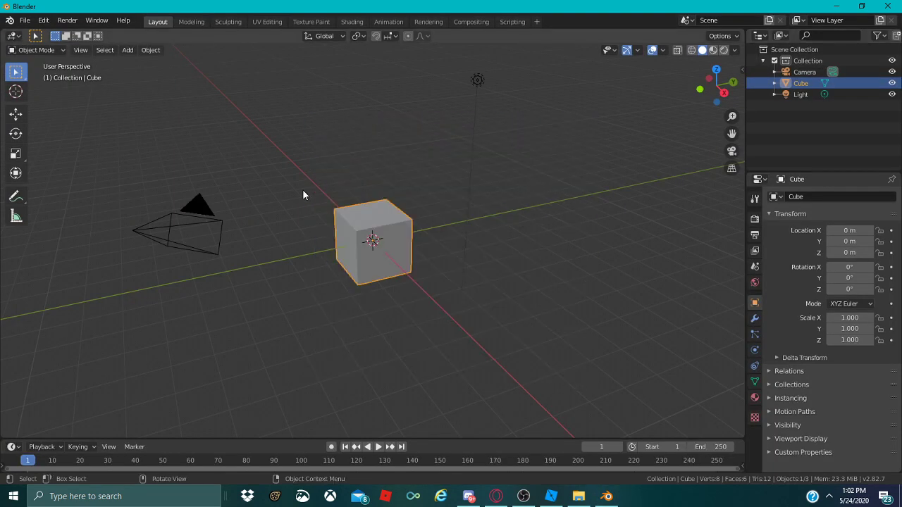
right_click(820, 84)
click(764, 111)
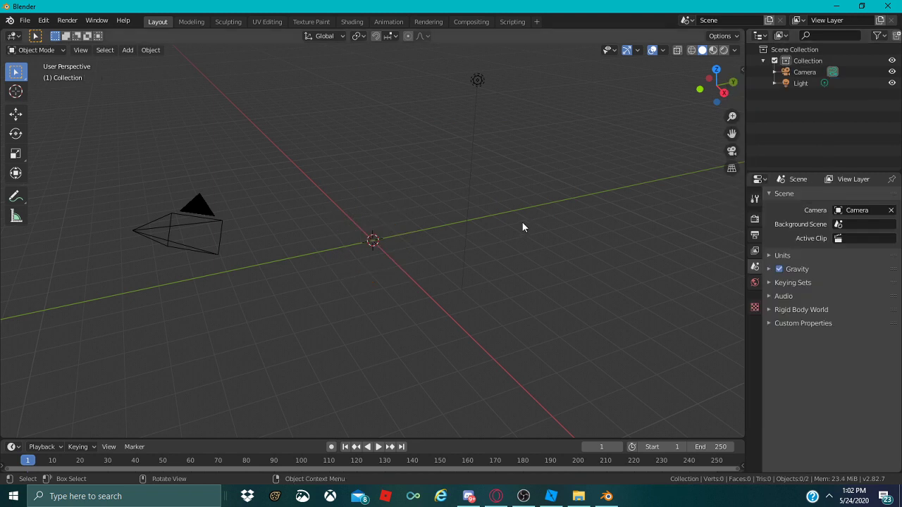
Import the Wavefront file Classy 3.obj from the ROBLOX folder into the scene.
click(24, 20)
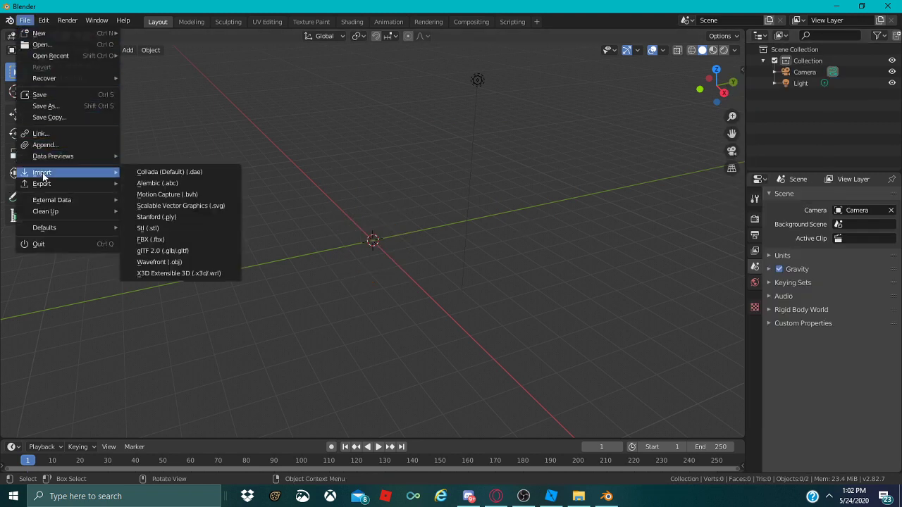
mouse_move(53, 183)
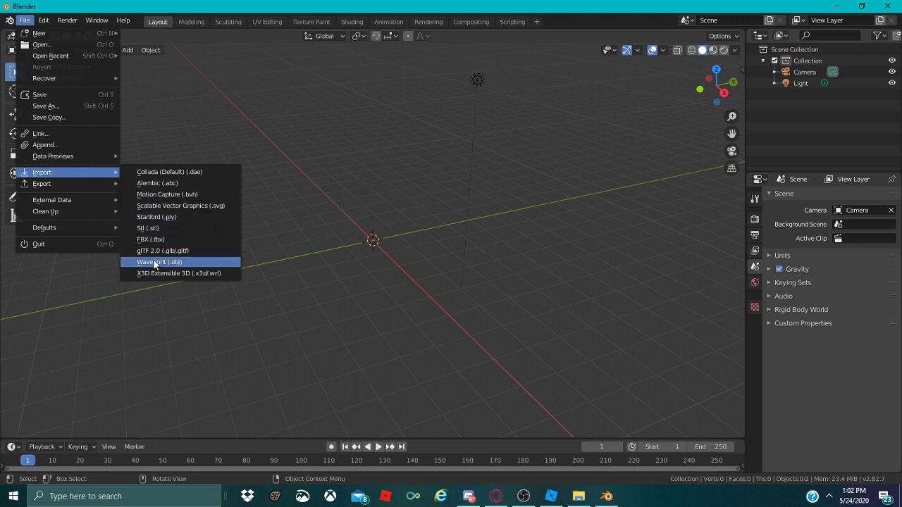
click(155, 263)
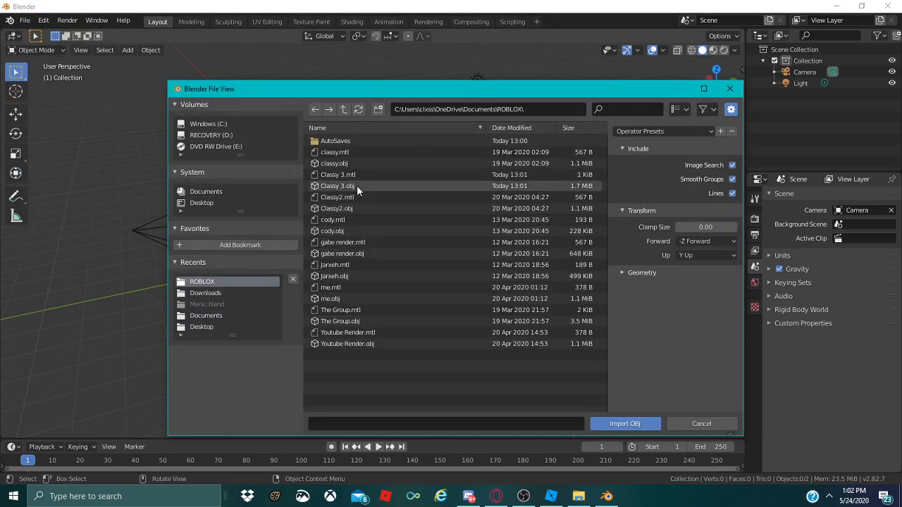
double_click(368, 187)
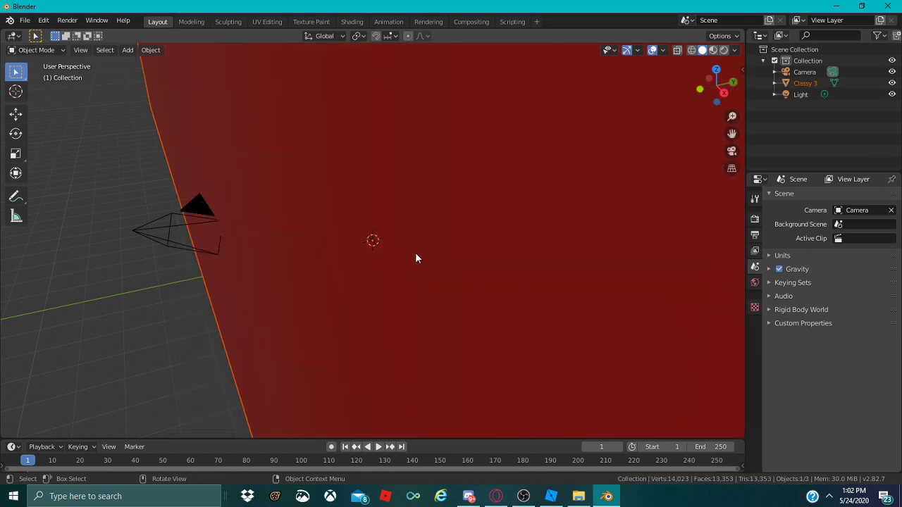
Fly through the scene around the red wall to inspect the imported avatar from the front.
scroll(416, 254, down, 2)
right_click(407, 244)
right_click(414, 243)
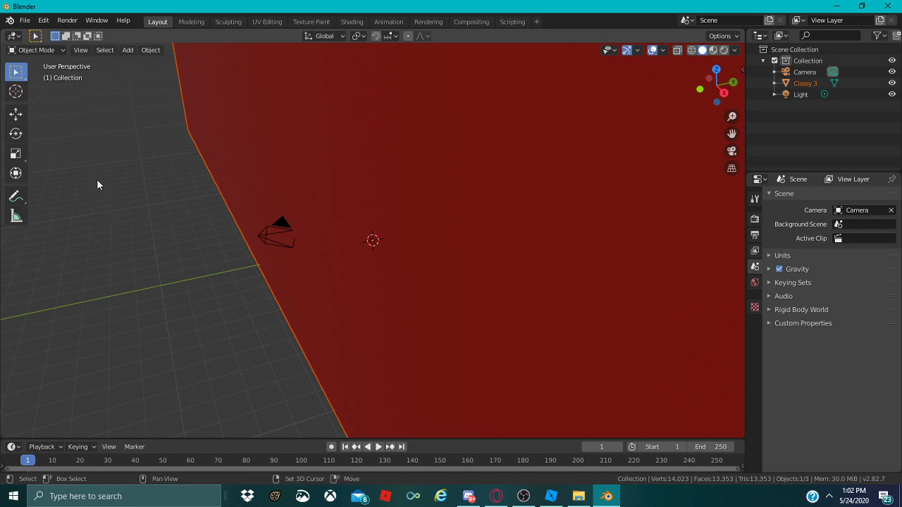
key(shift+grave)
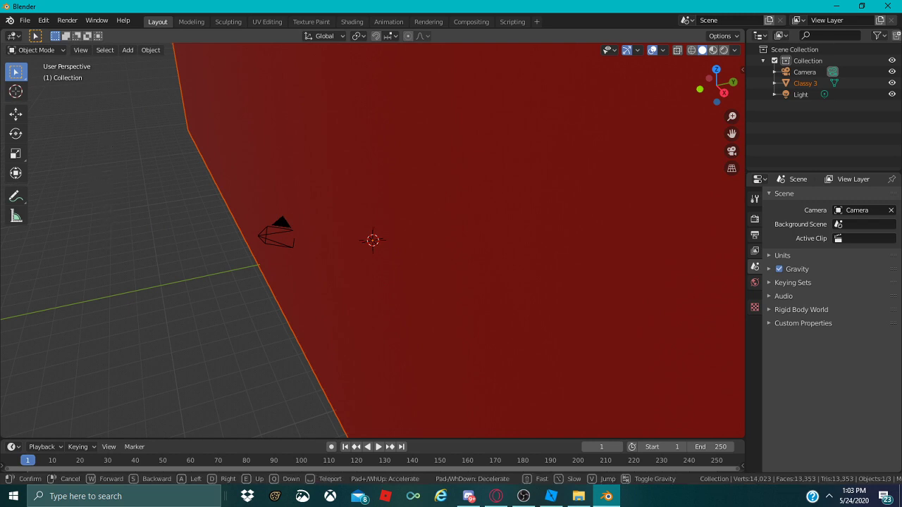
key(d)
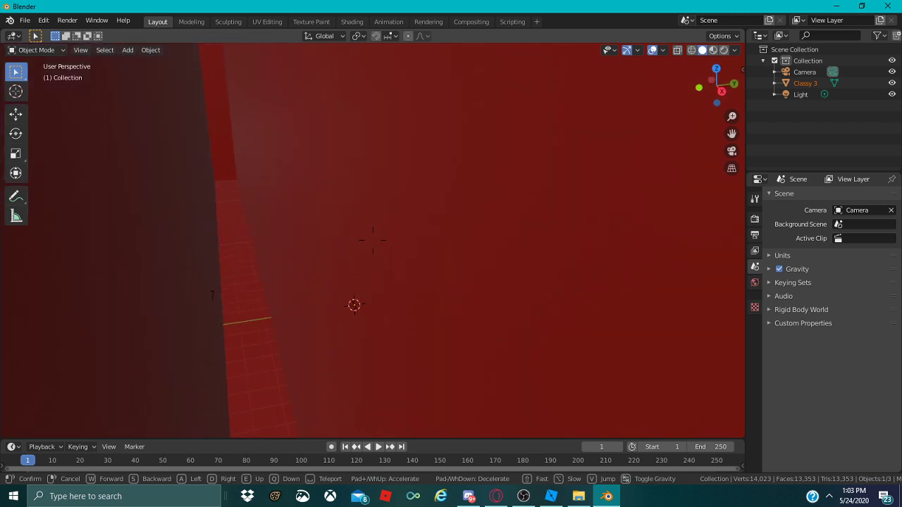
key(d)
key(w)
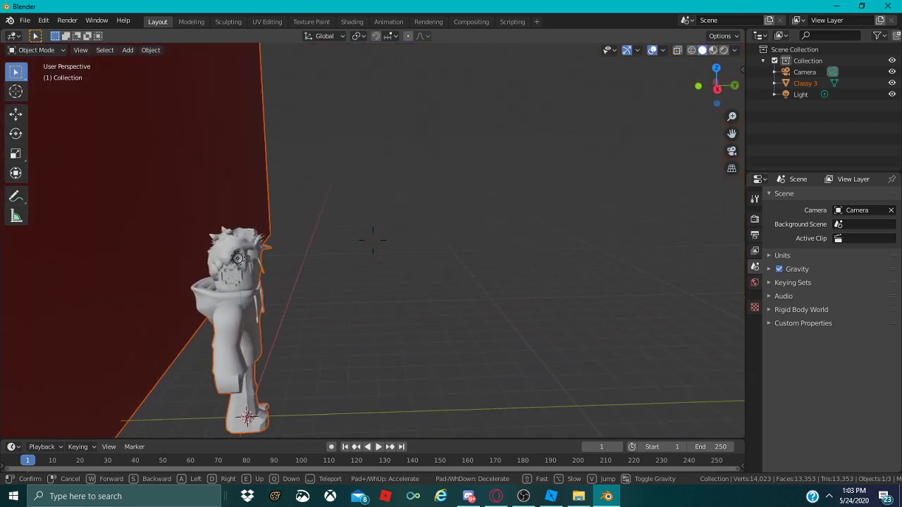
key(w)
key(d)
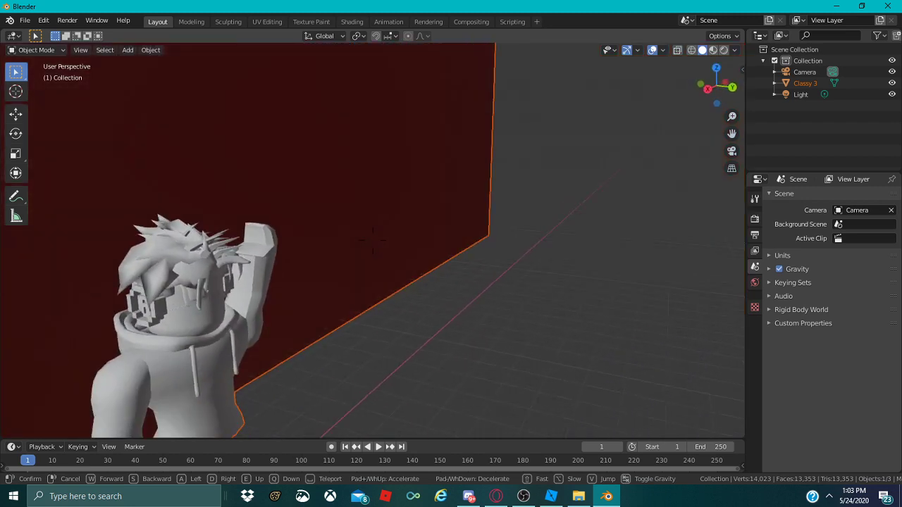
key(d)
key(s)
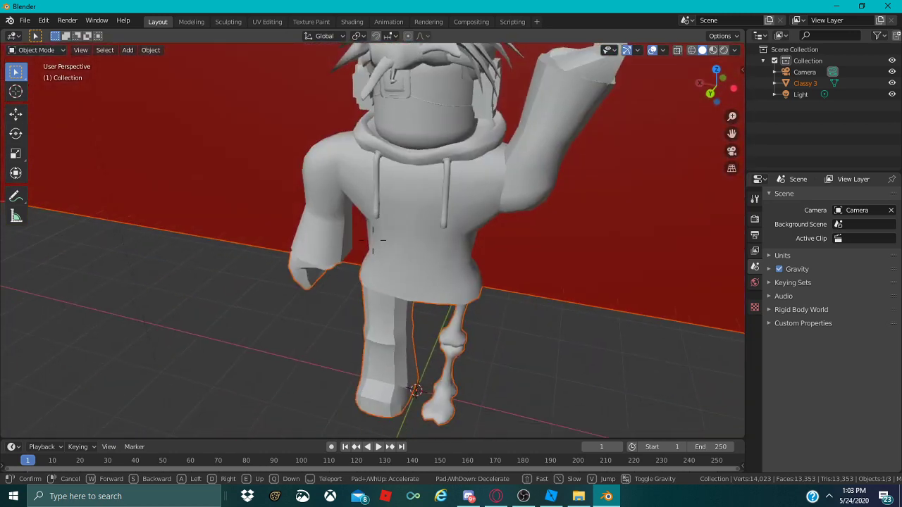
key(w)
key(s)
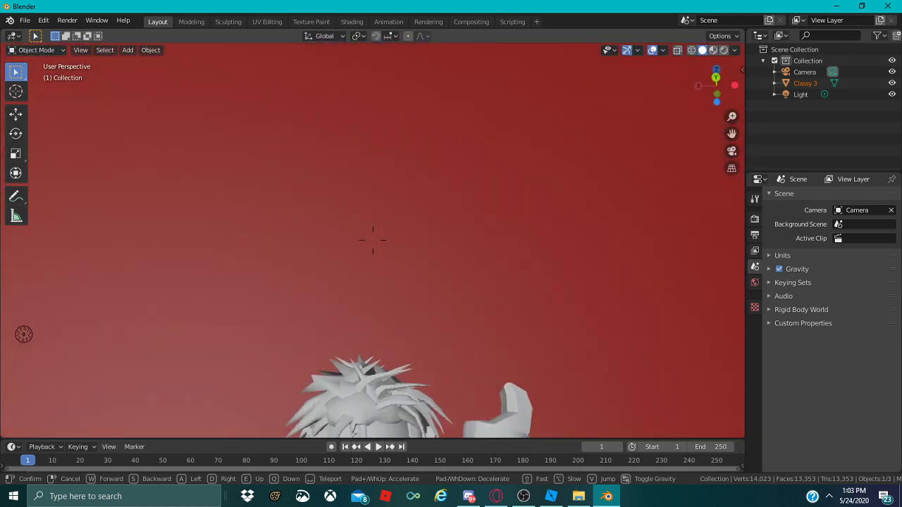
click(373, 240)
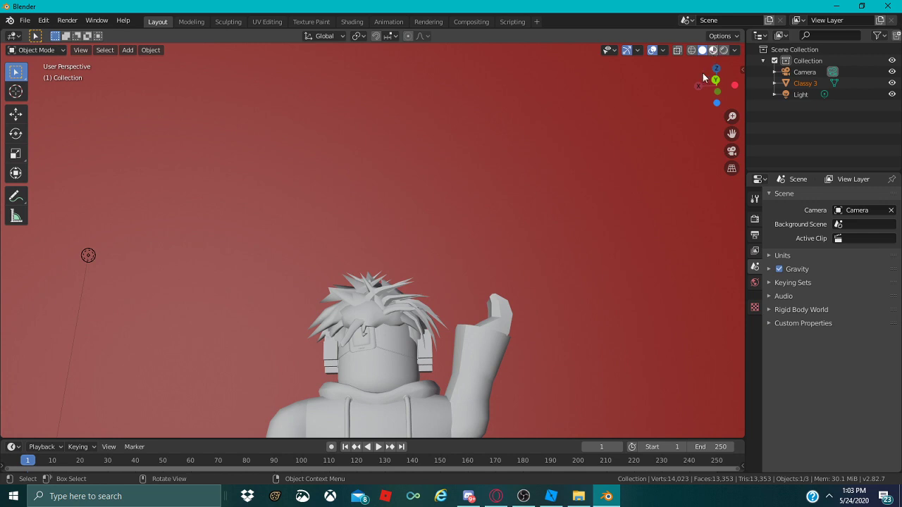
Switch the viewport shading to Material Preview and view the textured avatar from the front.
click(713, 50)
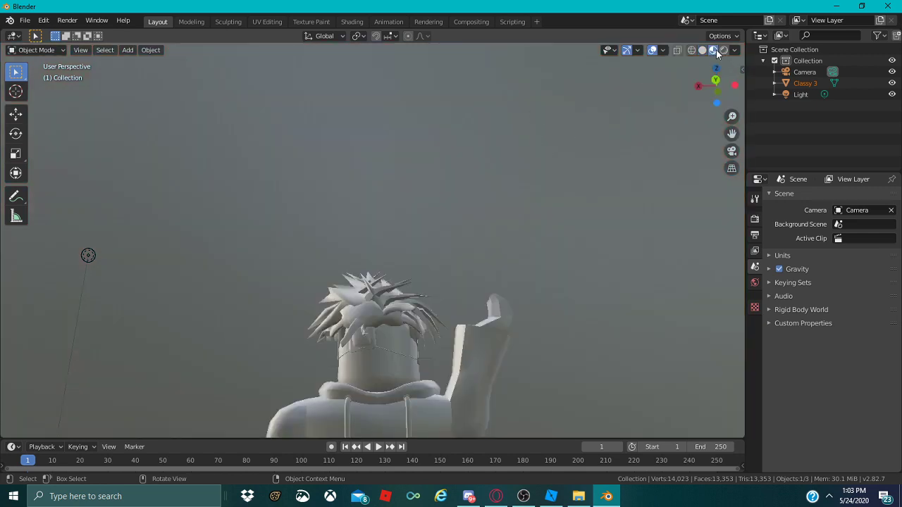
key(shift+grave)
key(s)
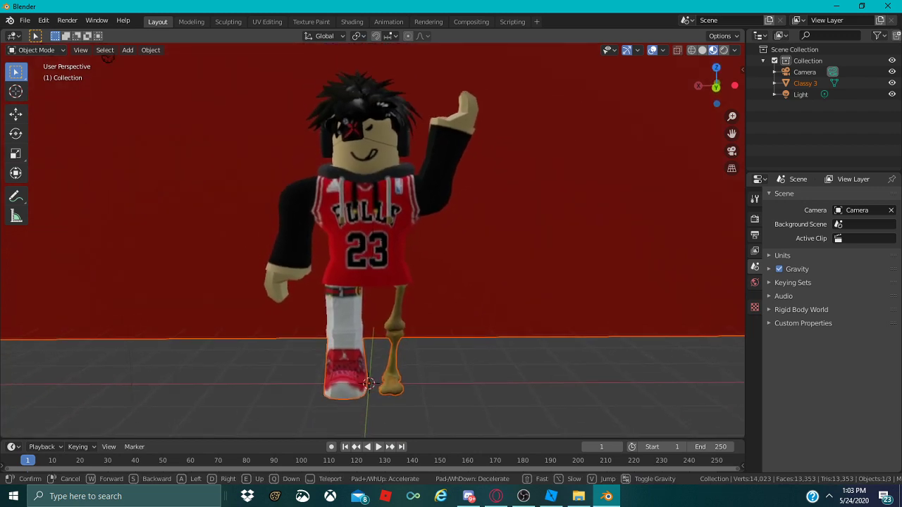
key(w)
key(s)
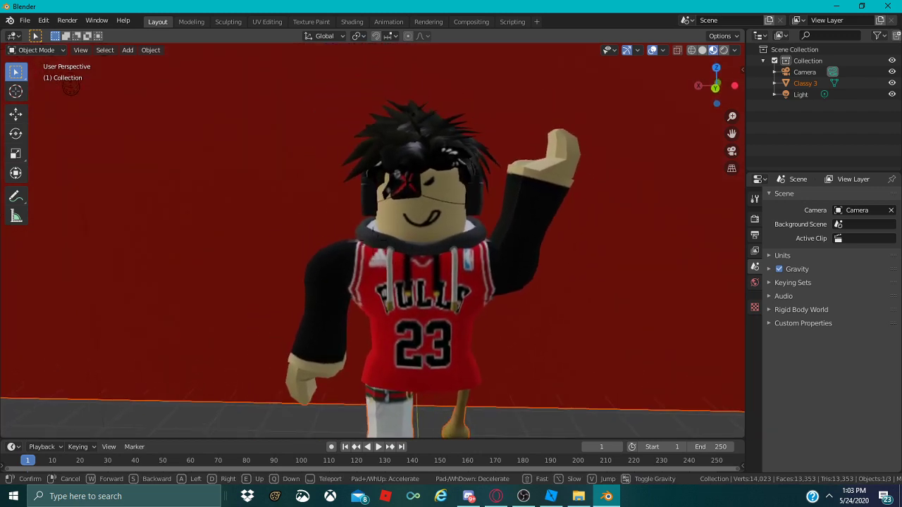
key(w)
click(485, 191)
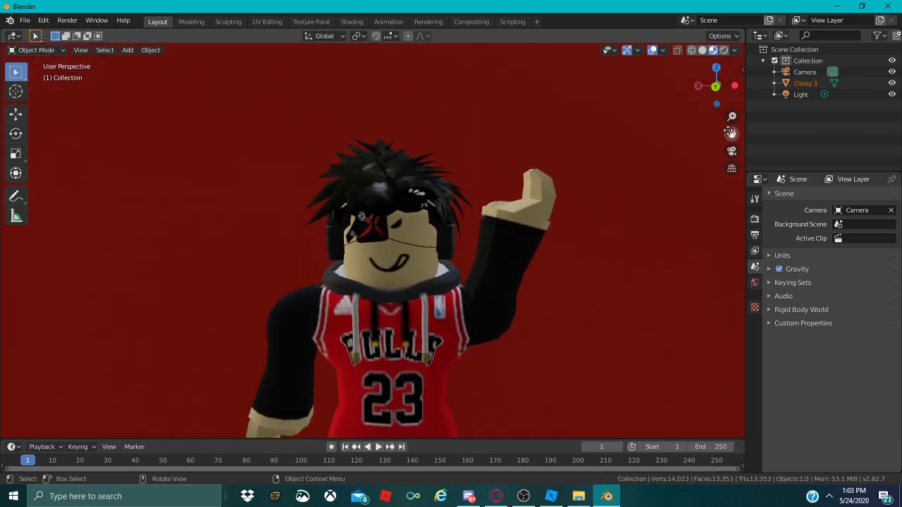
Look through the scene camera and fly it in front of the avatar, framing the head, torso and raised arm against the red wall.
click(732, 151)
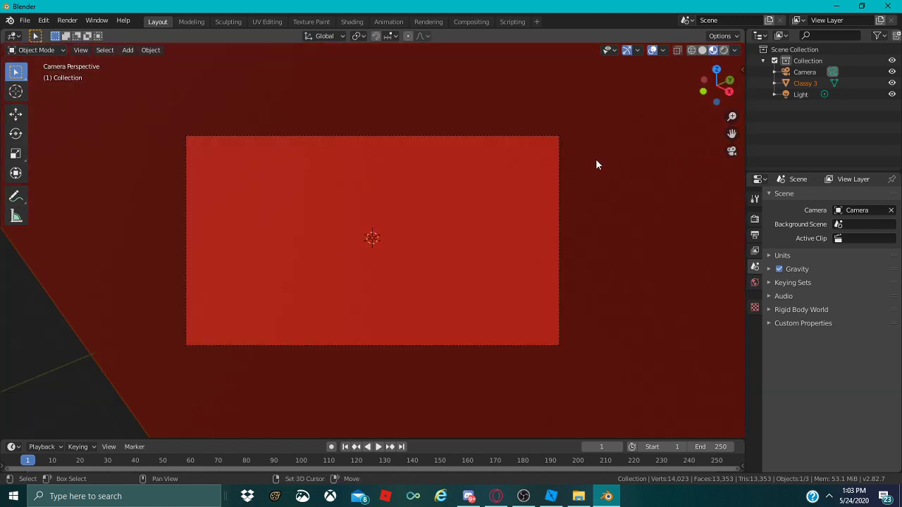
key(shift+grave)
key(w)
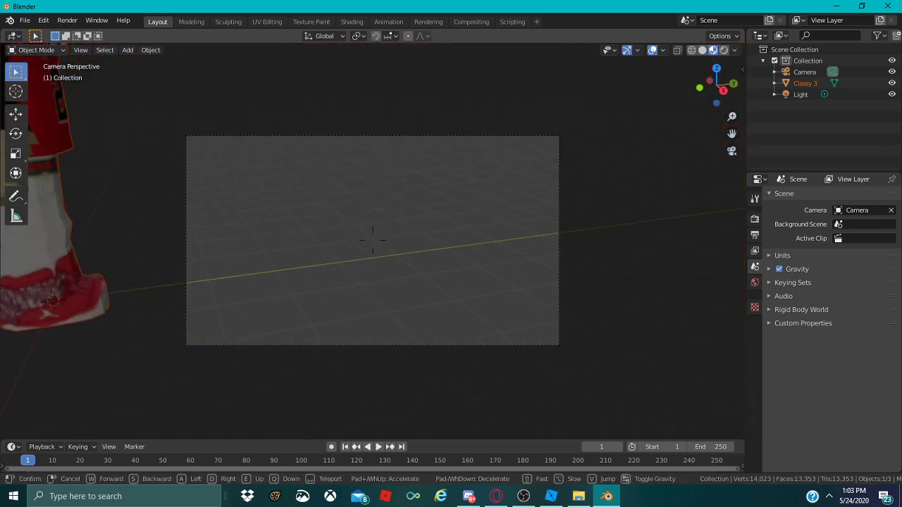
key(w)
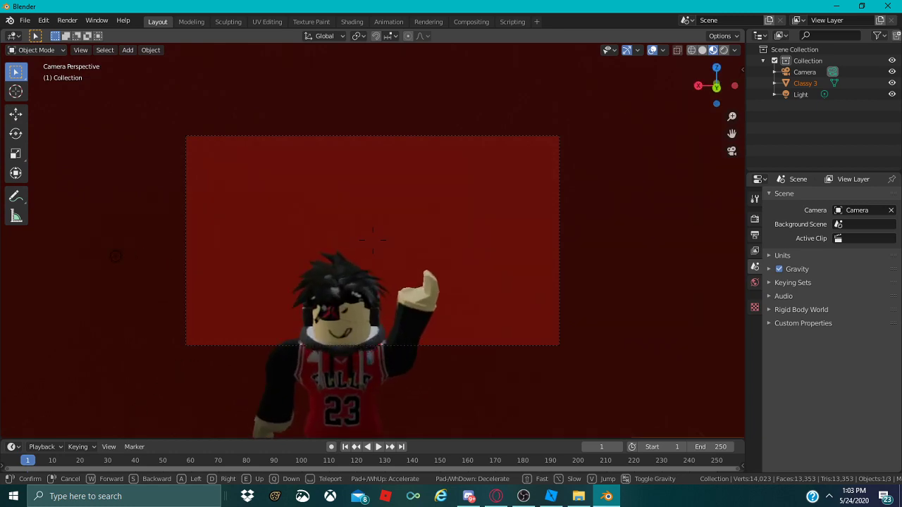
key(s)
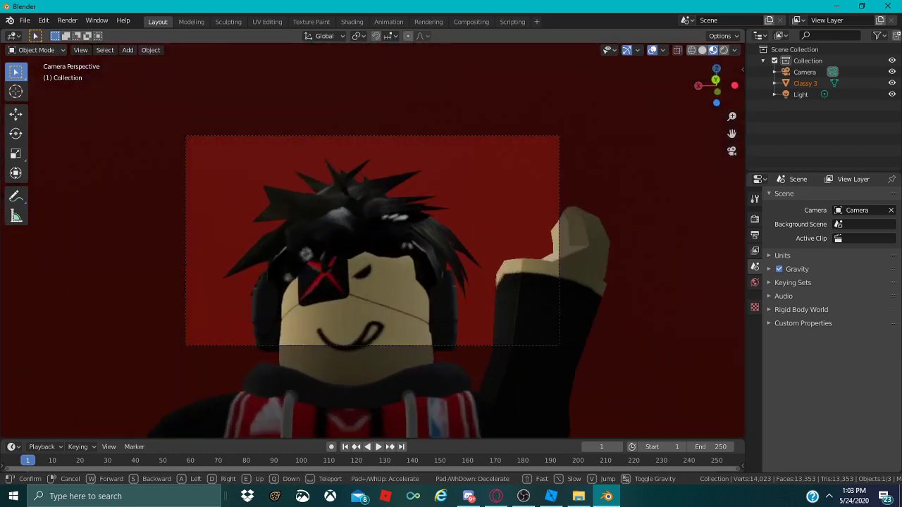
key(w)
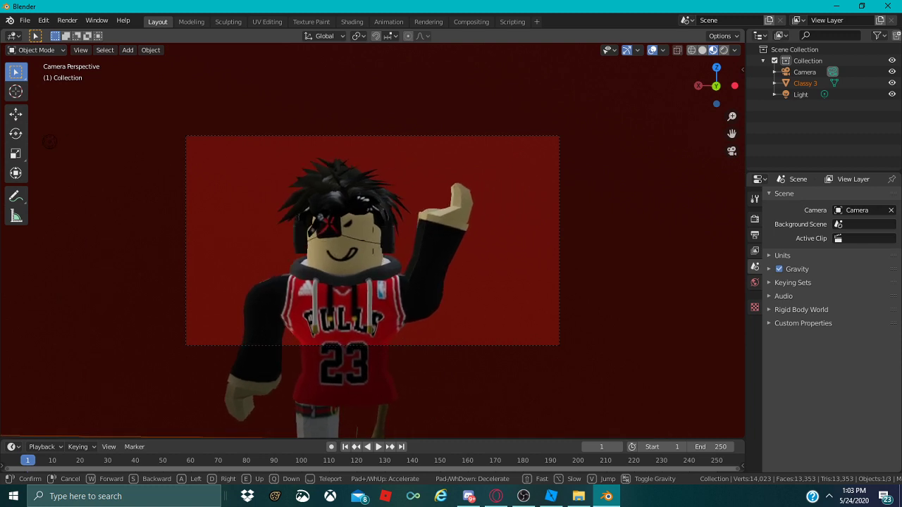
click(372, 240)
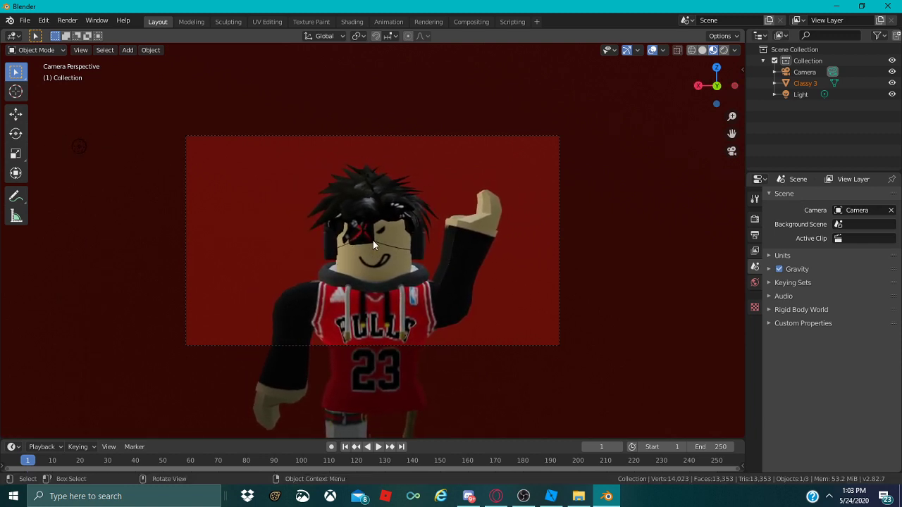
Set the render output resolution to 400 px by 400 px.
click(758, 238)
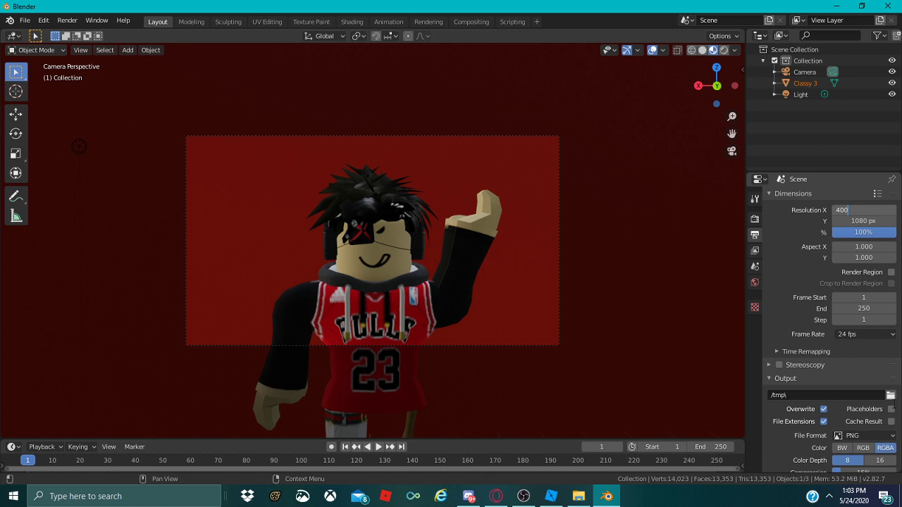
click(872, 216)
text(400)
key(Return)
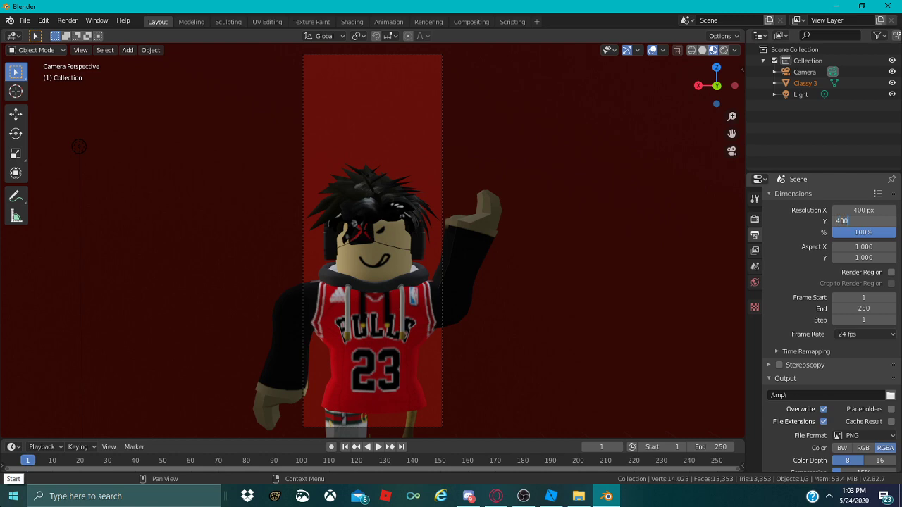
click(863, 221)
text(400)
key(Return)
Fly the camera closer so the avatar's head and upper body fill the square frame.
key(shift+grave)
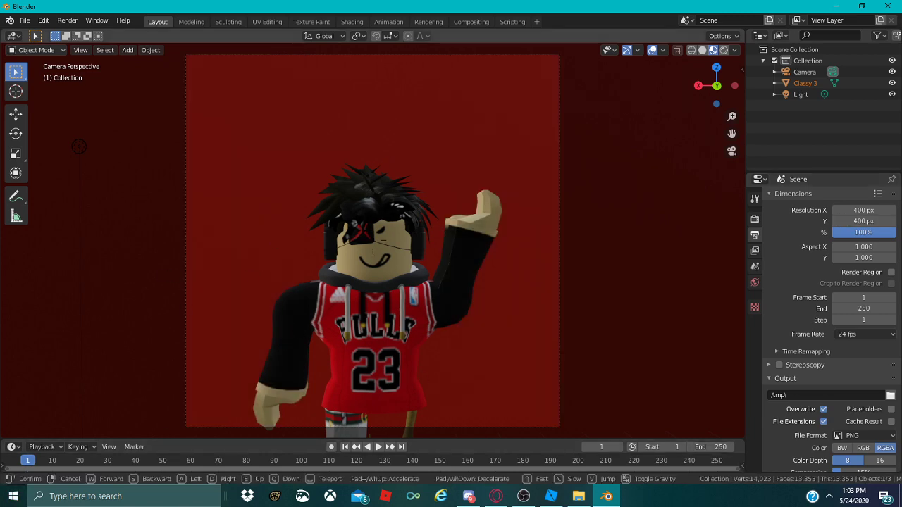
key(w)
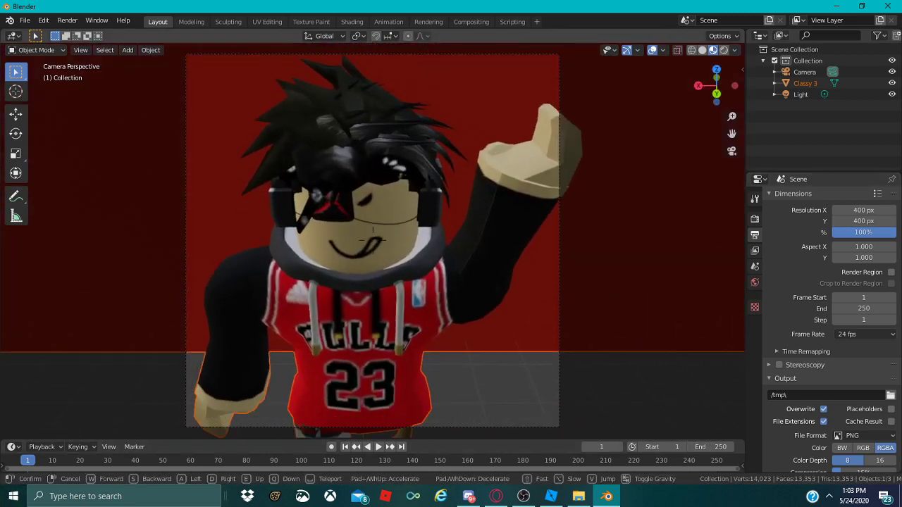
key(s)
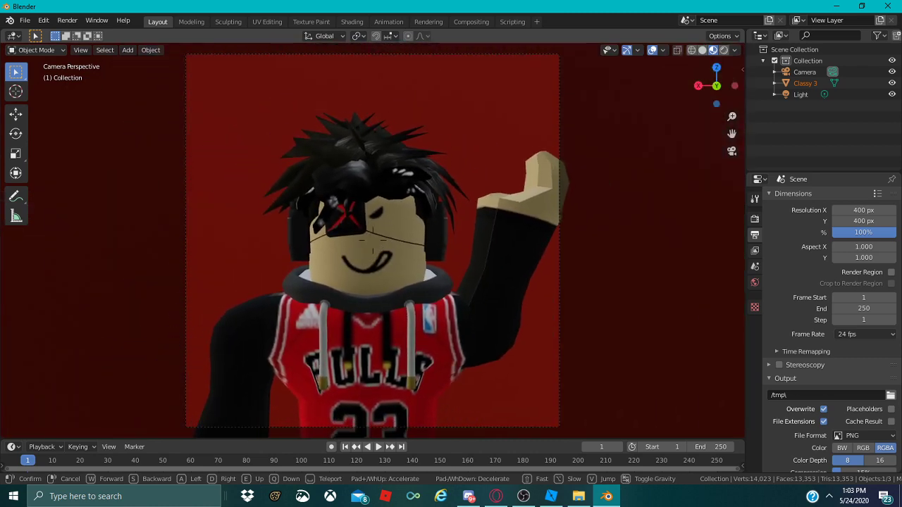
click(383, 243)
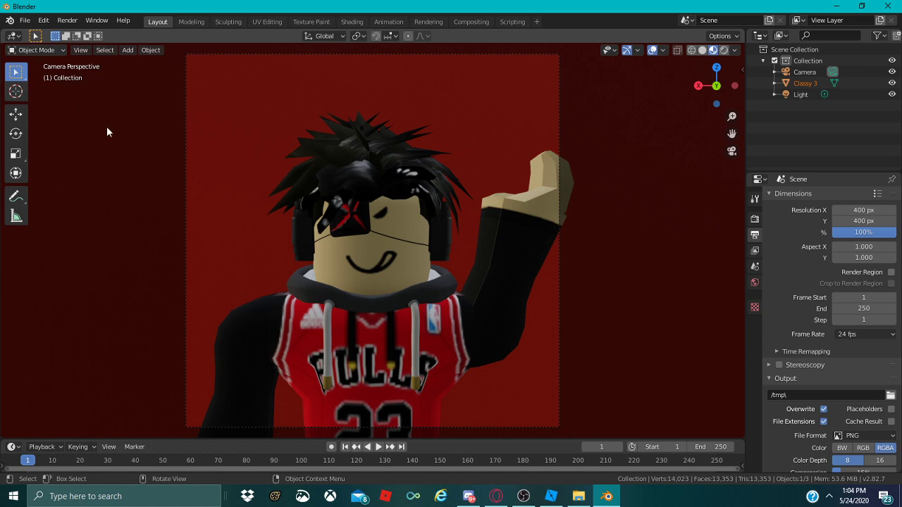
Leave the camera view, select the scene's light, change it to a Sun and set its strength to 20.
click(731, 150)
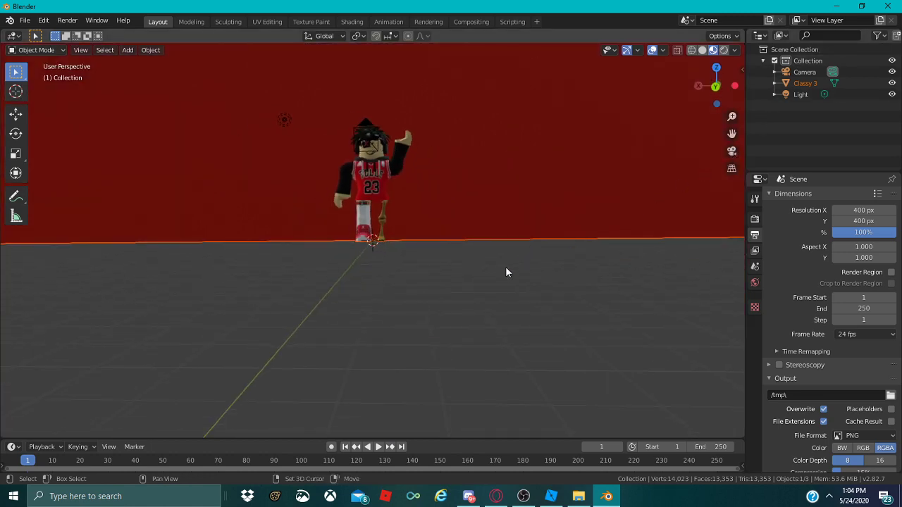
key(shift+grave)
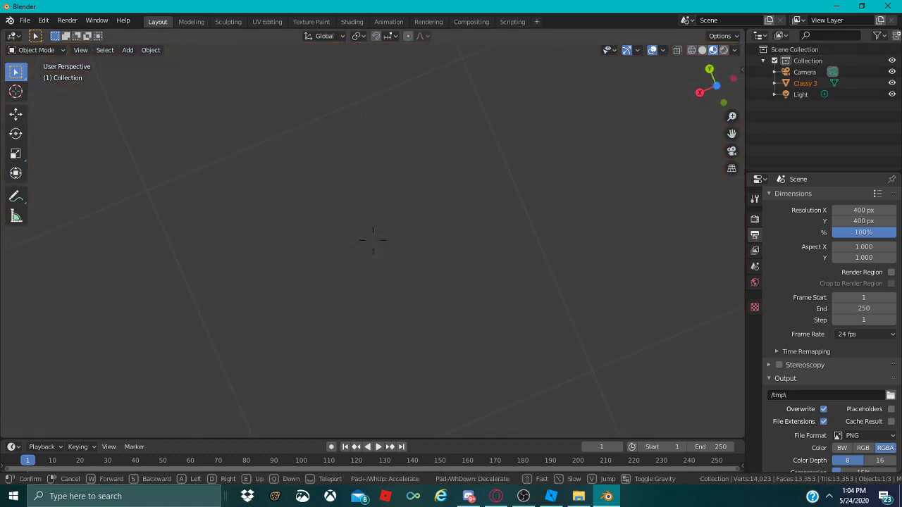
key(w)
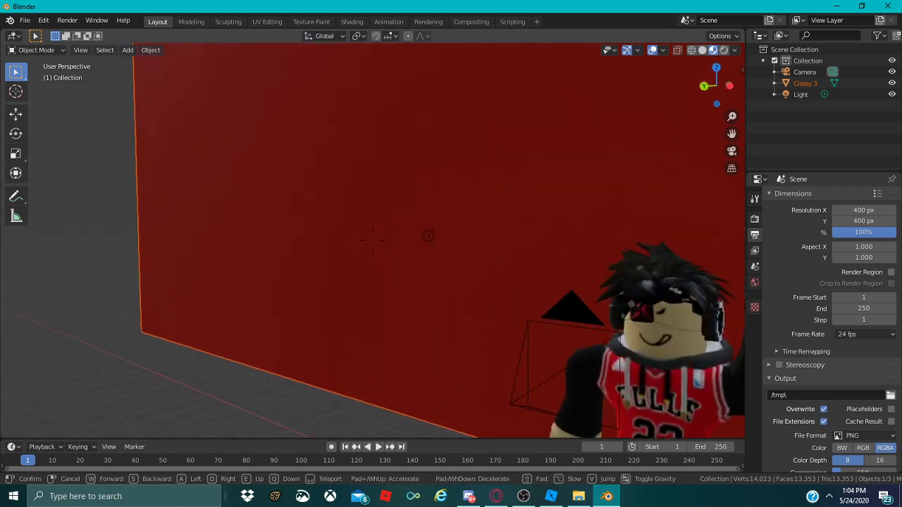
click(378, 241)
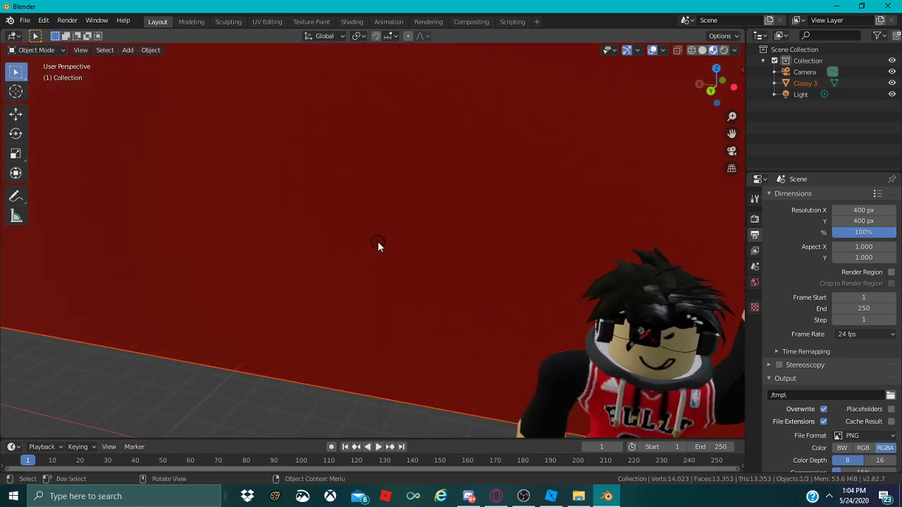
click(378, 242)
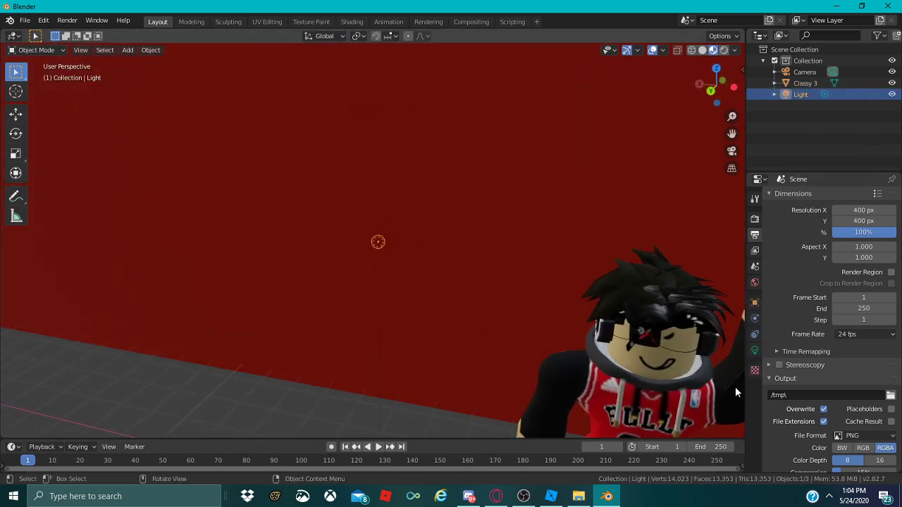
click(754, 351)
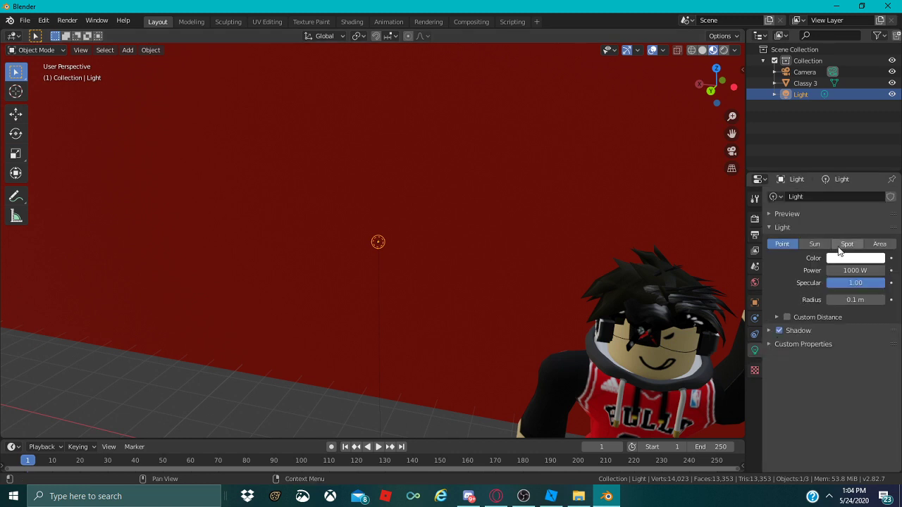
click(814, 243)
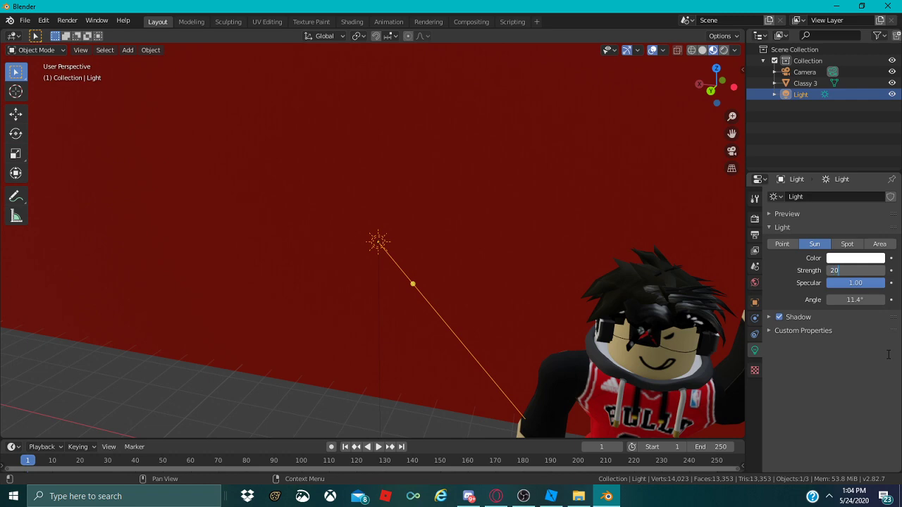
key(Return)
right_click(564, 274)
click(323, 304)
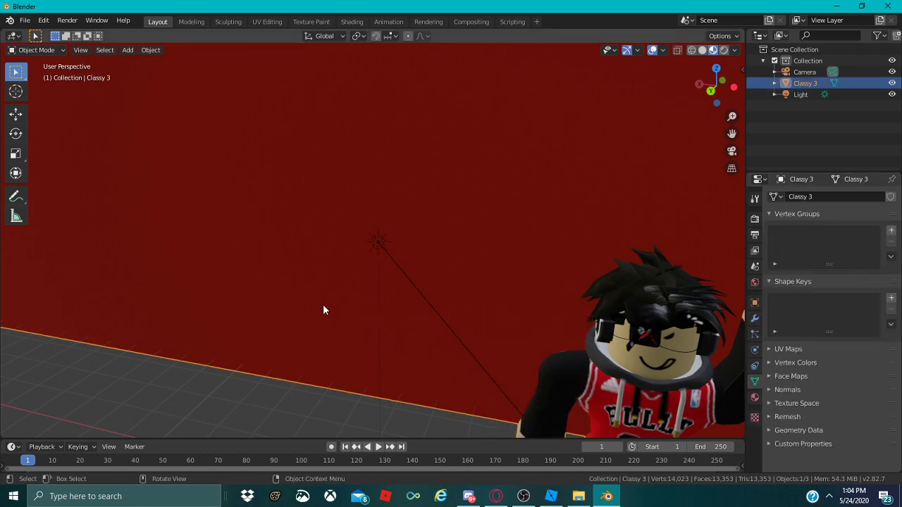
Select the sun light and move it away from the red wall to the open area near the scene camera.
key(shift+grave)
key(s)
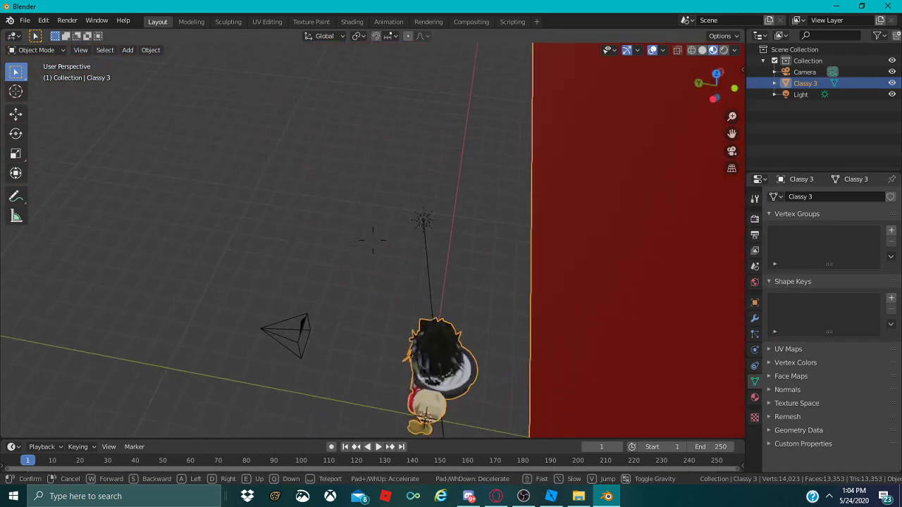
click(435, 218)
click(435, 220)
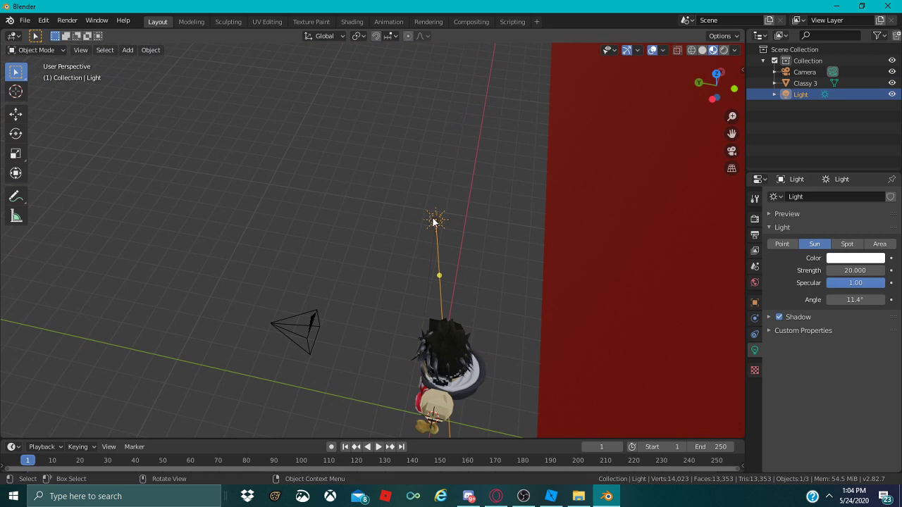
click(15, 114)
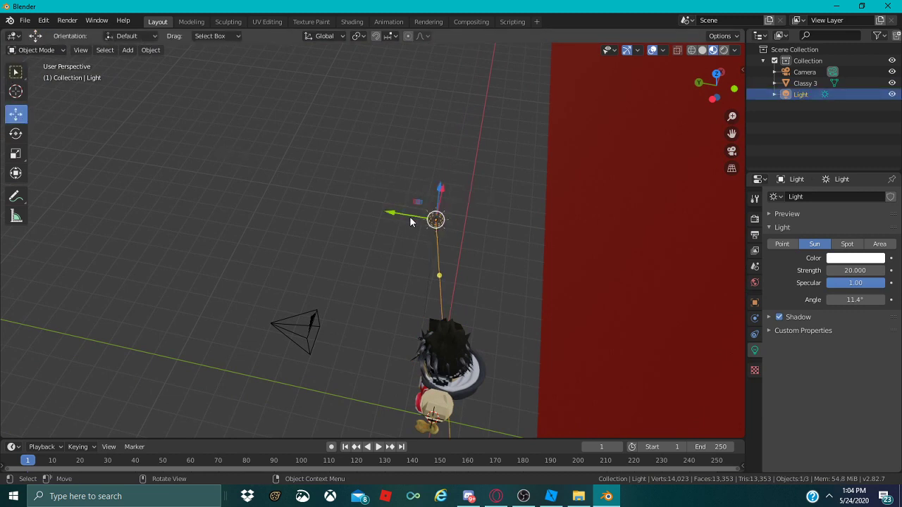
drag(409, 217, 117, 185)
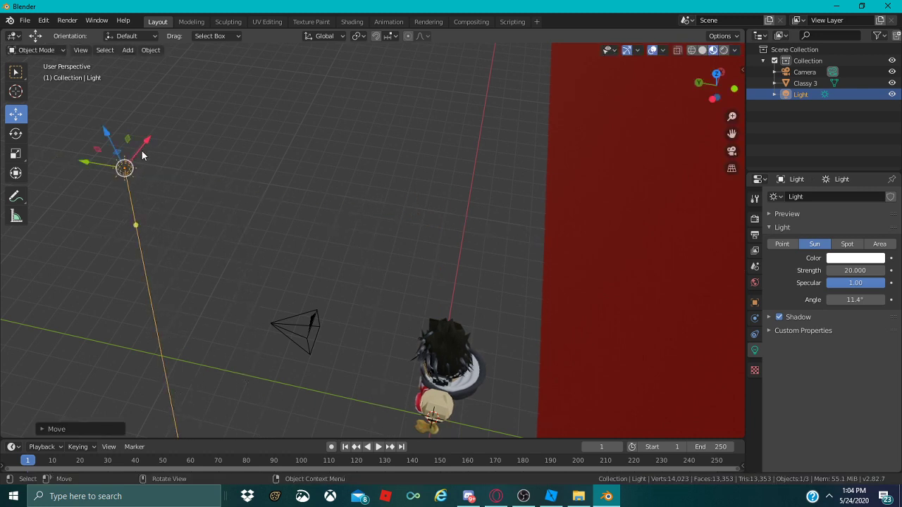
drag(135, 151, 84, 270)
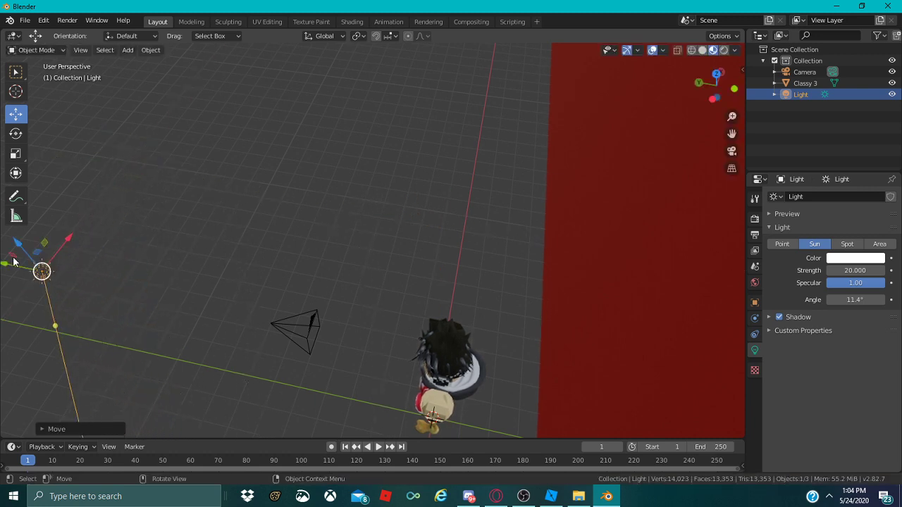
drag(12, 266, 274, 328)
Raise the sun light and shift it along the Y axis, away from the wall and past the camera.
key(shift+grave)
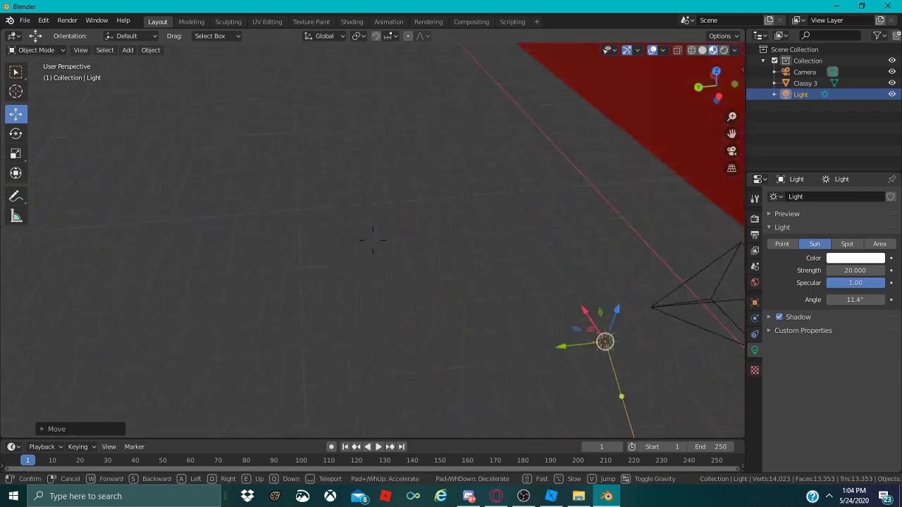
key(a)
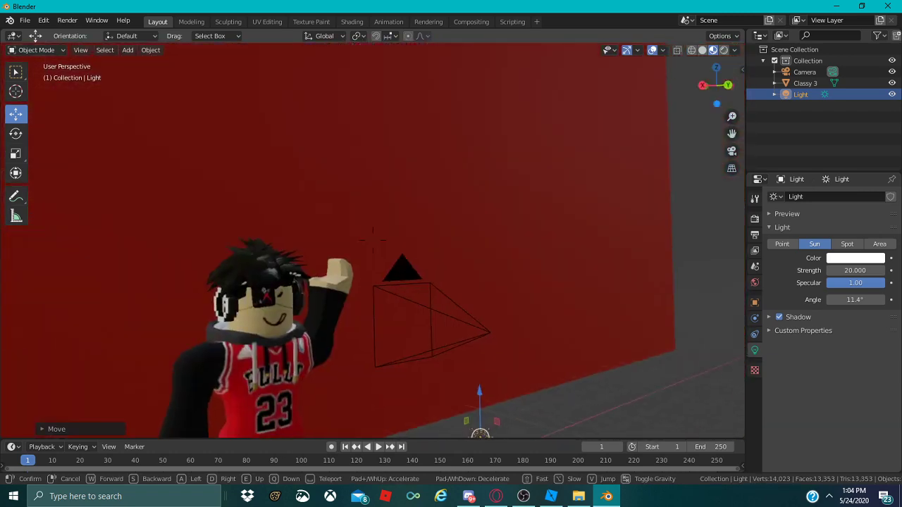
key(w)
click(373, 241)
drag(448, 270, 445, 132)
drag(498, 166, 603, 203)
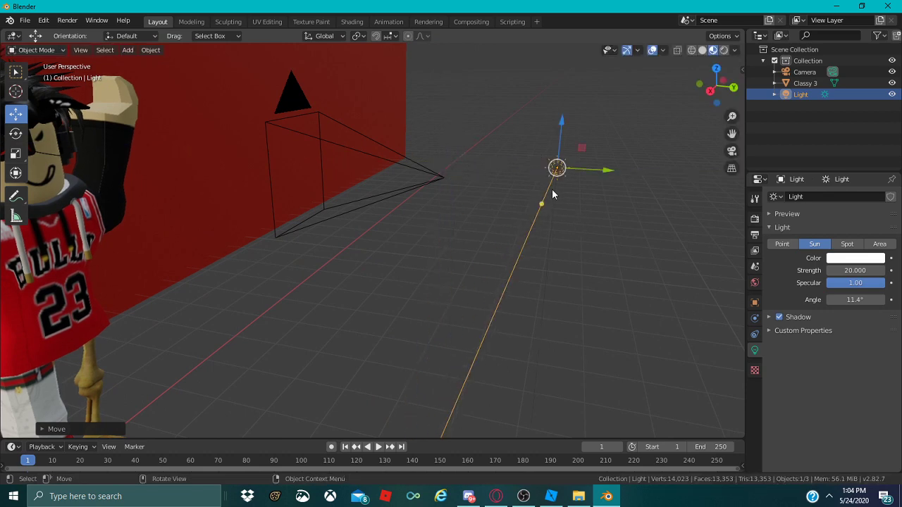
right_click(561, 167)
Move the sun light farther out in front of the avatar along the Y axis and nudge it slightly sideways.
key(shift+grave)
key(w)
key(s)
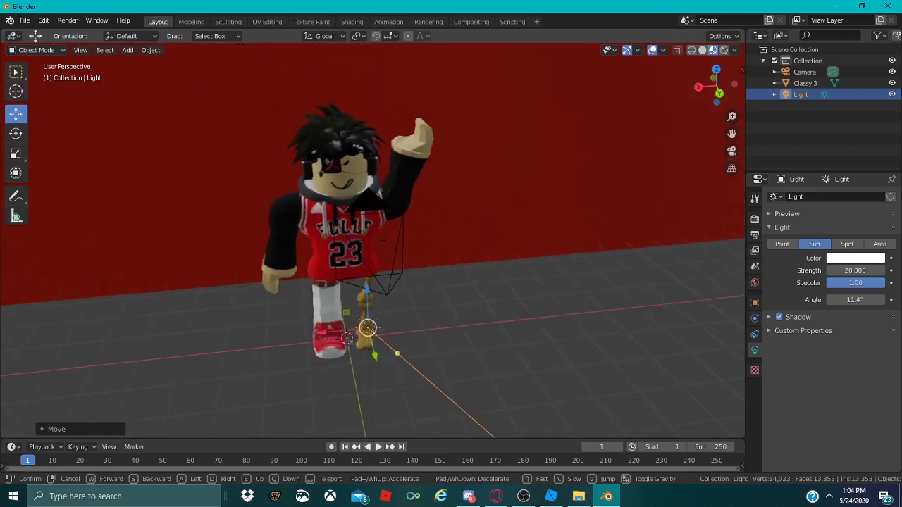
key(Return)
key(g)
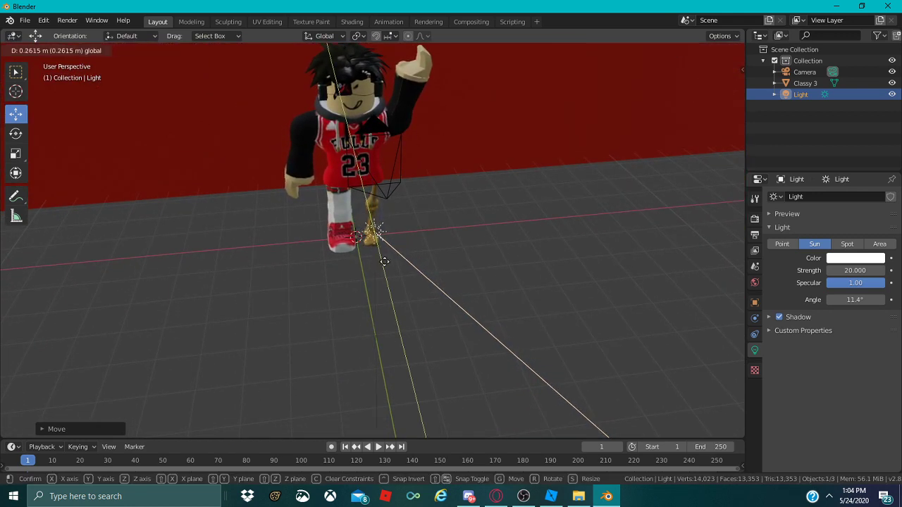
click(403, 329)
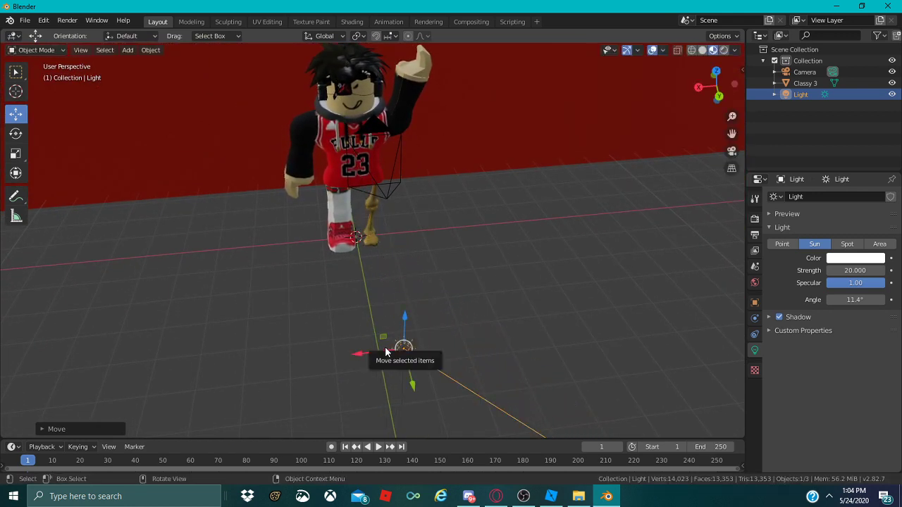
drag(392, 351, 400, 355)
Rotate the sun light so its direction line points at the avatar's torso.
click(16, 133)
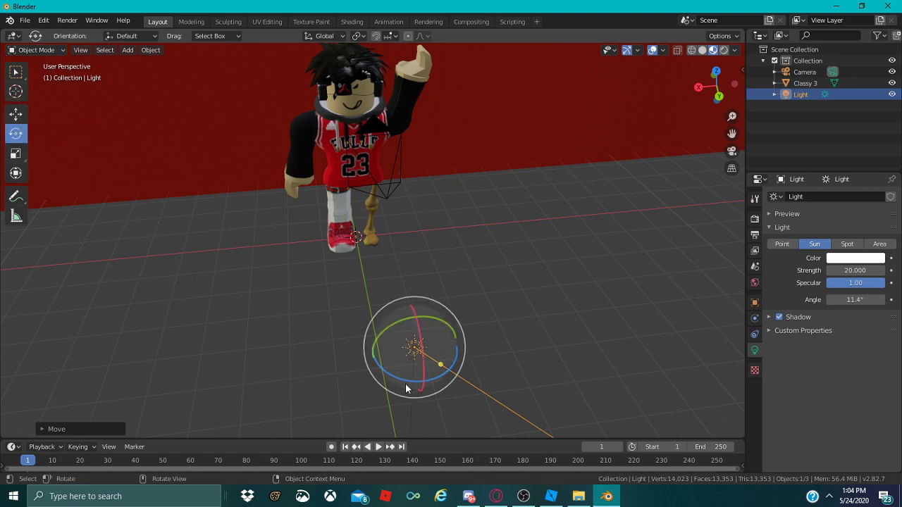
drag(405, 378, 440, 373)
drag(417, 333, 425, 368)
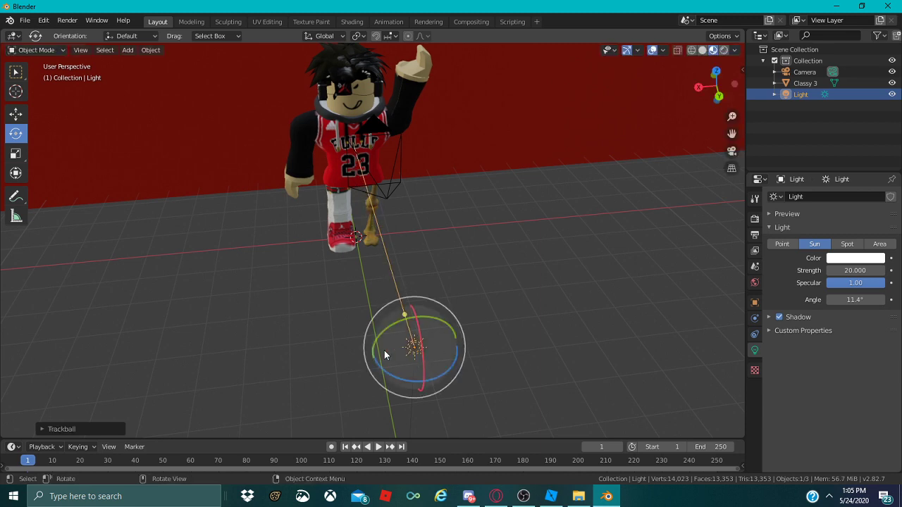
Render a test image to check the lighting on the avatar, and close the result.
click(67, 20)
click(80, 34)
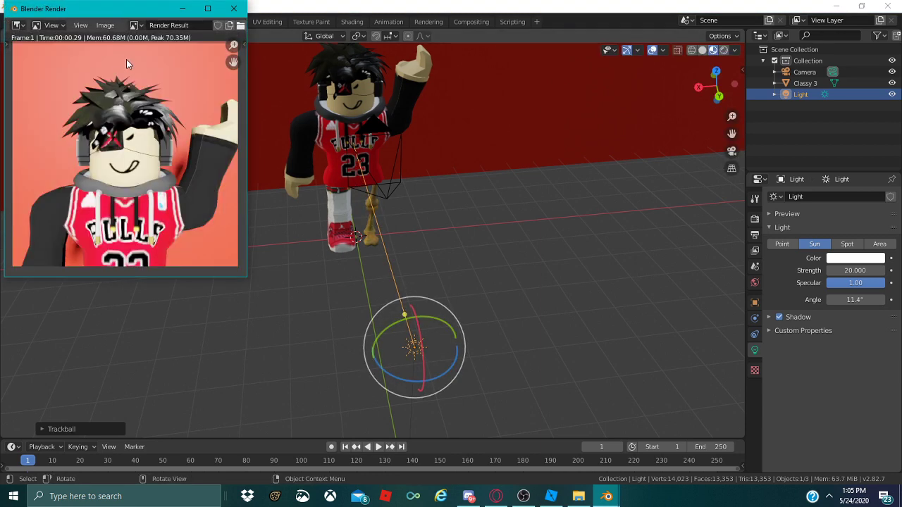
click(234, 9)
Move the sun light farther away from the avatar along the Y axis.
click(13, 115)
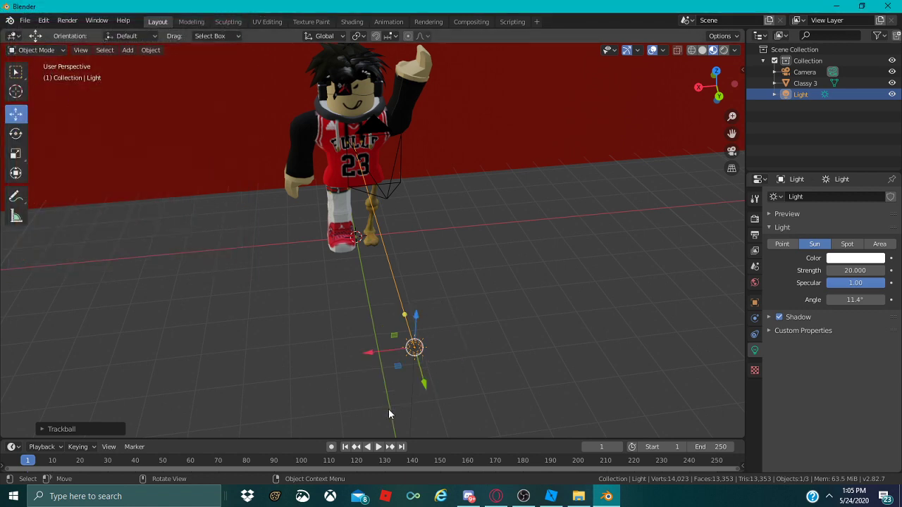
drag(430, 386, 452, 465)
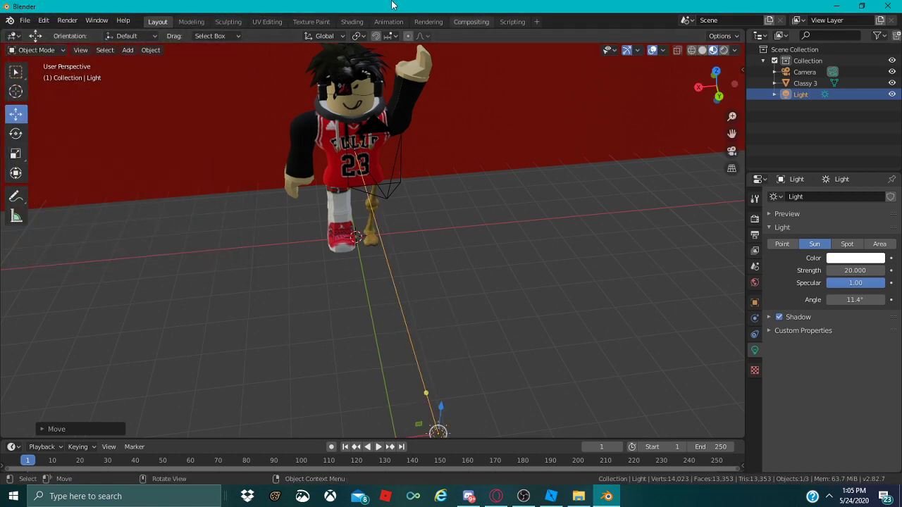
middle_drag(422, 248, 421, 273)
scroll(426, 261, down, 4)
drag(423, 282, 433, 343)
Render the image again to compare the lighting from the more distant sun, and close the result.
click(67, 20)
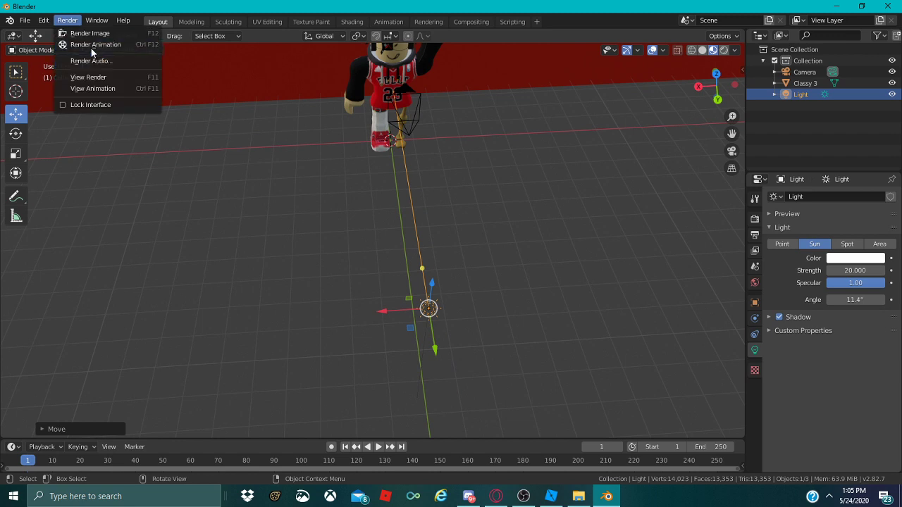
click(91, 33)
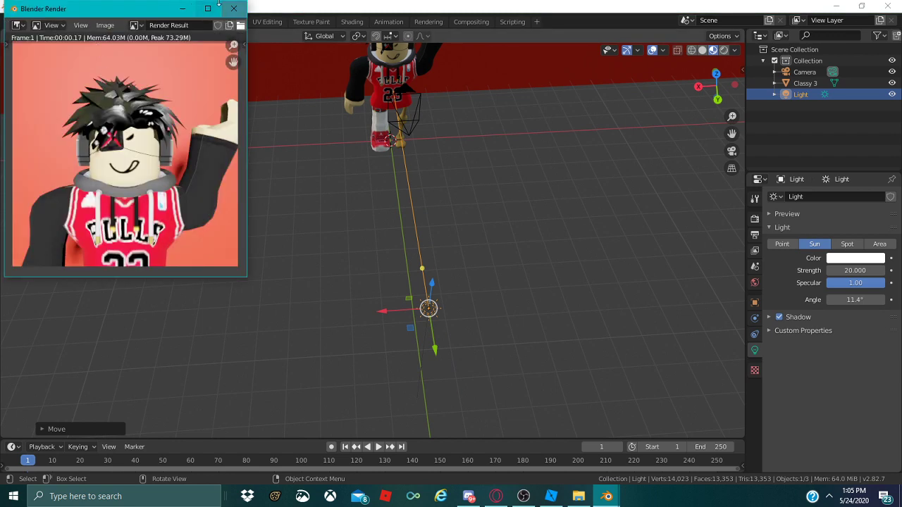
click(233, 9)
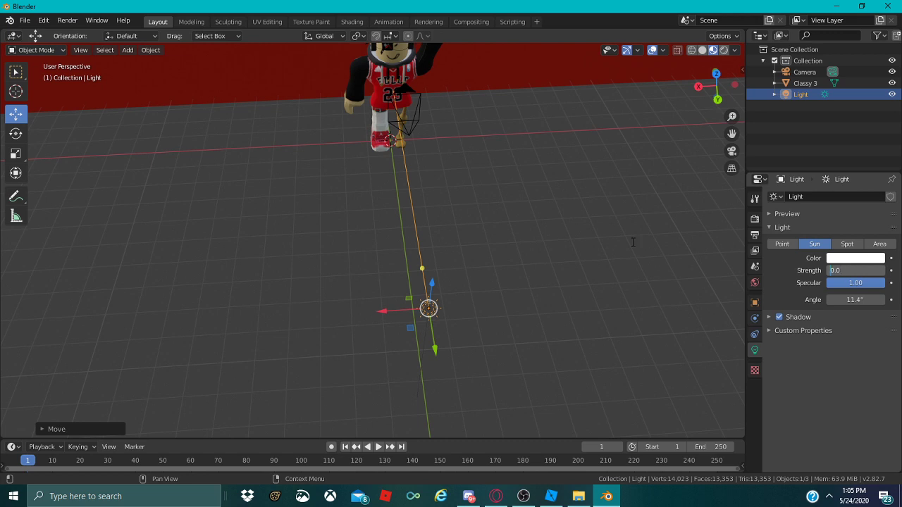
Set the sun's strength to 10 and check it with another test render.
key(Return)
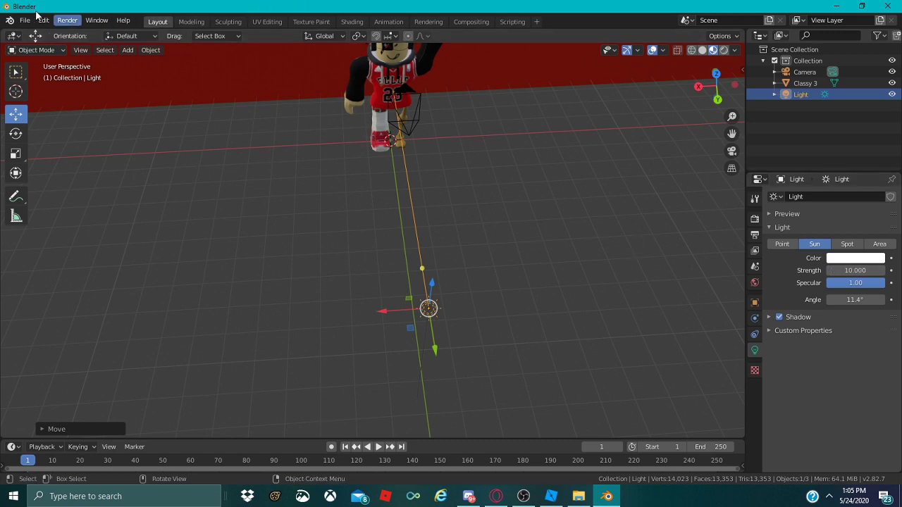
click(67, 19)
click(67, 20)
click(67, 19)
click(82, 33)
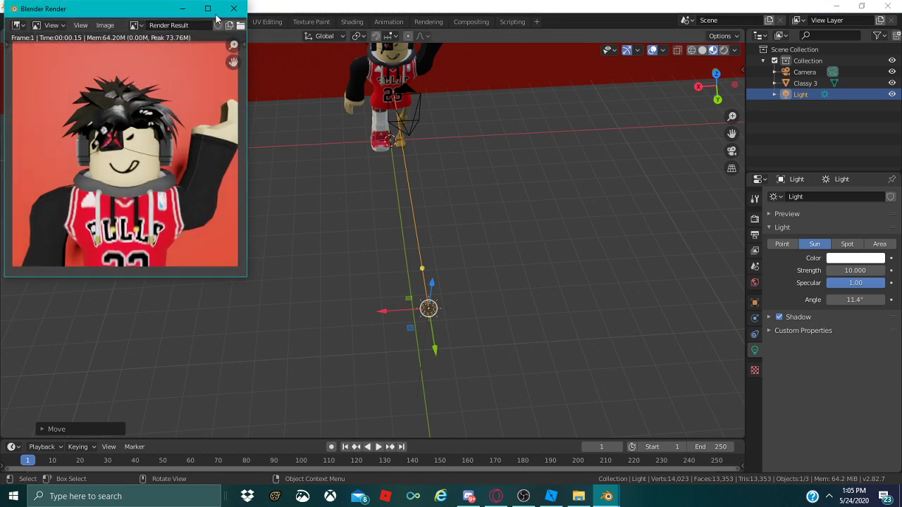
click(230, 9)
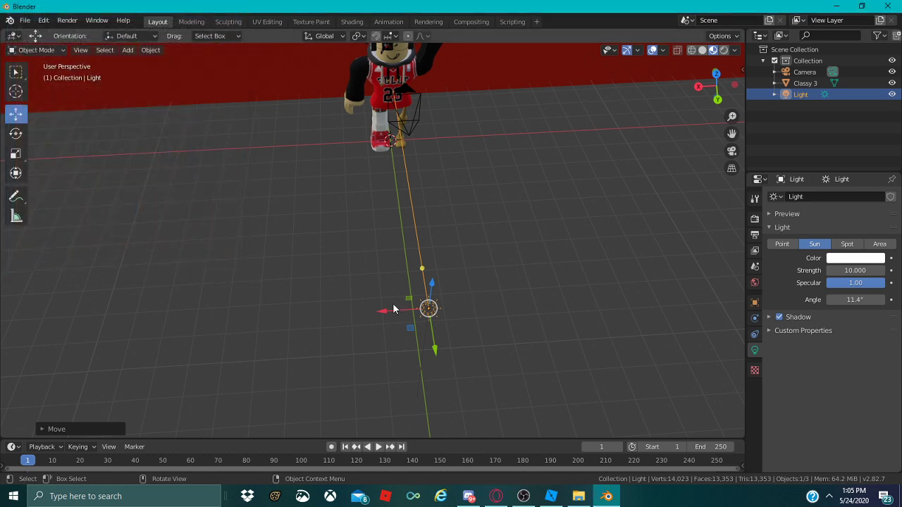
Move the sun light sideways along the X axis, bring it closer to the wall, and raise it beside the avatar.
drag(393, 308, 233, 321)
click(229, 343)
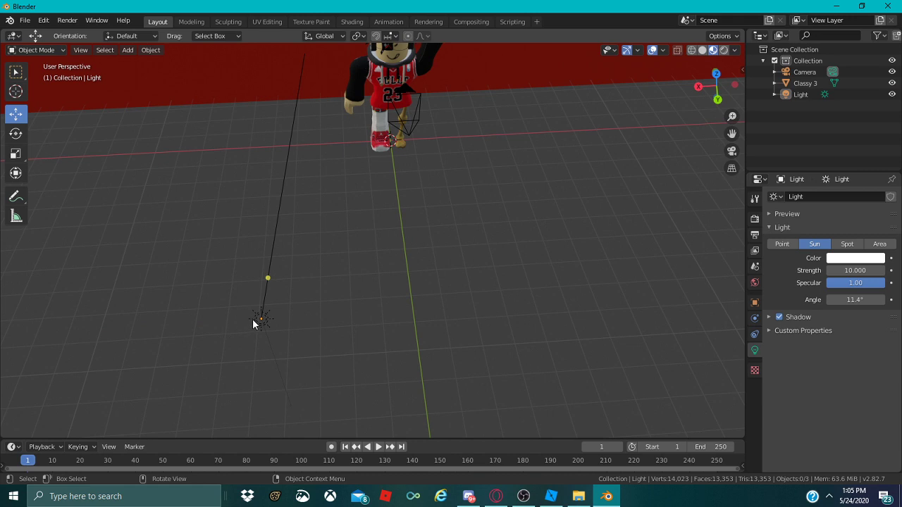
click(255, 318)
key(g)
key(z)
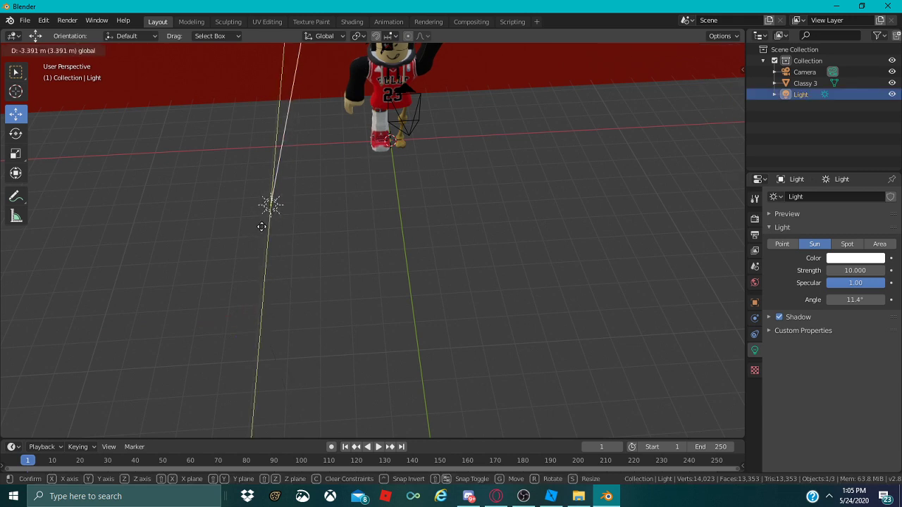
drag(261, 226, 262, 226)
drag(264, 181, 245, 73)
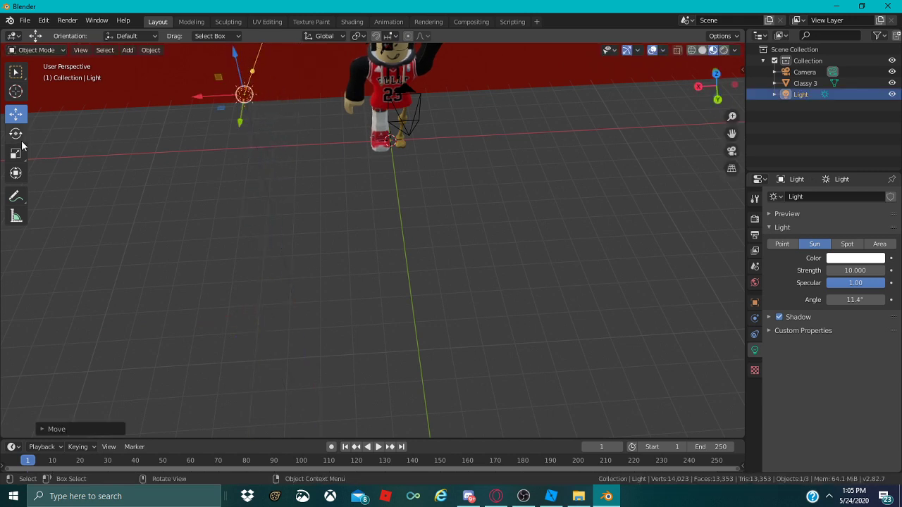
Rotate the sun light so it shines across the avatar from the side.
click(15, 133)
drag(252, 119, 669, 54)
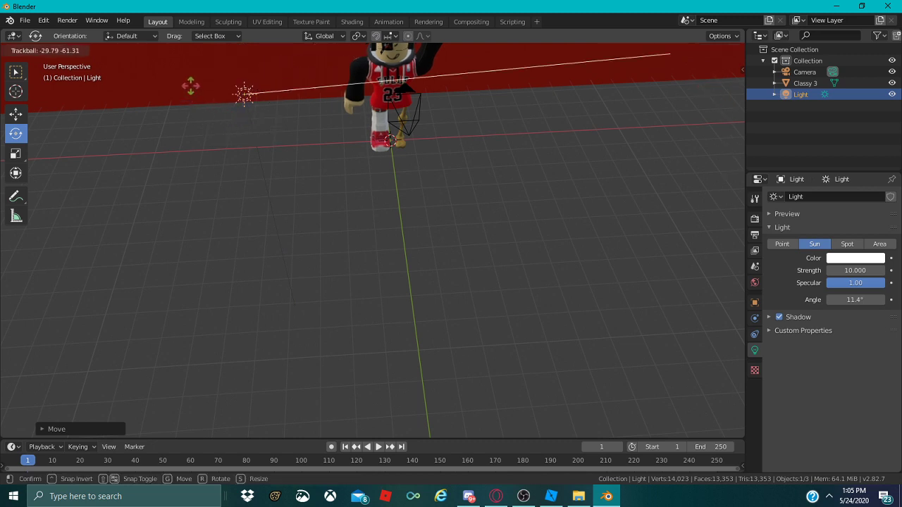
drag(190, 85, 223, 105)
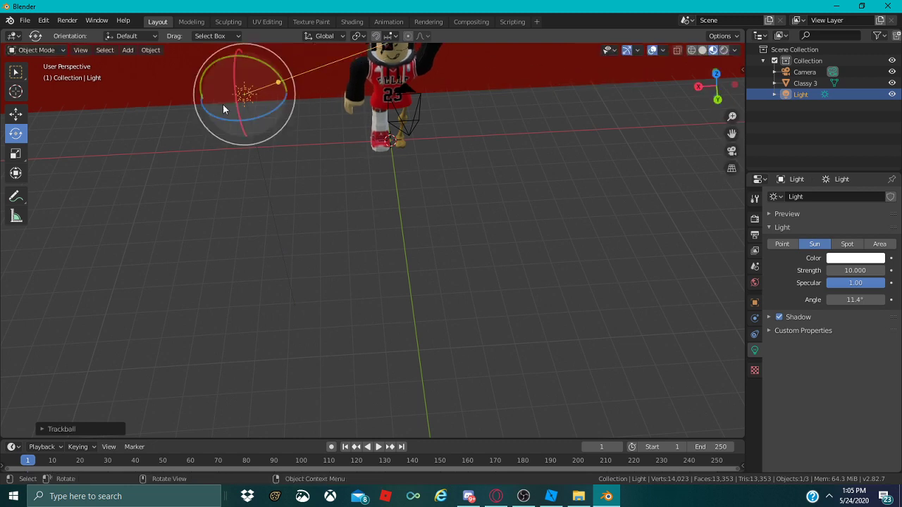
drag(235, 59, 265, 112)
drag(246, 75, 232, 99)
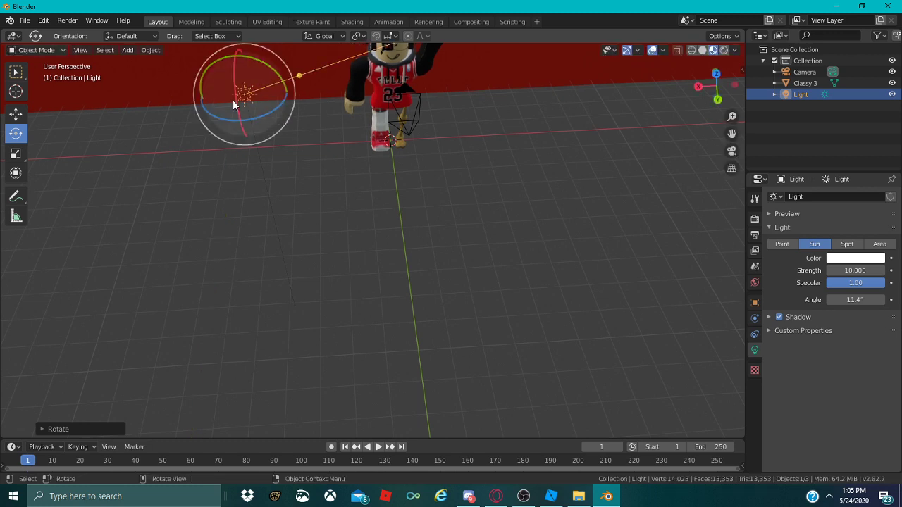
Lower the sun light slightly and render the final image, viewing the result full screen.
click(16, 116)
drag(238, 70, 240, 94)
click(67, 20)
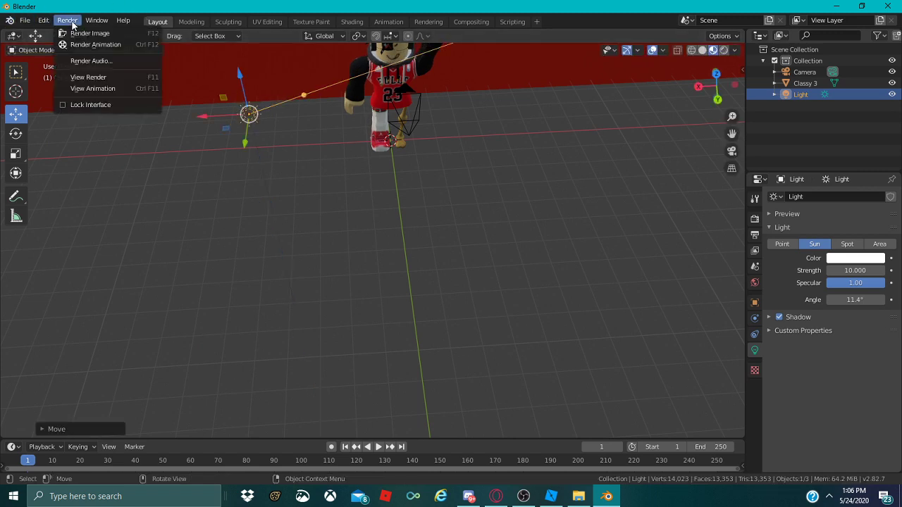
click(81, 32)
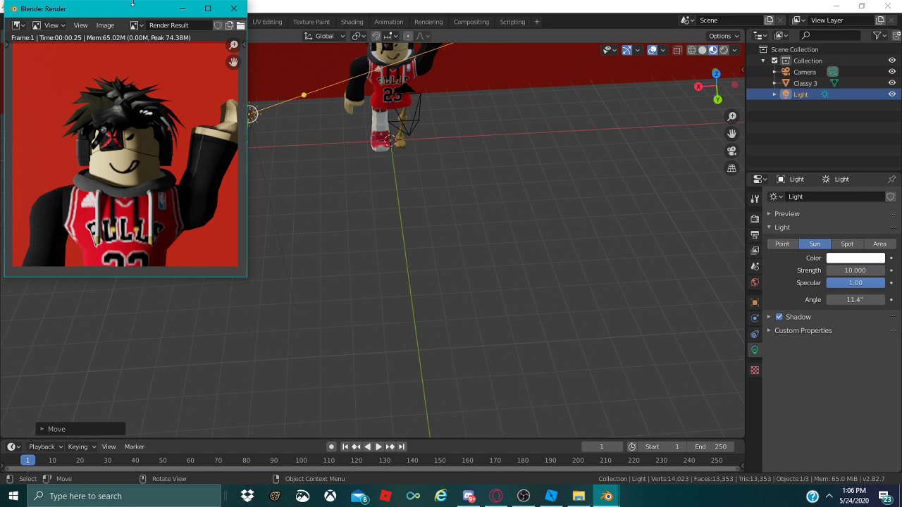
click(208, 9)
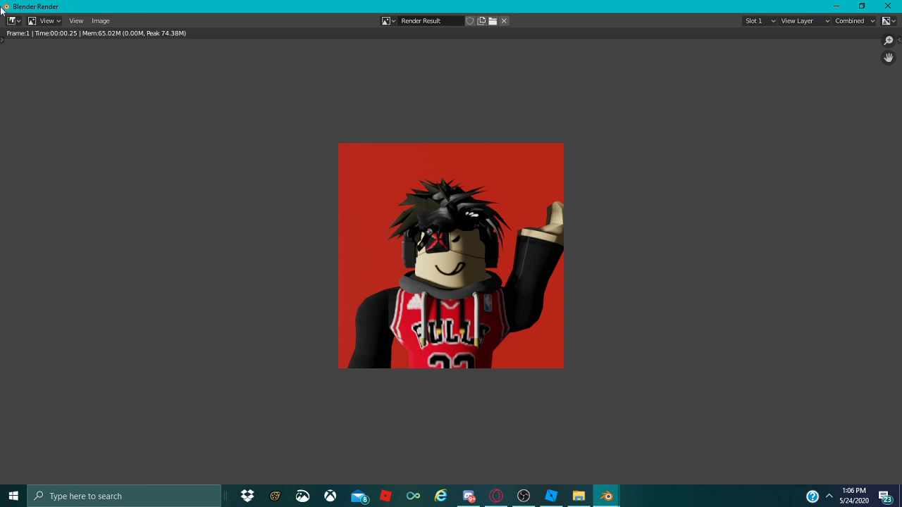
Save the rendered image in the ROBLOX folder under Documents as a PNG named "Classy 3 image".
click(98, 21)
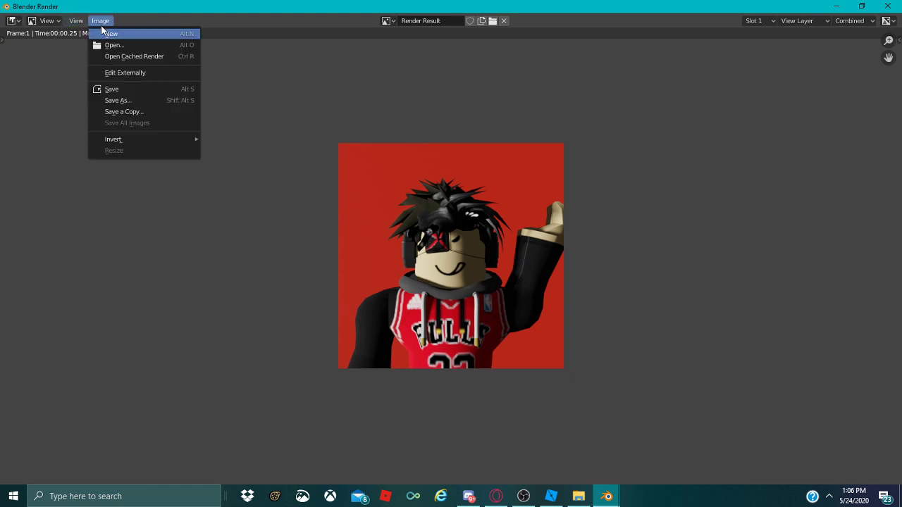
click(114, 100)
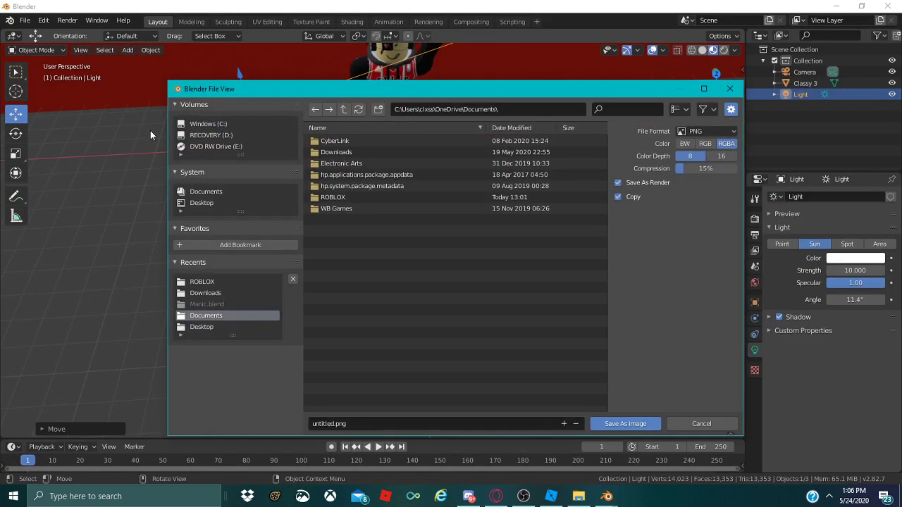
double_click(359, 199)
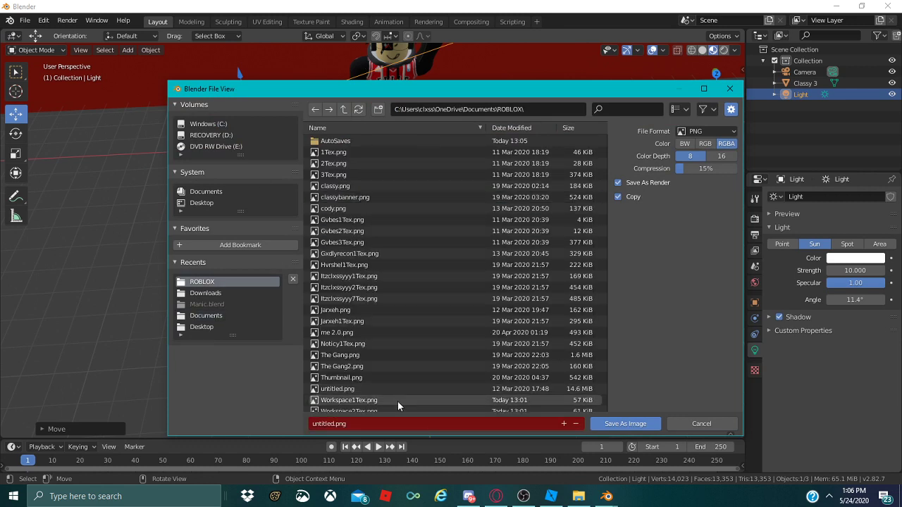
click(387, 424)
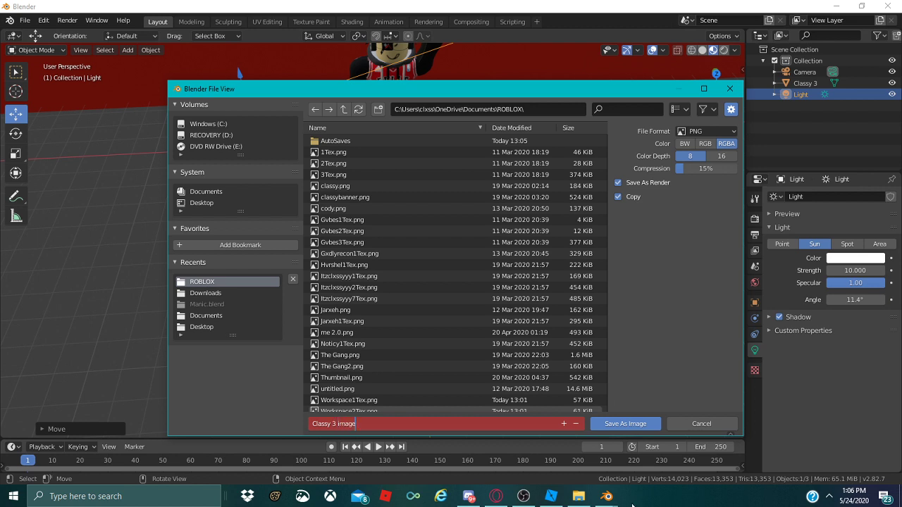
click(624, 423)
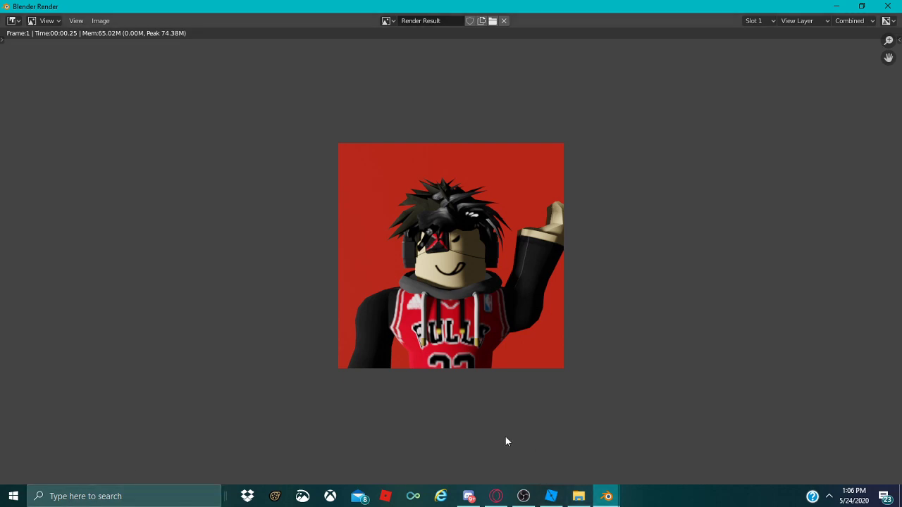
click(496, 496)
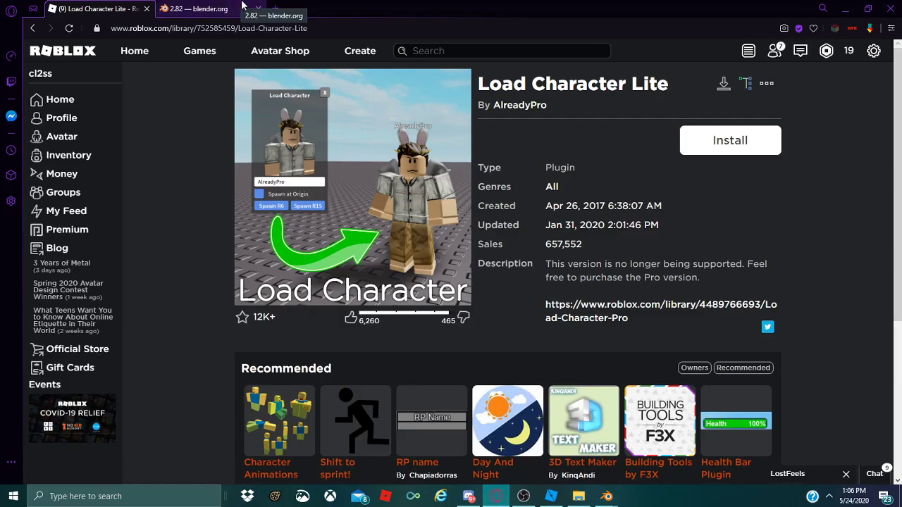
click(275, 9)
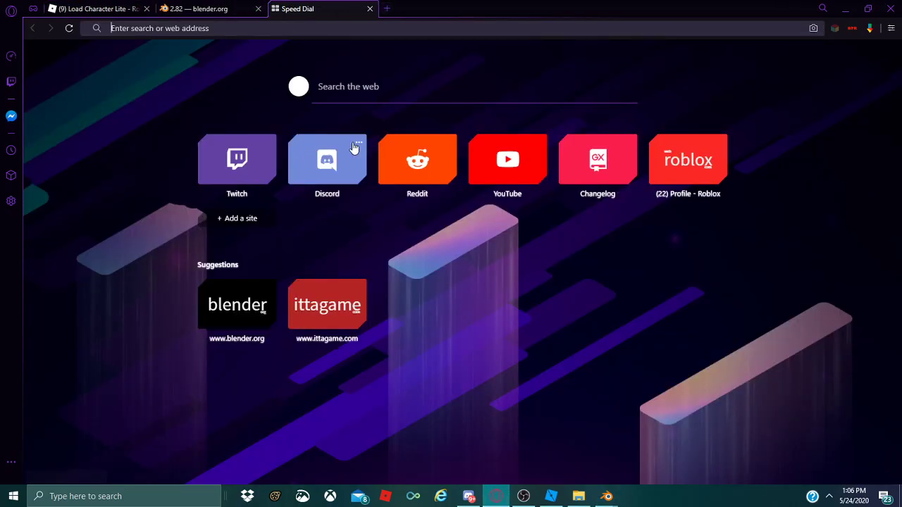
click(369, 8)
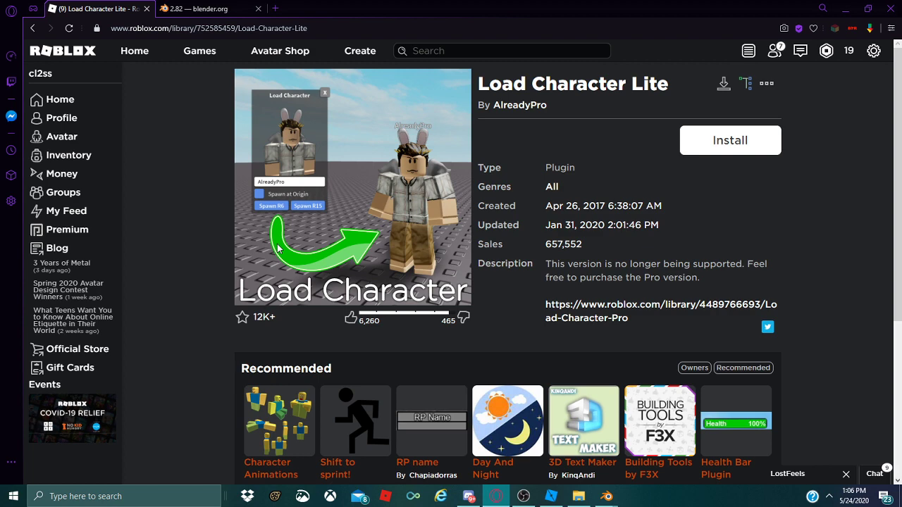
scroll(841, 220, down, 2)
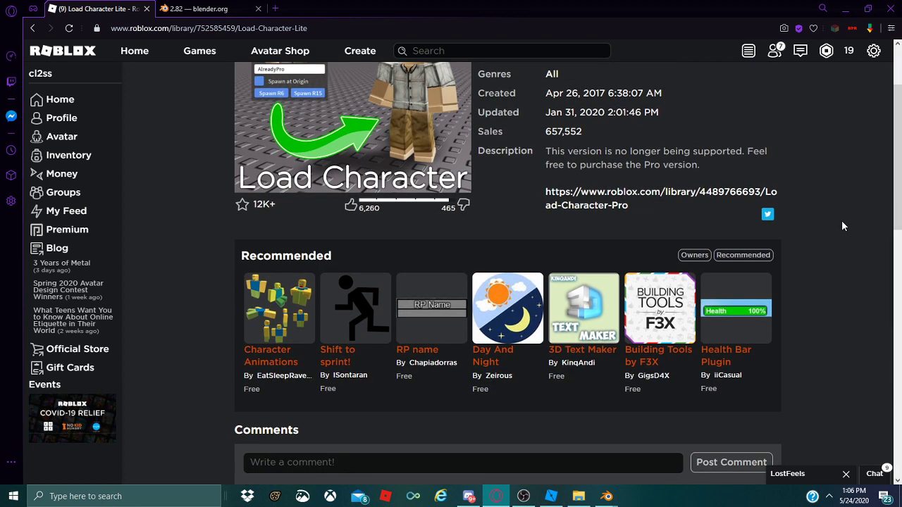
scroll(852, 237, down, 3)
scroll(838, 260, up, 5)
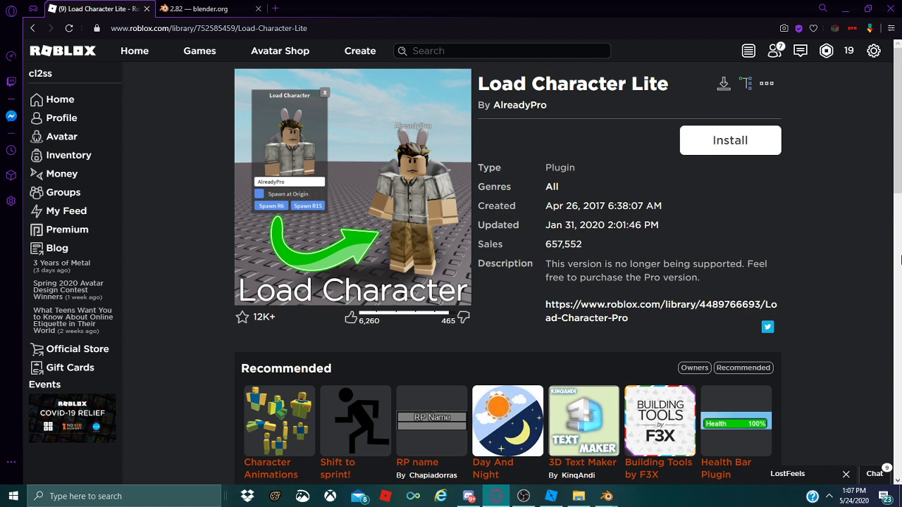
scroll(818, 444, down, 2)
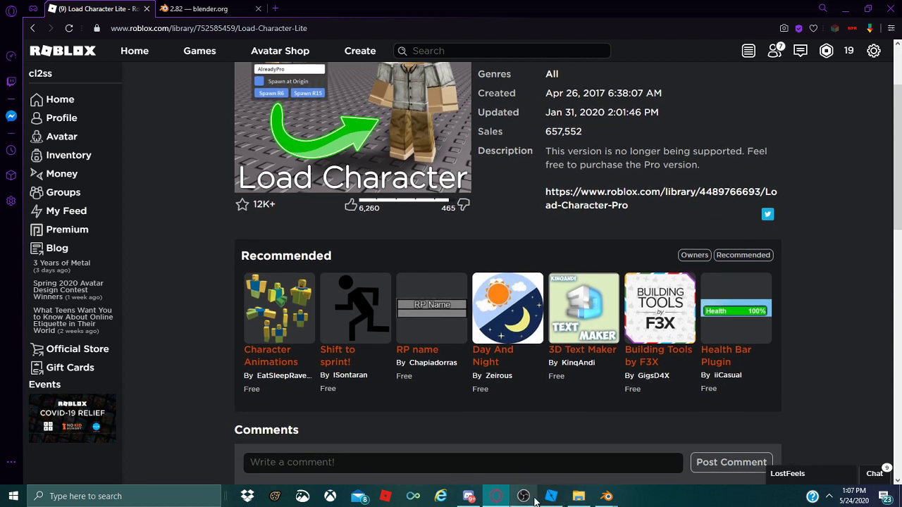